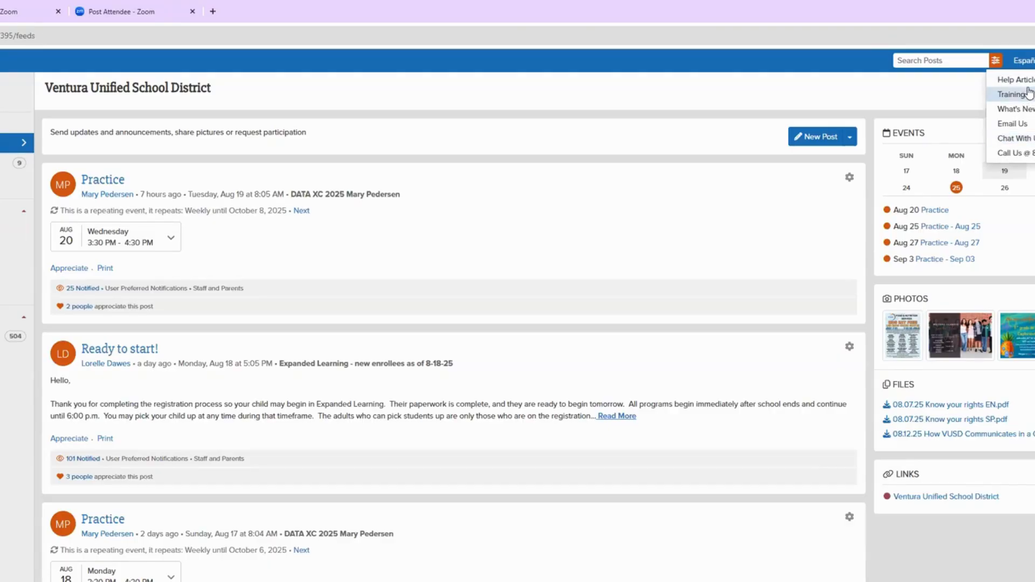
Step: Search the Administrators training articles for 'post', then return to the posts feed tab
{"action": "left_click", "coordinate": [1025, 95]}
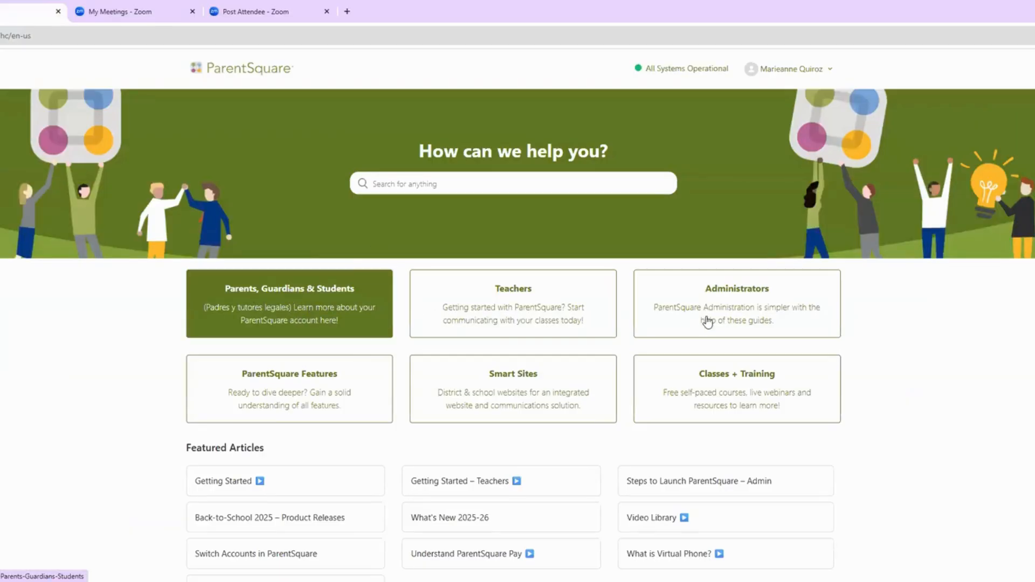
{"action": "left_click", "coordinate": [741, 322]}
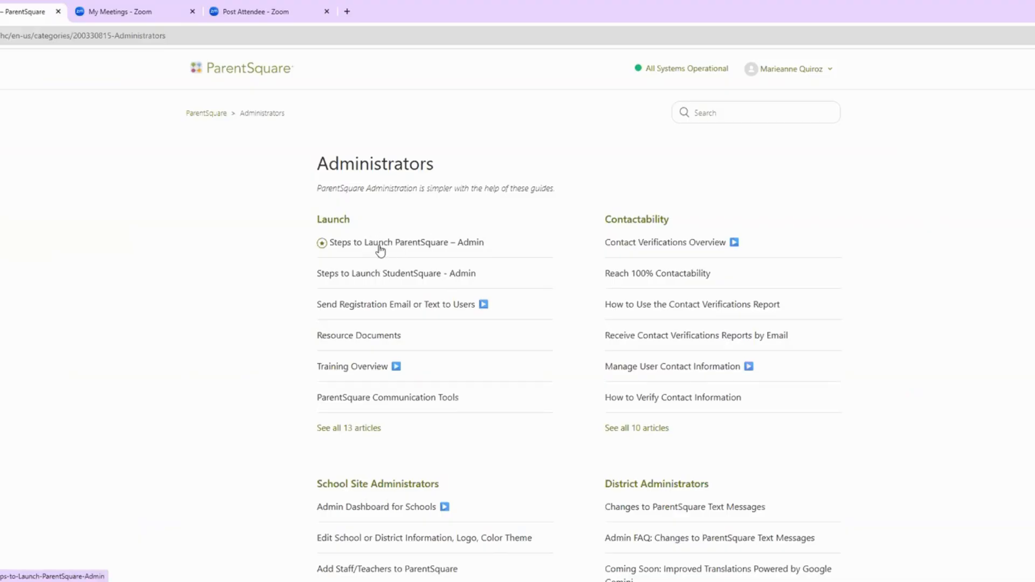
{"action": "left_click", "coordinate": [706, 112]}
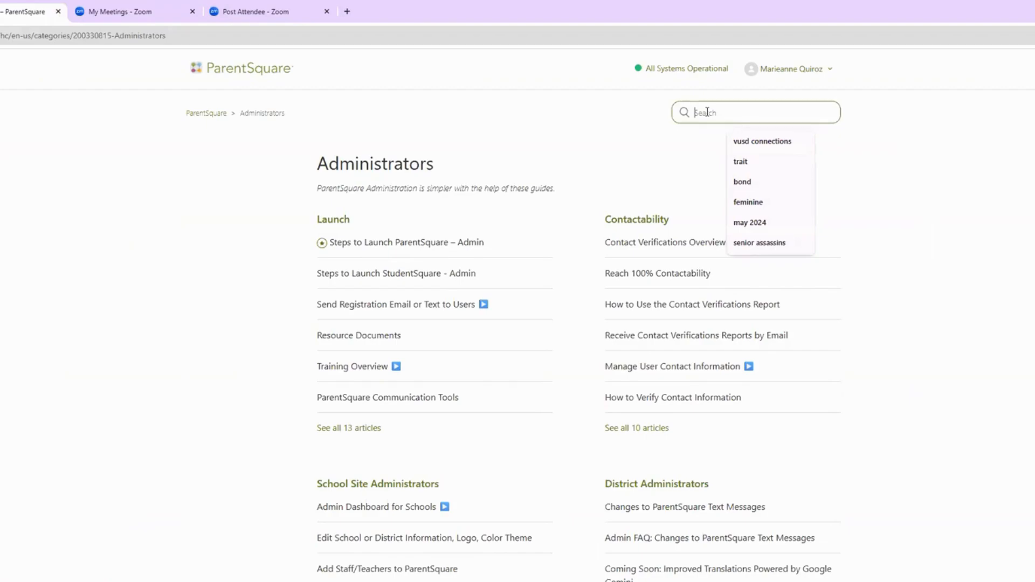
{"action": "type", "text": "post"}
{"action": "key", "text": "Return"}
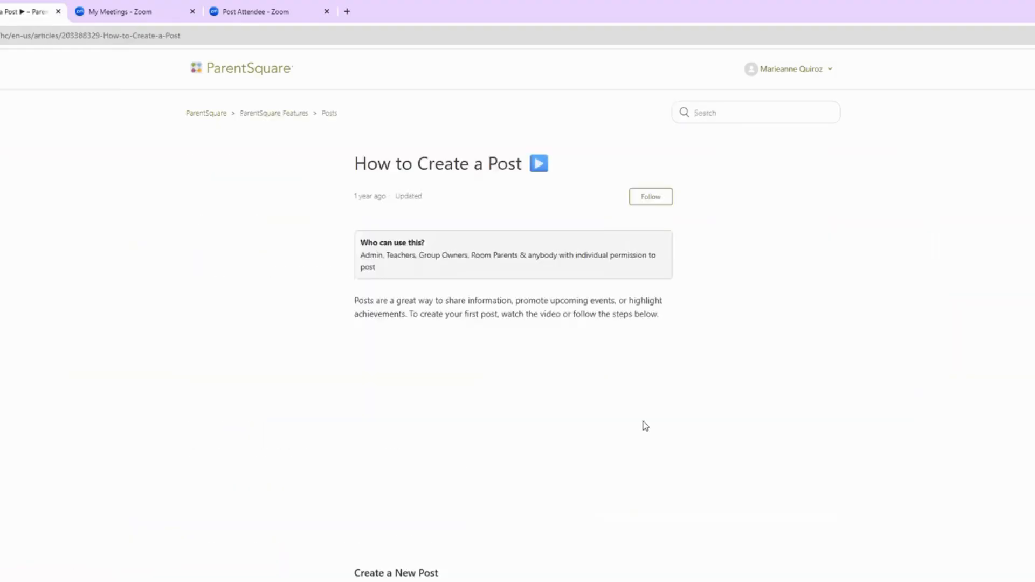
{"action": "scroll", "coordinate": [552, 395], "scroll_direction": "down", "scroll_amount": 7}
{"action": "scroll", "coordinate": [552, 392], "scroll_direction": "down", "scroll_amount": 5}
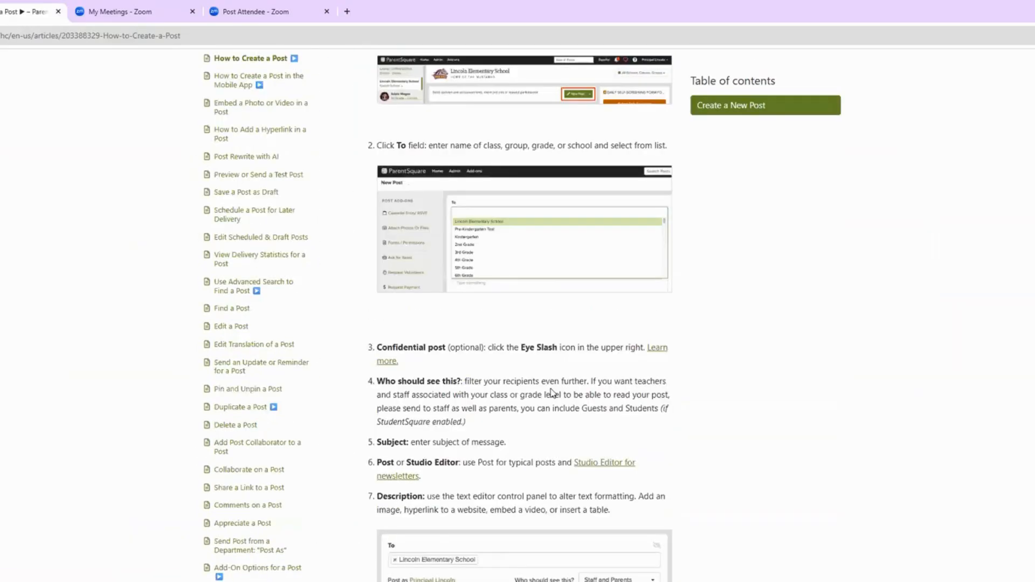
{"action": "scroll", "coordinate": [552, 392], "scroll_direction": "up", "scroll_amount": 6}
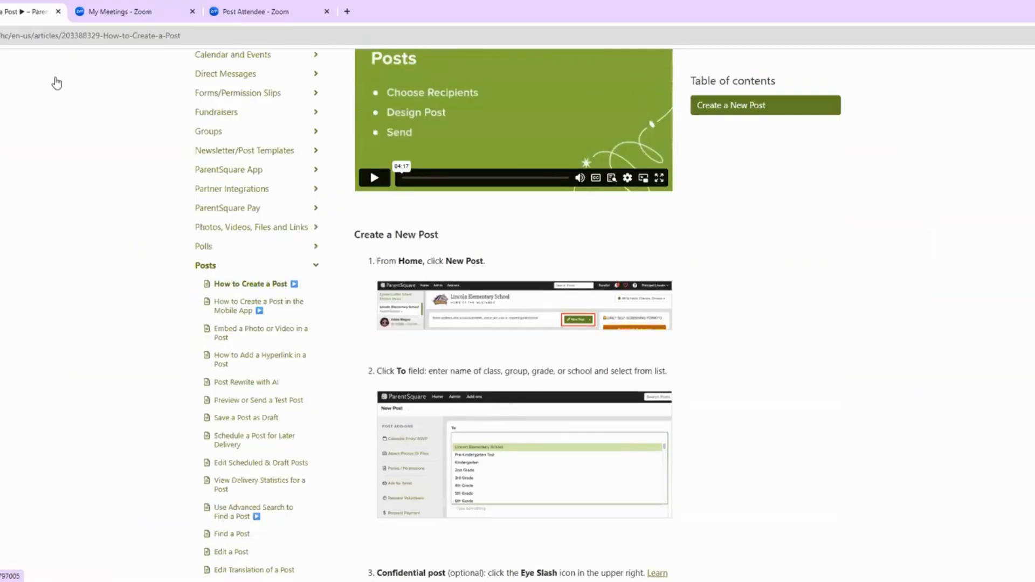
{"action": "key", "text": "ctrl+shift+Tab"}
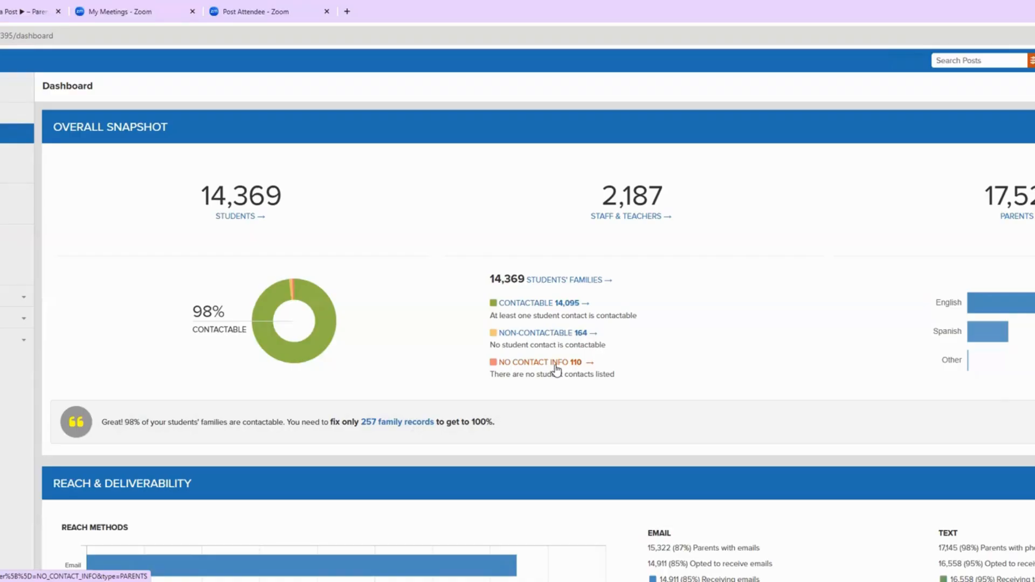
{"action": "scroll", "coordinate": [528, 400], "scroll_direction": "down", "scroll_amount": 3}
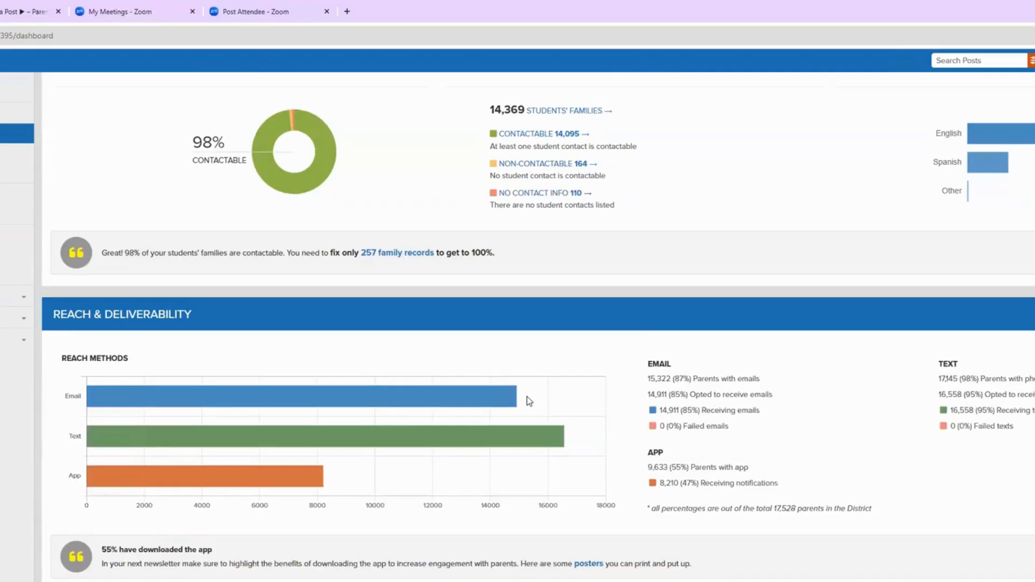
{"action": "scroll", "coordinate": [526, 396], "scroll_direction": "down", "scroll_amount": 1}
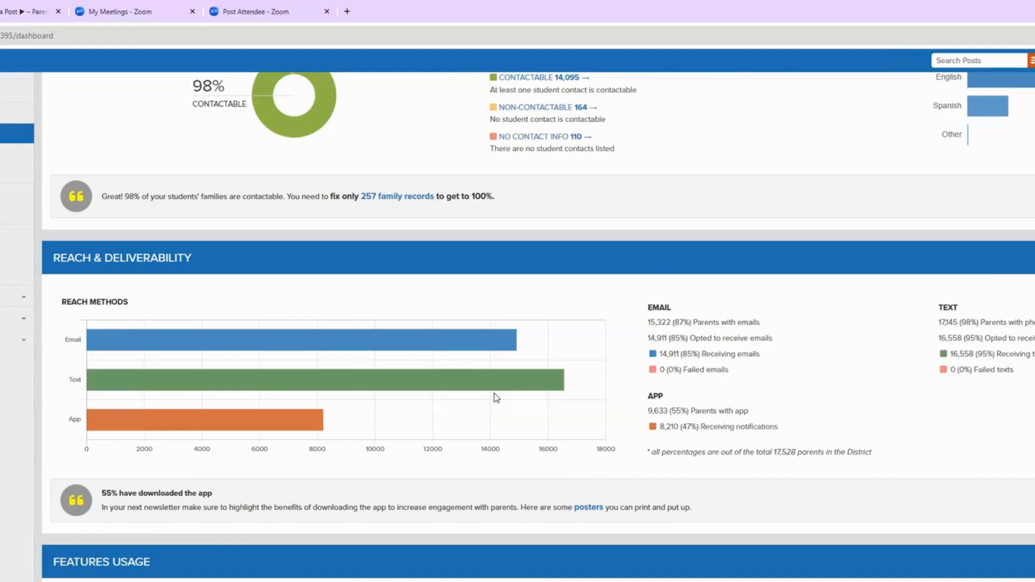
{"action": "scroll", "coordinate": [496, 397], "scroll_direction": "down", "scroll_amount": 7}
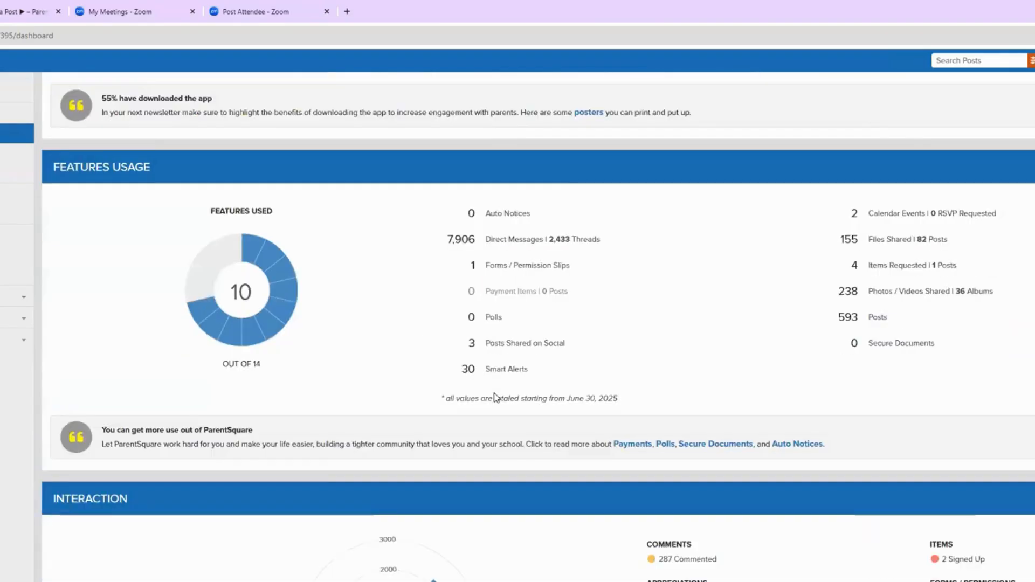
{"action": "scroll", "coordinate": [496, 397], "scroll_direction": "up", "scroll_amount": 13}
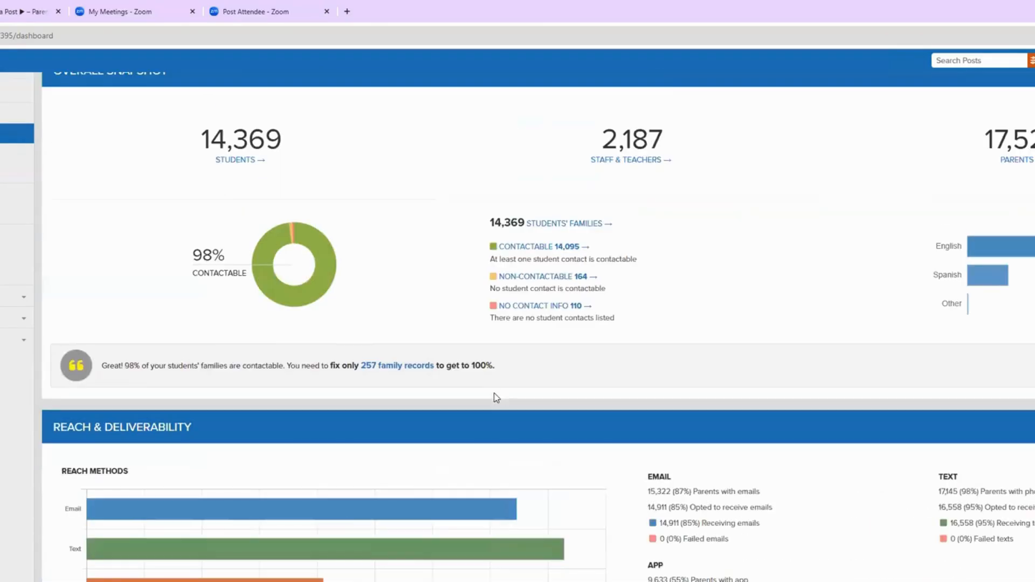
{"action": "scroll", "coordinate": [496, 397], "scroll_direction": "up", "scroll_amount": 1}
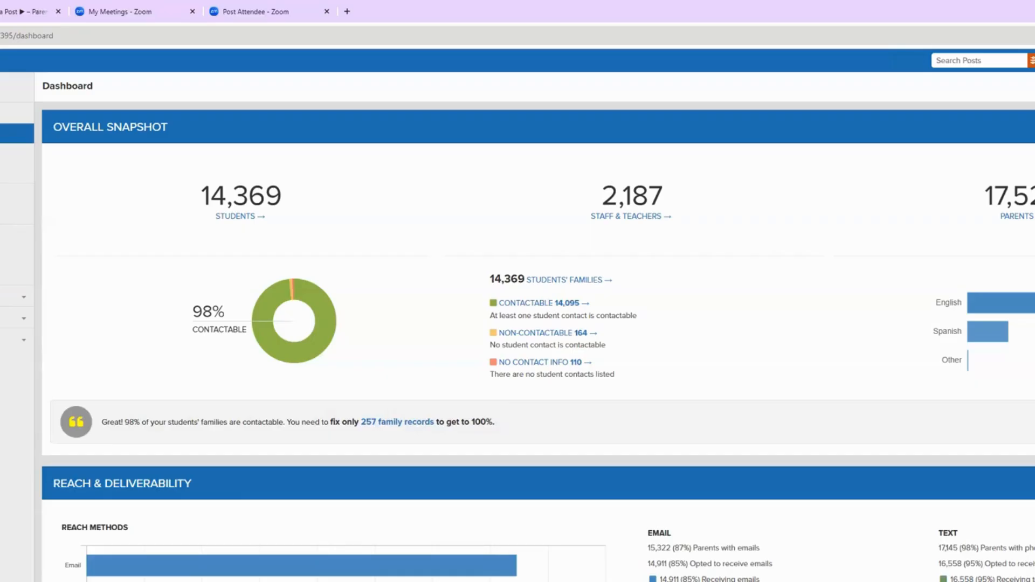
{"action": "key", "text": "alt+Left"}
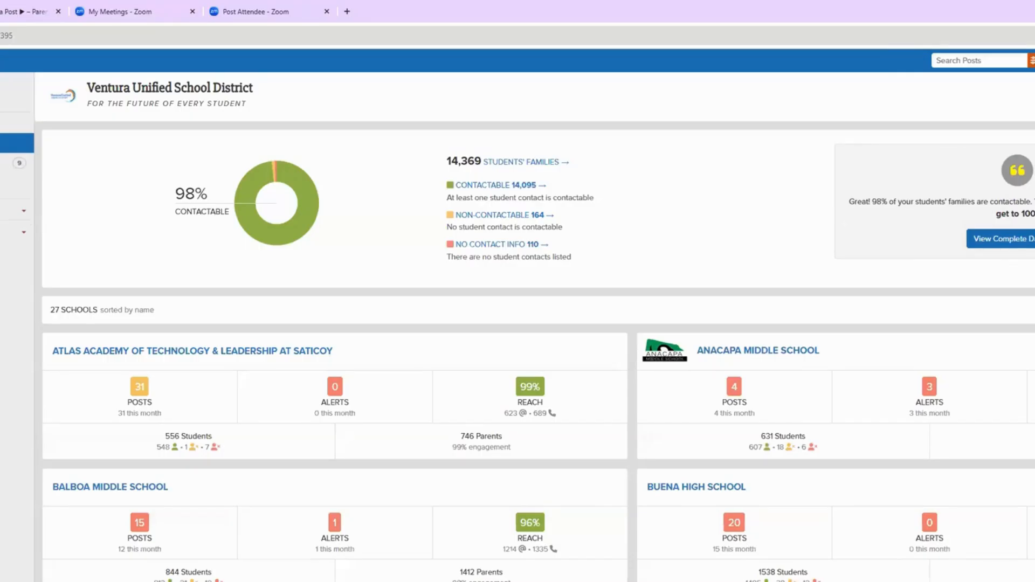
Step: Return to the Ventura Unified School District posts feed from the sidebar
{"action": "left_click", "coordinate": [11, 142]}
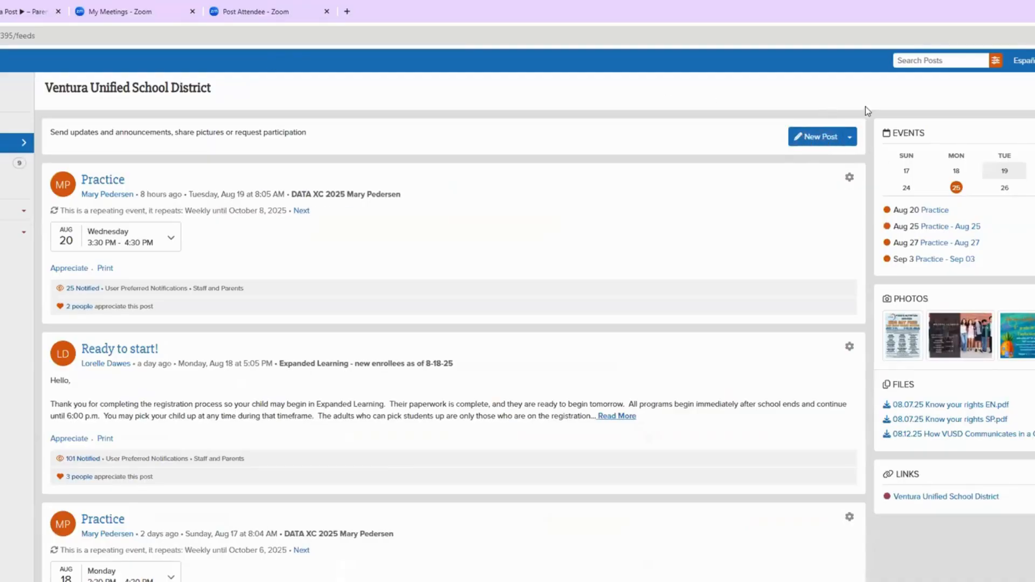
{"action": "left_click", "coordinate": [807, 137]}
Step: Start a new post and insert the Newsletter: Bordered template into its description
{"action": "left_click", "coordinate": [814, 138]}
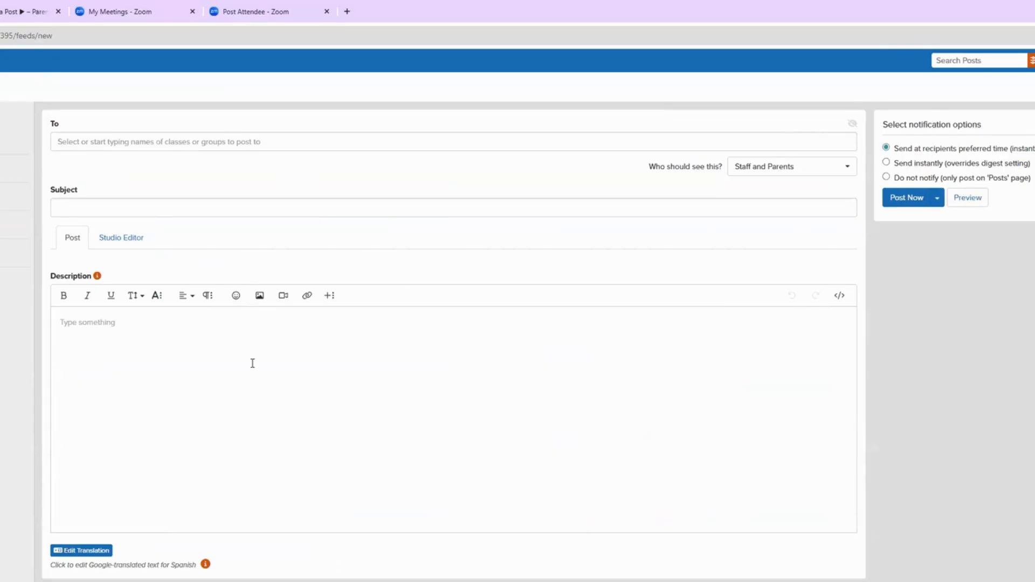
{"action": "left_click", "coordinate": [329, 299]}
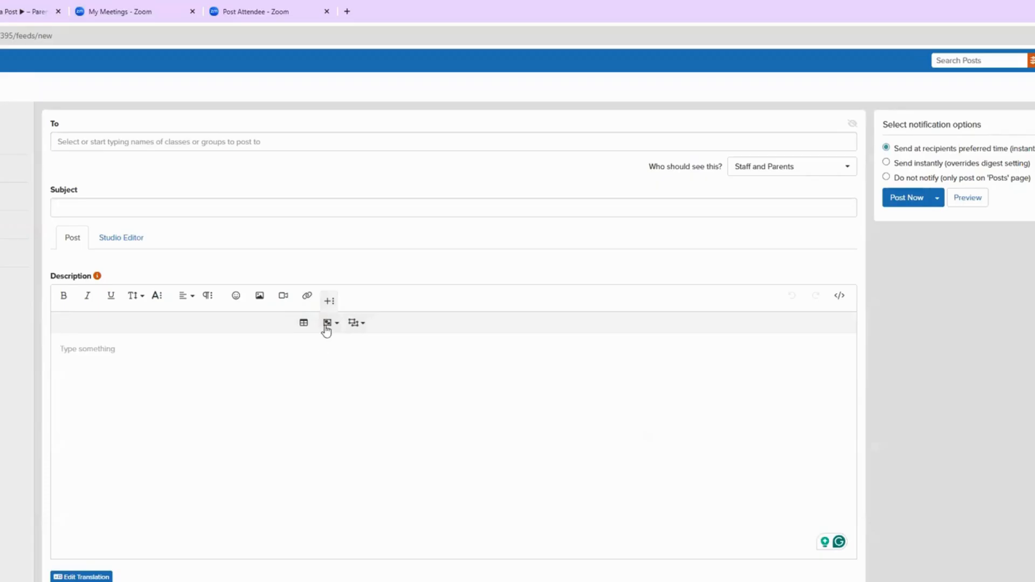
{"action": "left_click", "coordinate": [328, 324]}
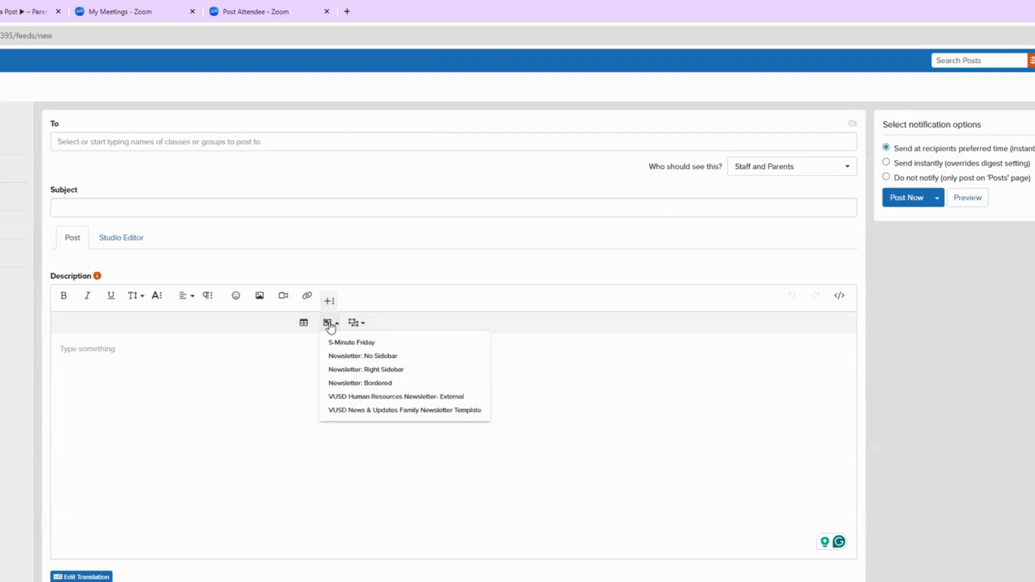
{"action": "key", "text": "ctrl+plus"}
{"action": "key", "text": "ctrl+plus"}
{"action": "key", "text": "ctrl+plus"}
{"action": "key", "text": "ctrl+plus"}
{"action": "key", "text": "ctrl+plus"}
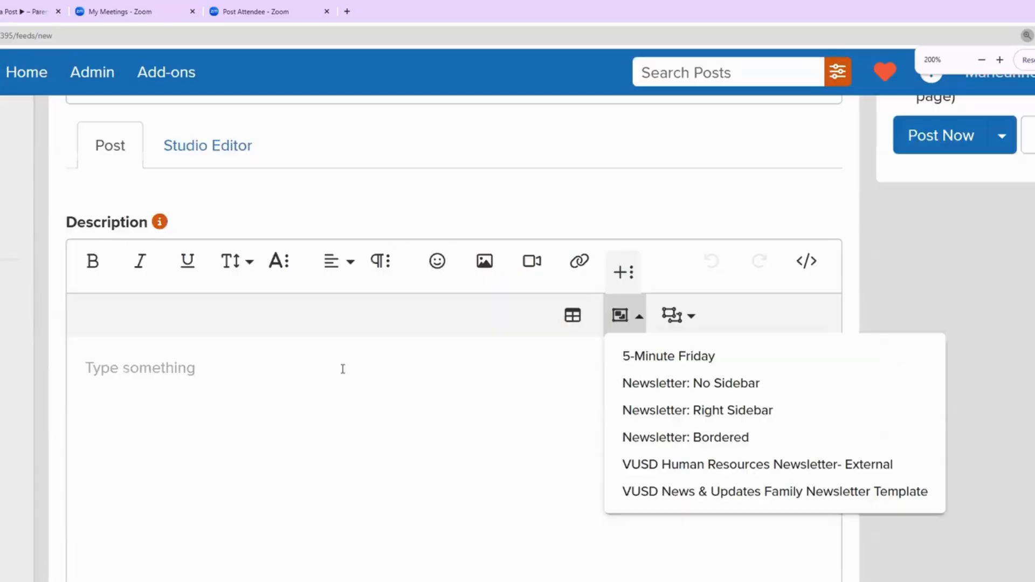
{"action": "scroll", "coordinate": [336, 376], "scroll_direction": "down", "scroll_amount": 1}
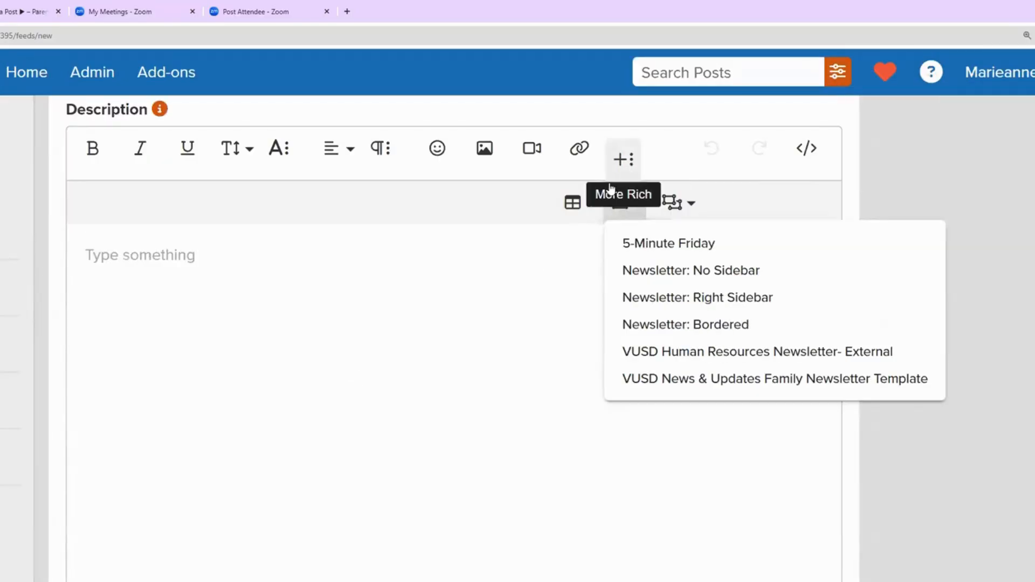
{"action": "left_click", "coordinate": [627, 207]}
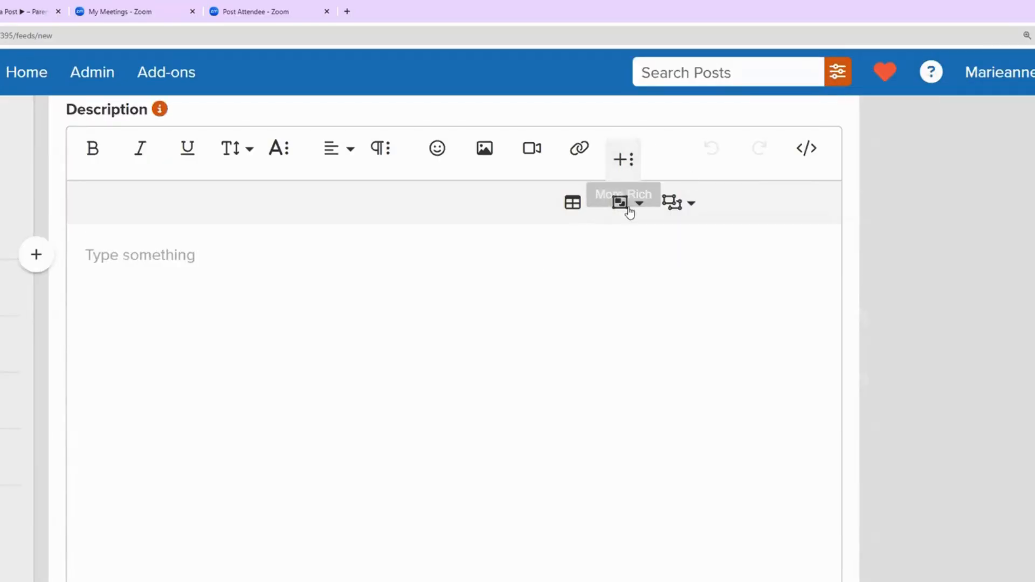
{"action": "left_click", "coordinate": [623, 162]}
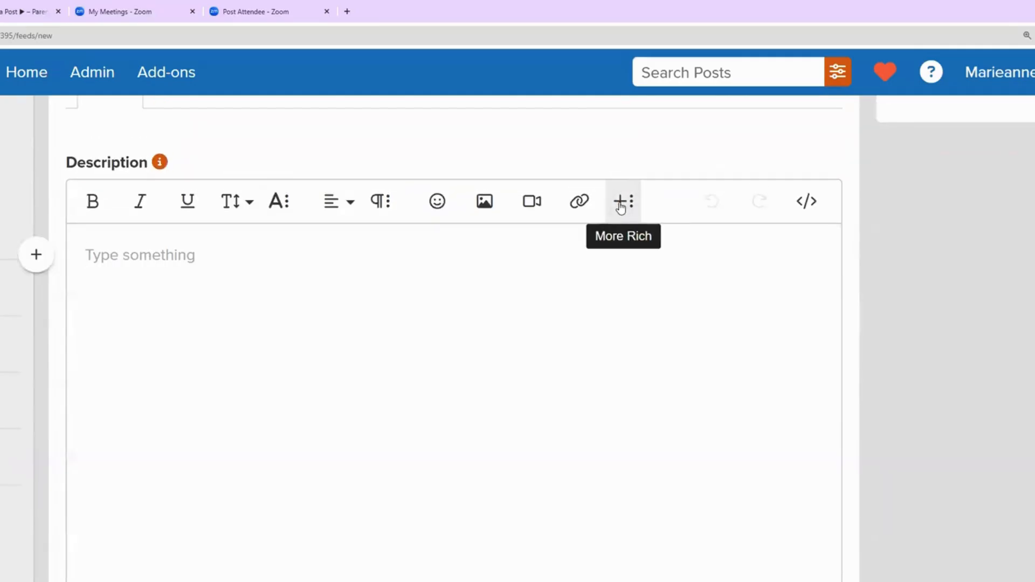
{"action": "left_click", "coordinate": [621, 208]}
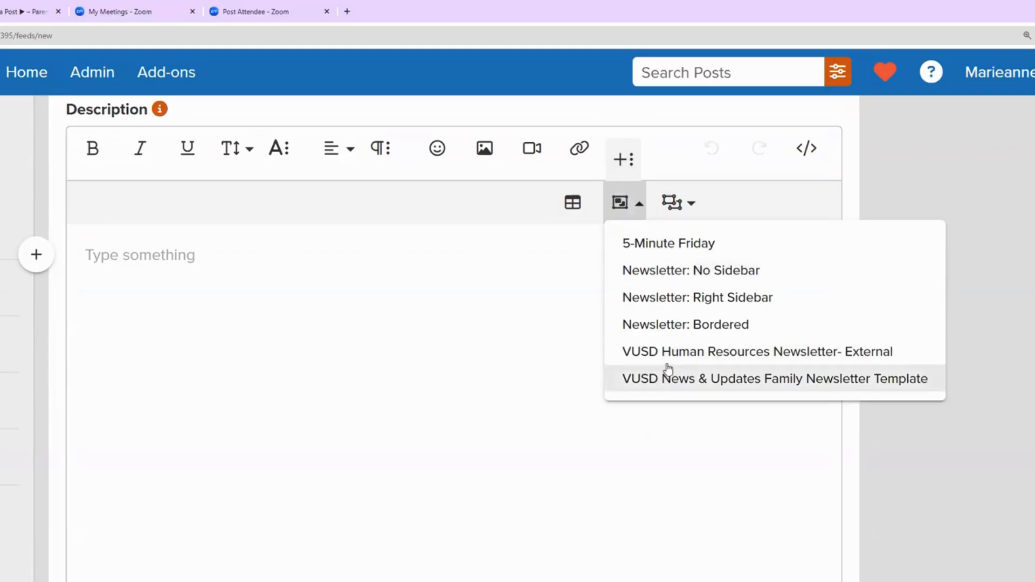
{"action": "left_click", "coordinate": [687, 326]}
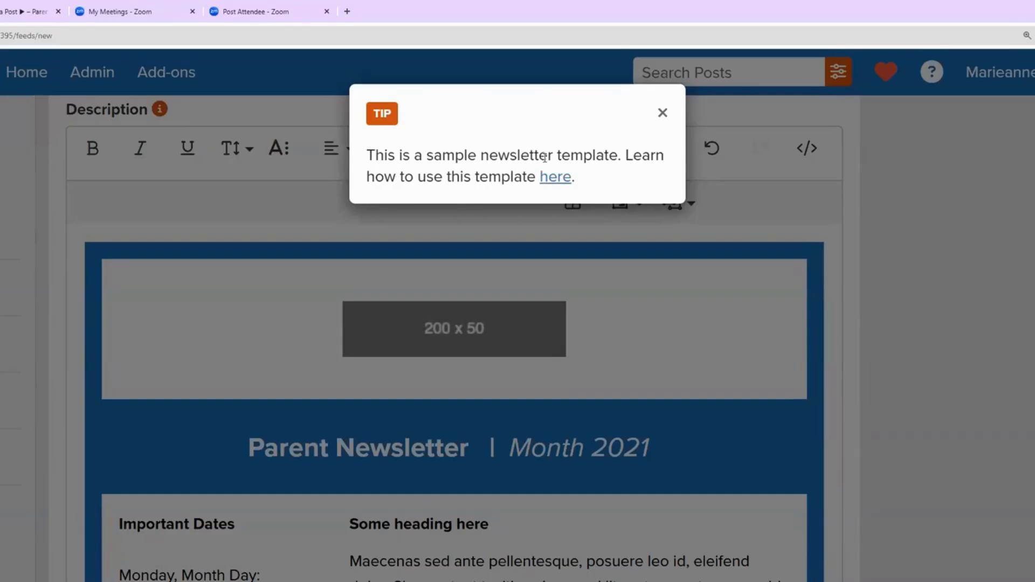
Step: Dismiss the sample template tip and set browser zoom to 110% to view the newsletter
{"action": "left_click", "coordinate": [662, 113]}
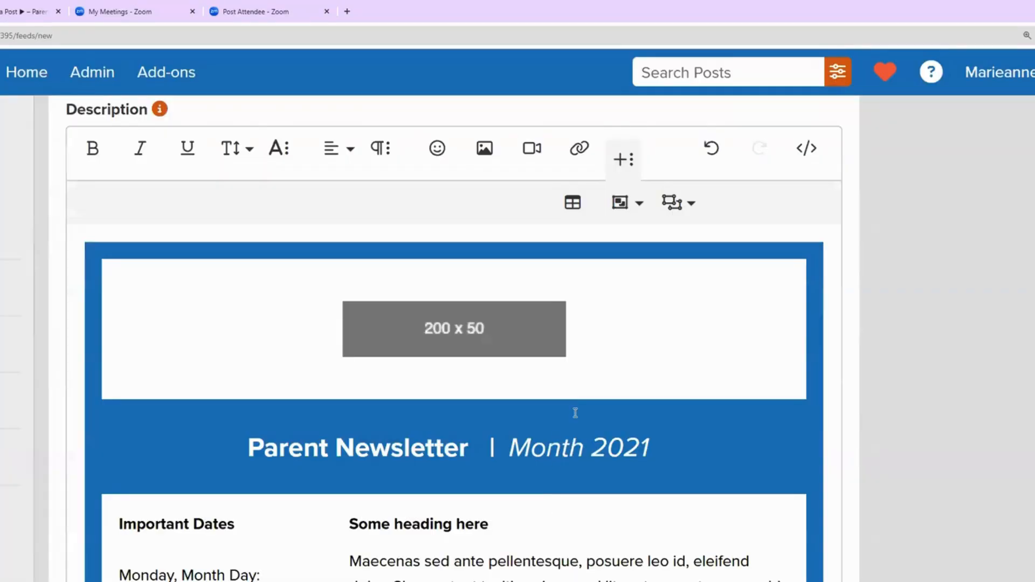
{"action": "key", "text": "ctrl+minus"}
{"action": "key", "text": "ctrl+minus"}
{"action": "key", "text": "ctrl+minus"}
{"action": "key", "text": "ctrl+minus"}
{"action": "key", "text": "ctrl+minus"}
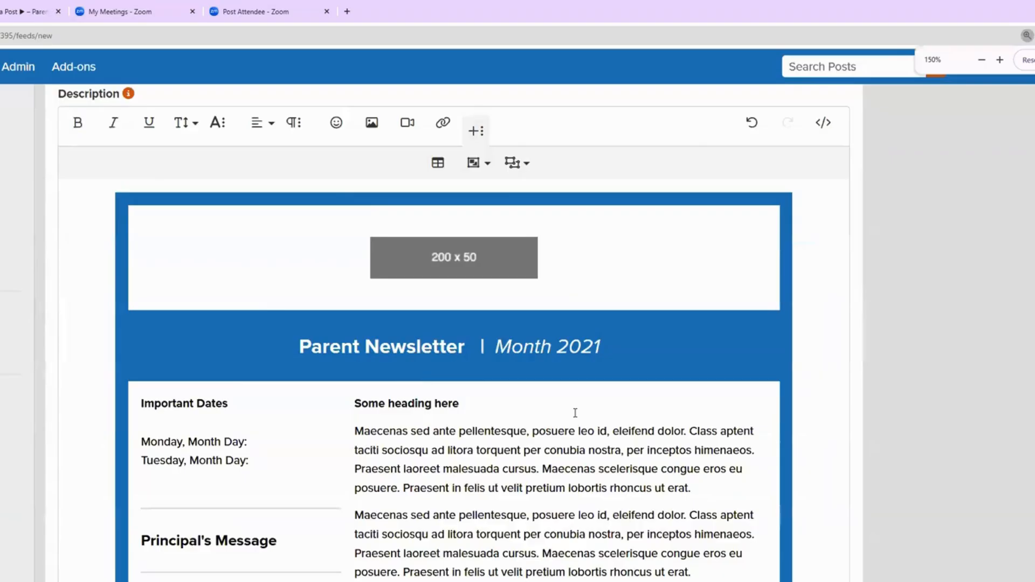
{"action": "key", "text": "ctrl+minus"}
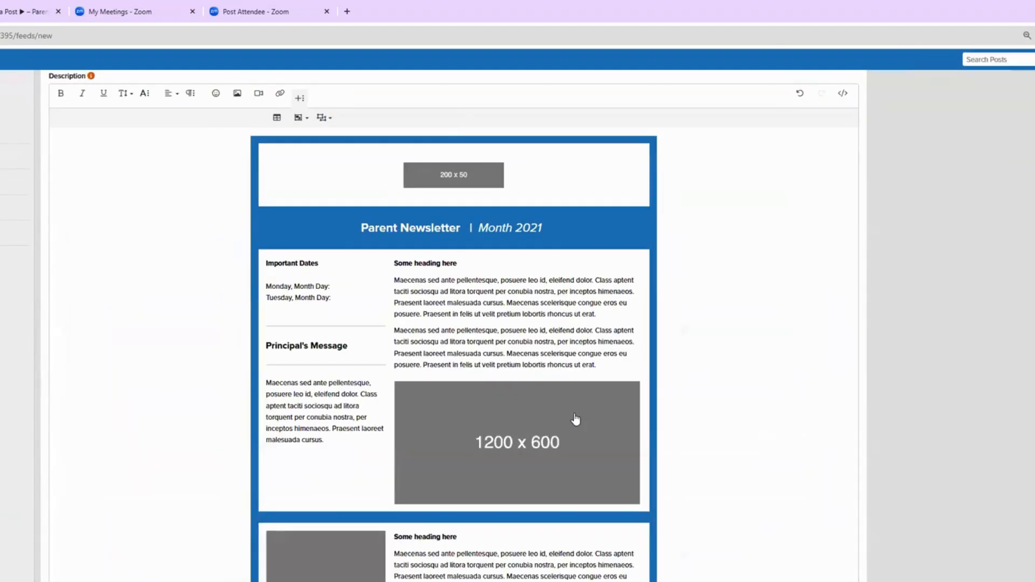
{"action": "key", "text": "ctrl+plus"}
{"action": "key", "text": "ctrl+plus"}
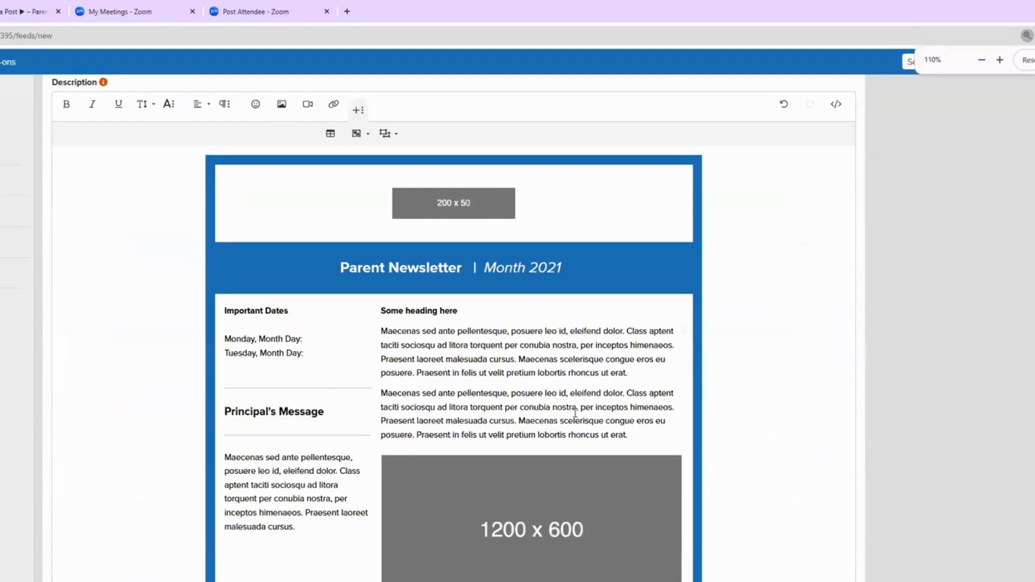
Step: Replace the 200 x 50 logo placeholder with the VUSD logo from Z: > Graphics > Logos
{"action": "left_click", "coordinate": [463, 210]}
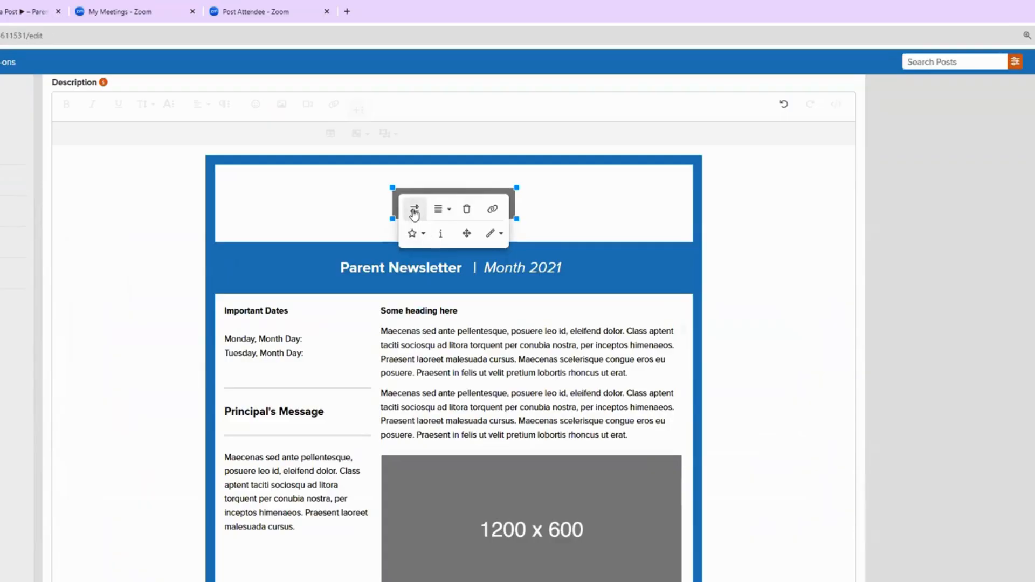
{"action": "left_click", "coordinate": [414, 210]}
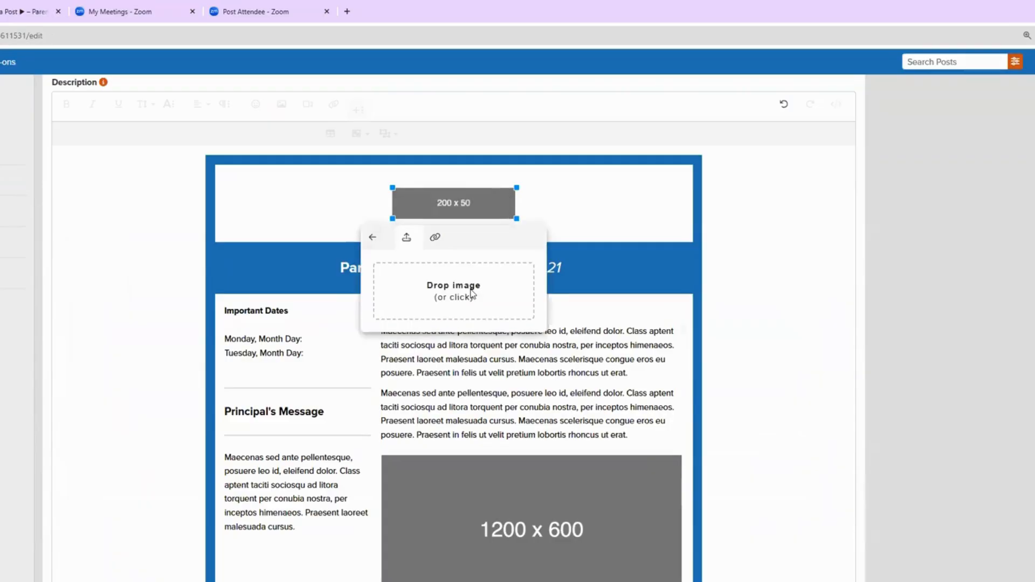
{"action": "left_click", "coordinate": [472, 294]}
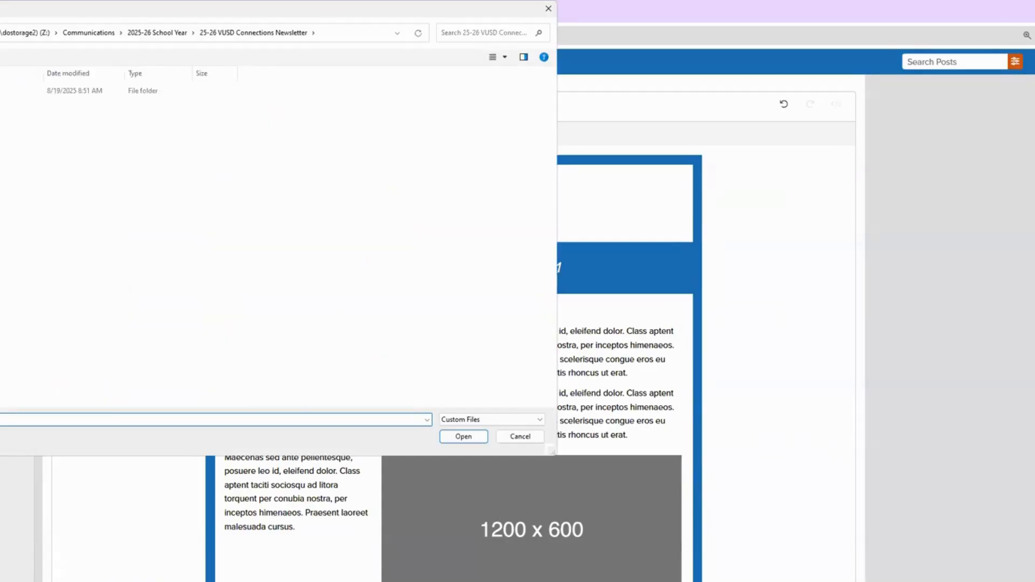
{"action": "left_click", "coordinate": [26, 33]}
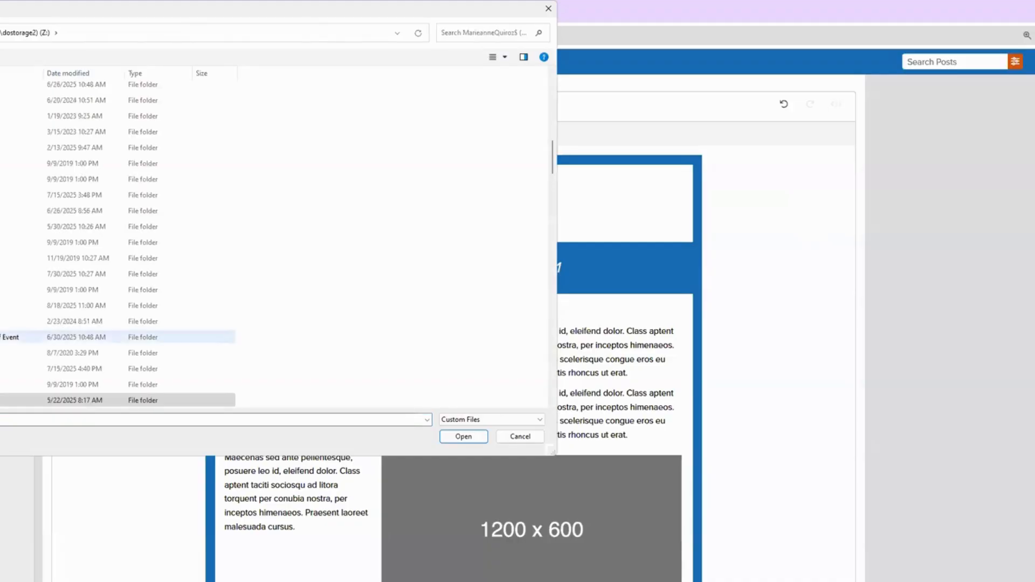
{"action": "scroll", "coordinate": [119, 336], "scroll_direction": "down", "scroll_amount": 10}
{"action": "double_click", "coordinate": [10, 353]}
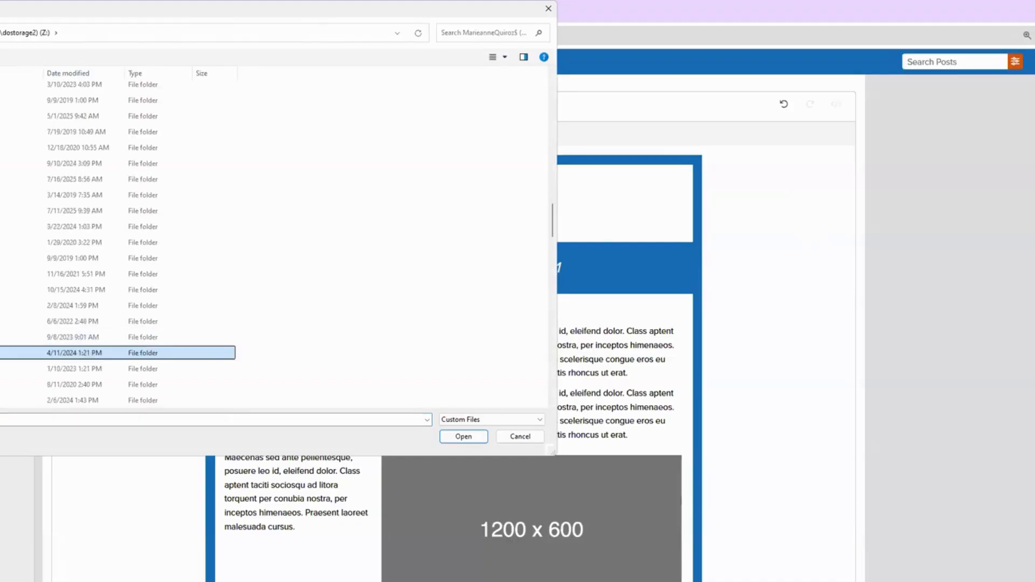
{"action": "left_click", "coordinate": [11, 233]}
{"action": "double_click", "coordinate": [10, 233]}
{"action": "scroll", "coordinate": [86, 355], "scroll_direction": "down", "scroll_amount": 15}
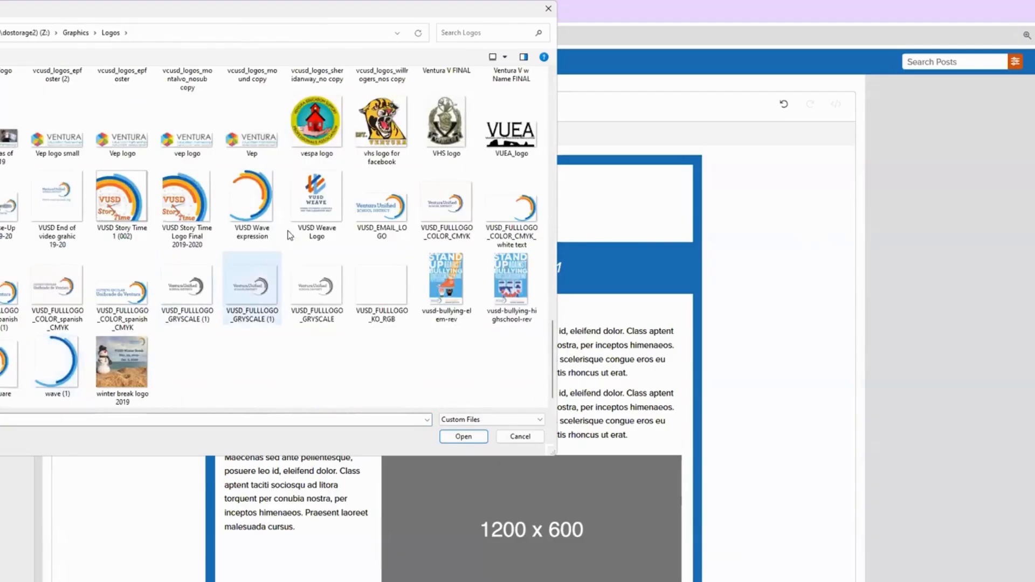
{"action": "double_click", "coordinate": [452, 204]}
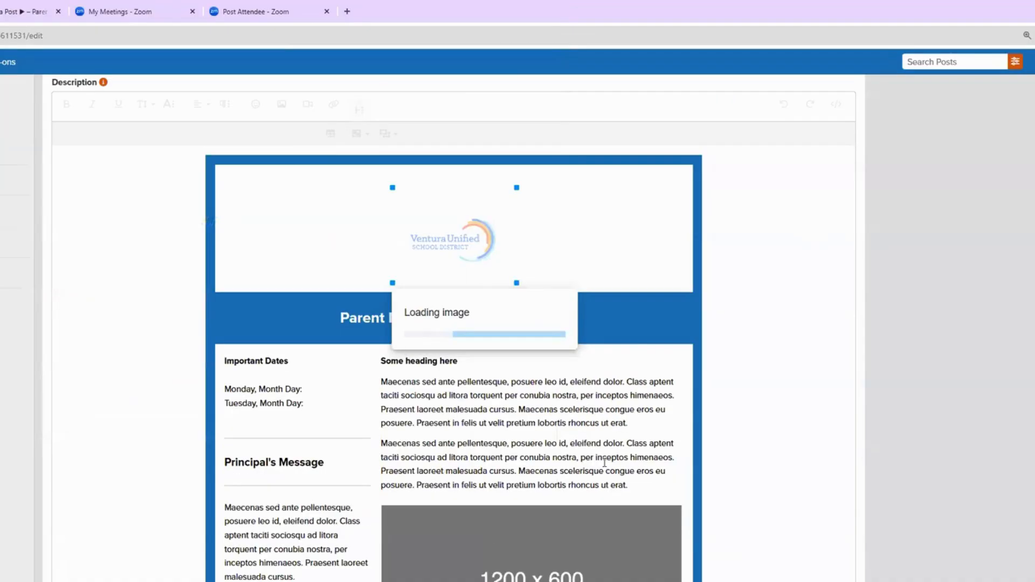
Step: Enlarge the inserted district logo by dragging its corner handle
{"action": "left_click", "coordinate": [560, 258]}
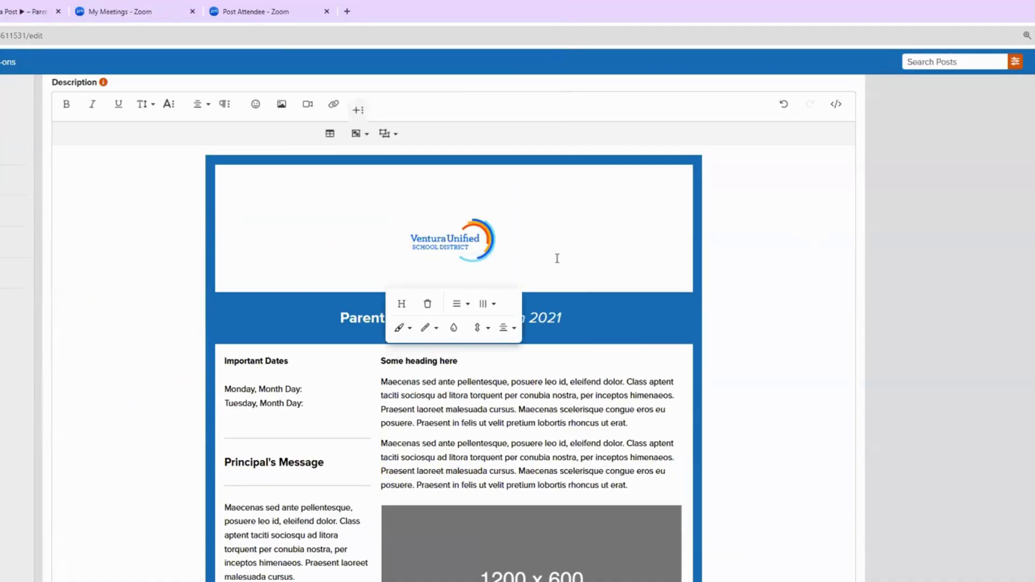
{"action": "left_click", "coordinate": [467, 255]}
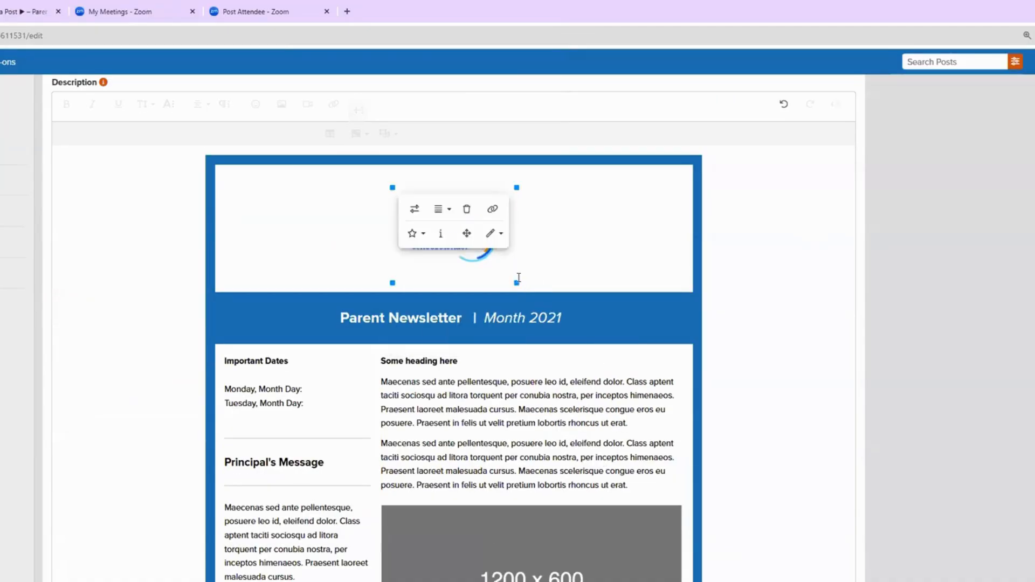
{"action": "left_click_drag", "start_coordinate": [516, 282], "coordinate": [597, 339]}
{"action": "scroll", "coordinate": [580, 373], "scroll_direction": "down", "scroll_amount": 3}
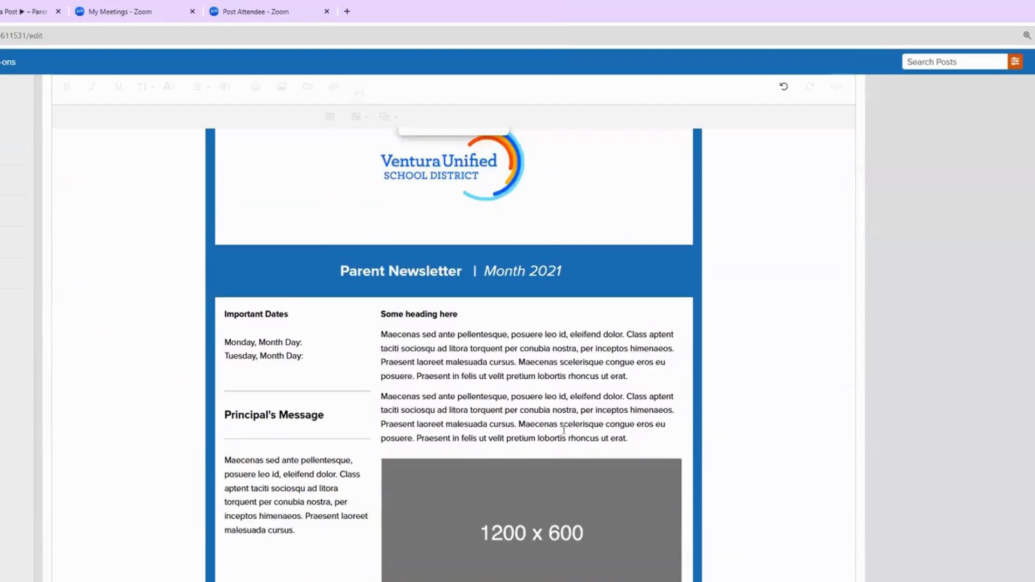
{"action": "left_click", "coordinate": [371, 215]}
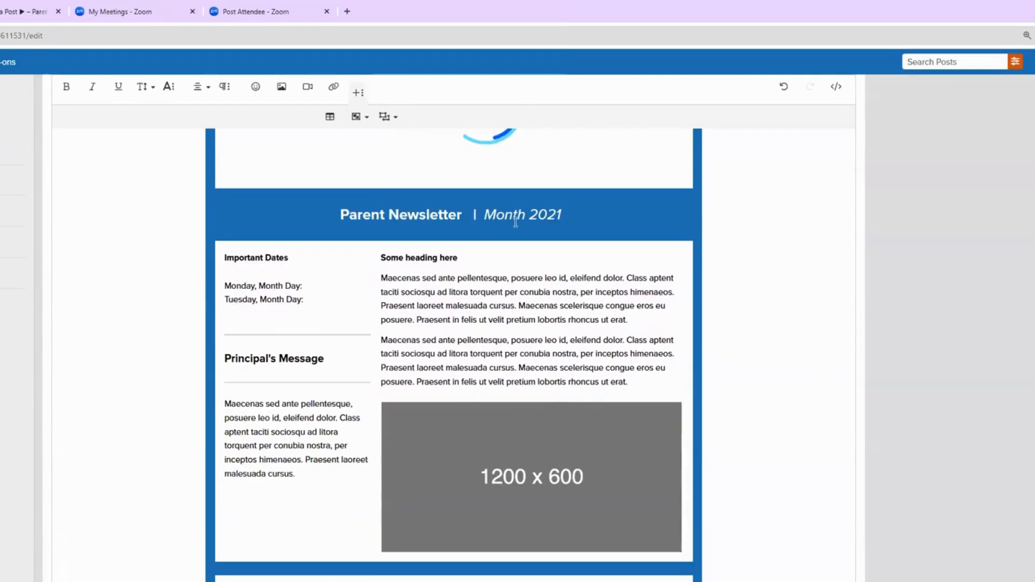
Step: Change the banner heading from 'Parent' and 'Month 2021' to 'Family' and 'Aug. 2025'
{"action": "left_click", "coordinate": [391, 217]}
{"action": "left_click", "coordinate": [505, 218]}
{"action": "left_click_drag", "start_coordinate": [386, 214], "coordinate": [340, 217]}
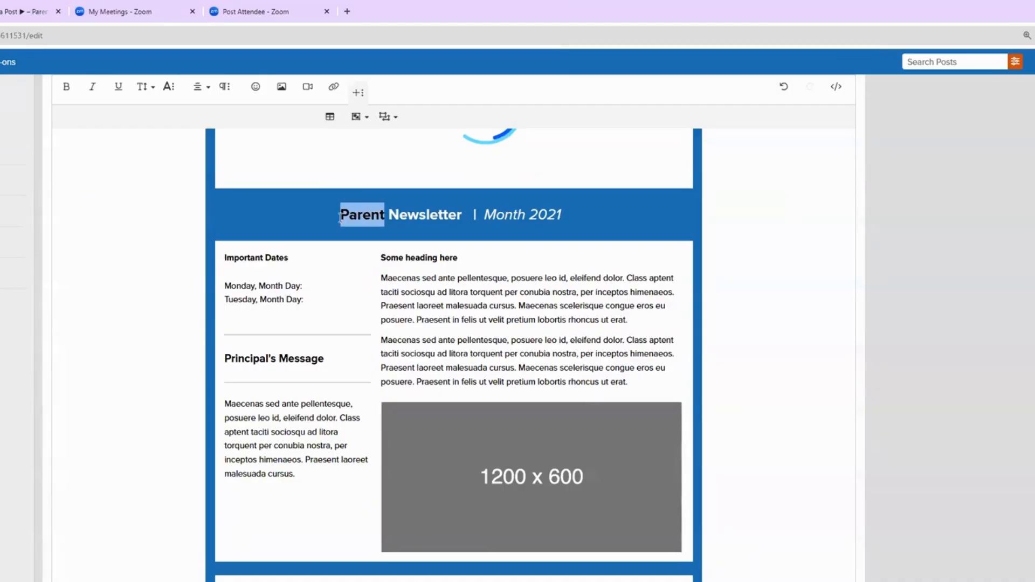
{"action": "type", "text": "Family"}
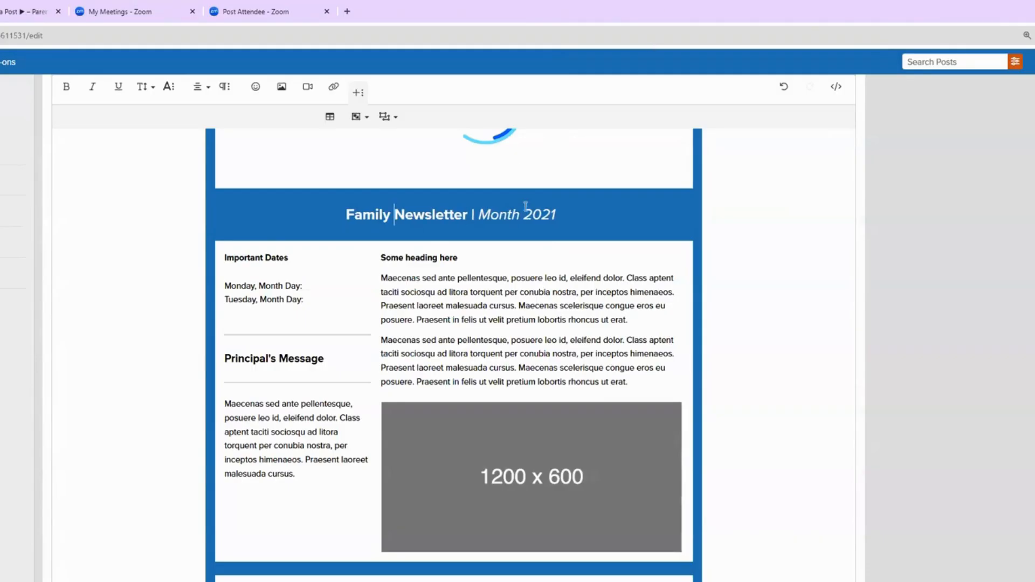
{"action": "left_click_drag", "start_coordinate": [563, 215], "coordinate": [485, 215]}
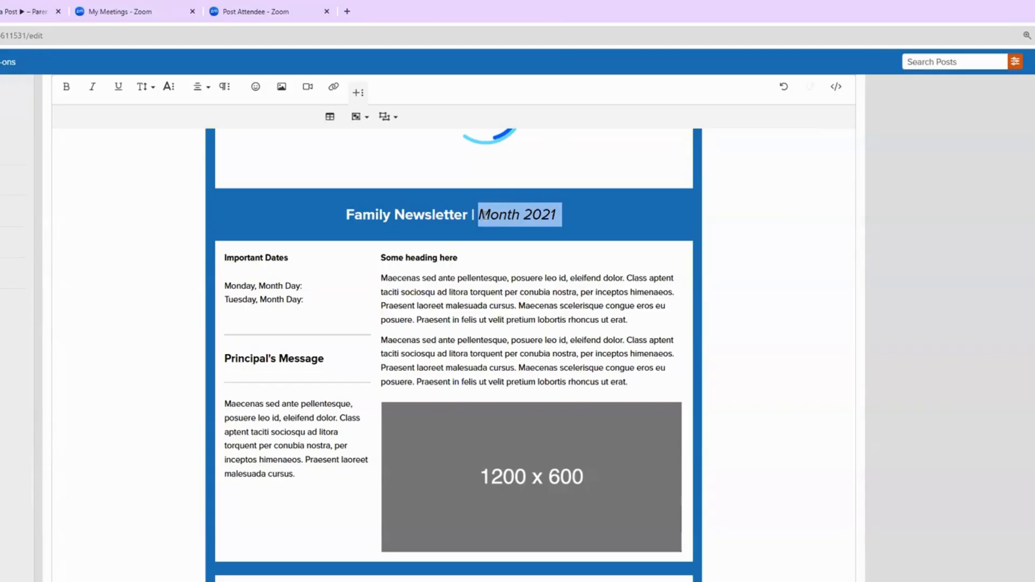
{"action": "type", "text": "Aug"}
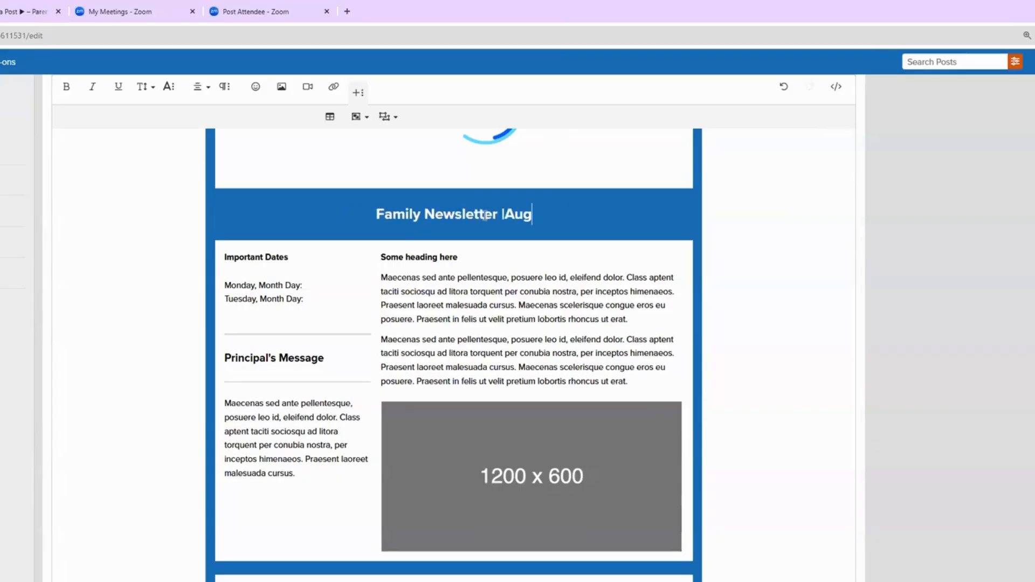
{"action": "type", "text": ". 2025"}
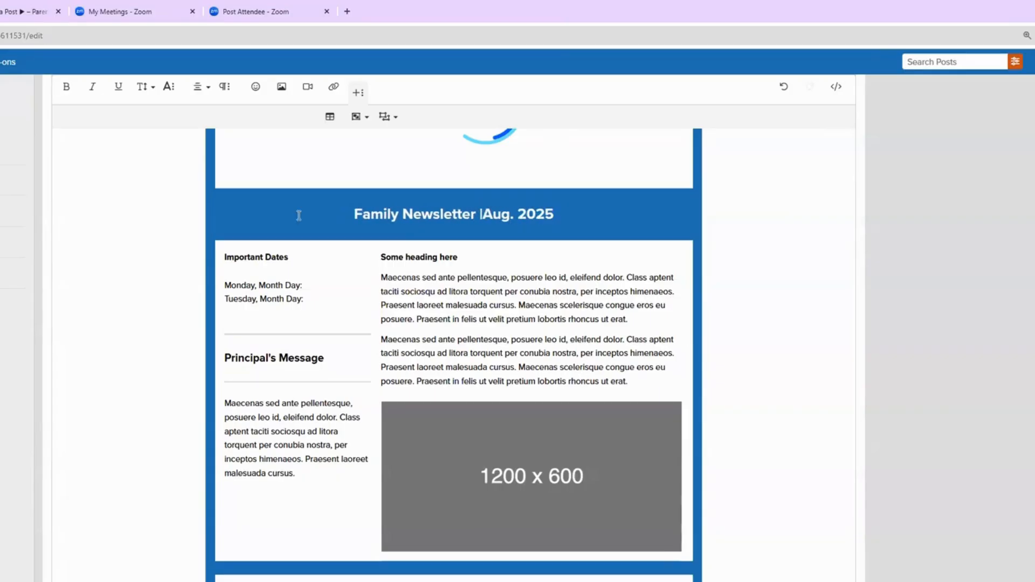
{"action": "left_click", "coordinate": [251, 282]}
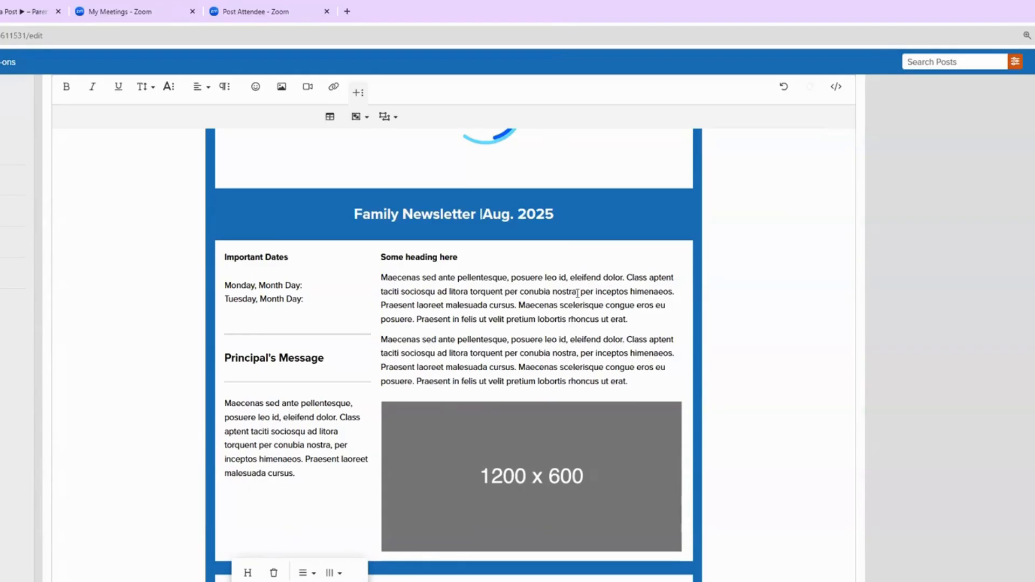
{"action": "scroll", "coordinate": [481, 435], "scroll_direction": "down", "scroll_amount": 2}
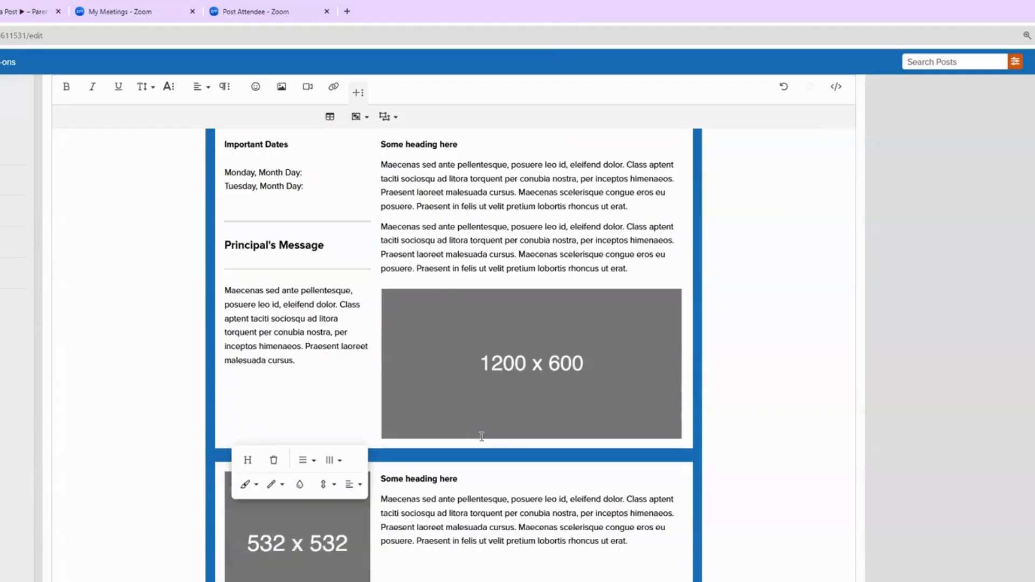
Step: Replace the 1200 x 600 placeholder with the yard photo from Social Media > 25-26 > July 2025
{"action": "left_click", "coordinate": [535, 366]}
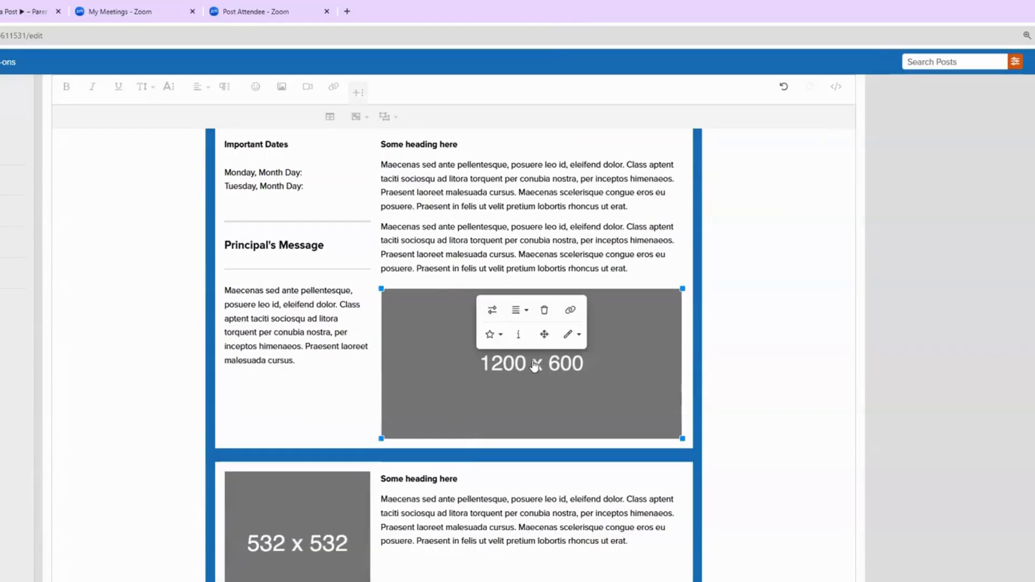
{"action": "left_click", "coordinate": [492, 310]}
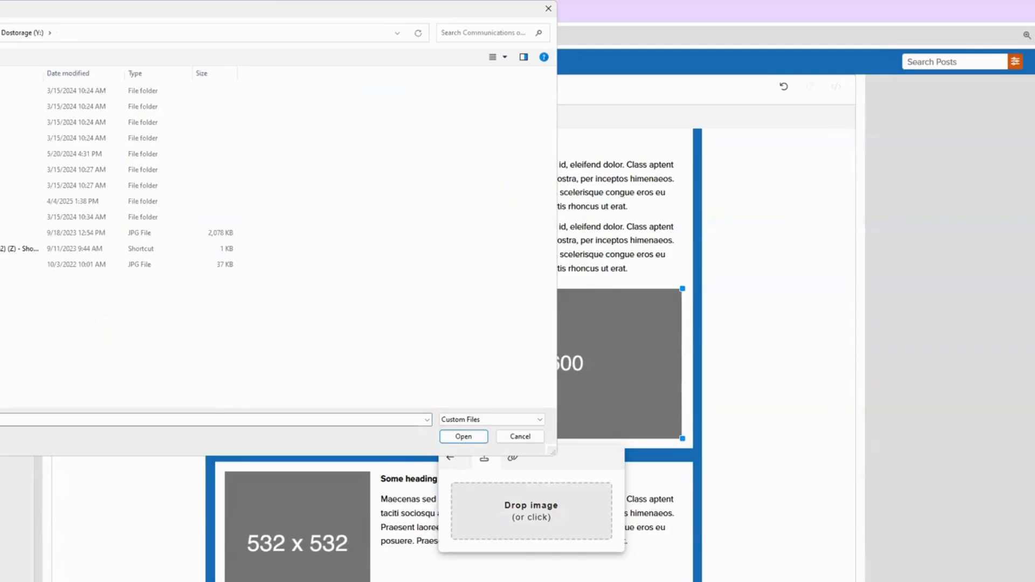
{"action": "double_click", "coordinate": [4, 201]}
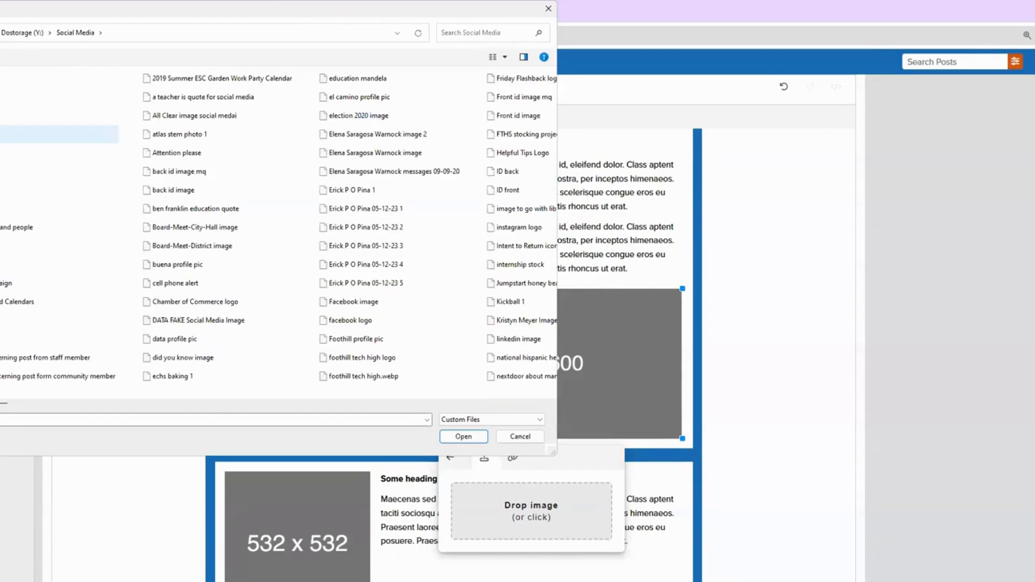
{"action": "double_click", "coordinate": [4, 209]}
{"action": "double_click", "coordinate": [4, 122]}
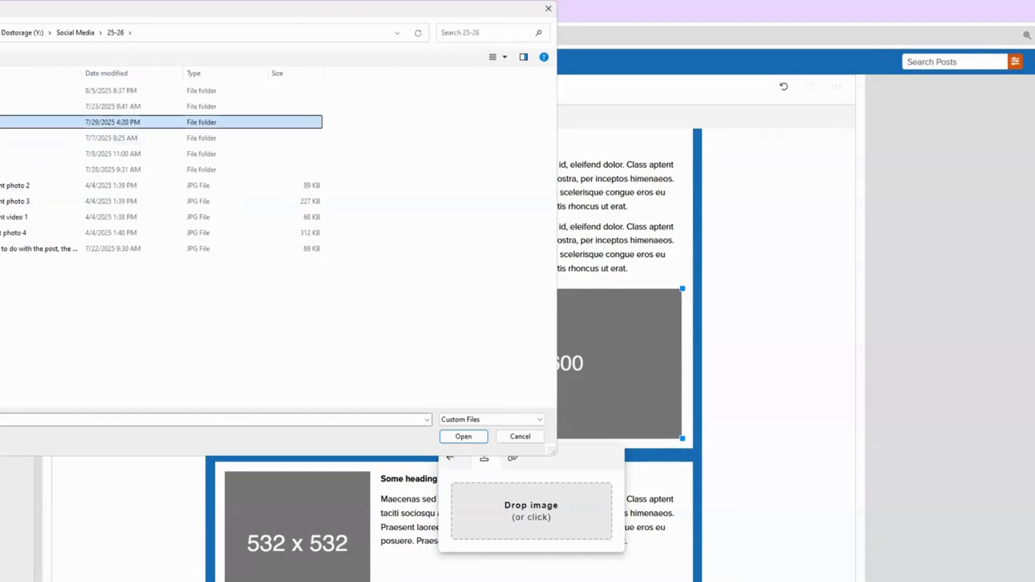
{"action": "left_click", "coordinate": [4, 390]}
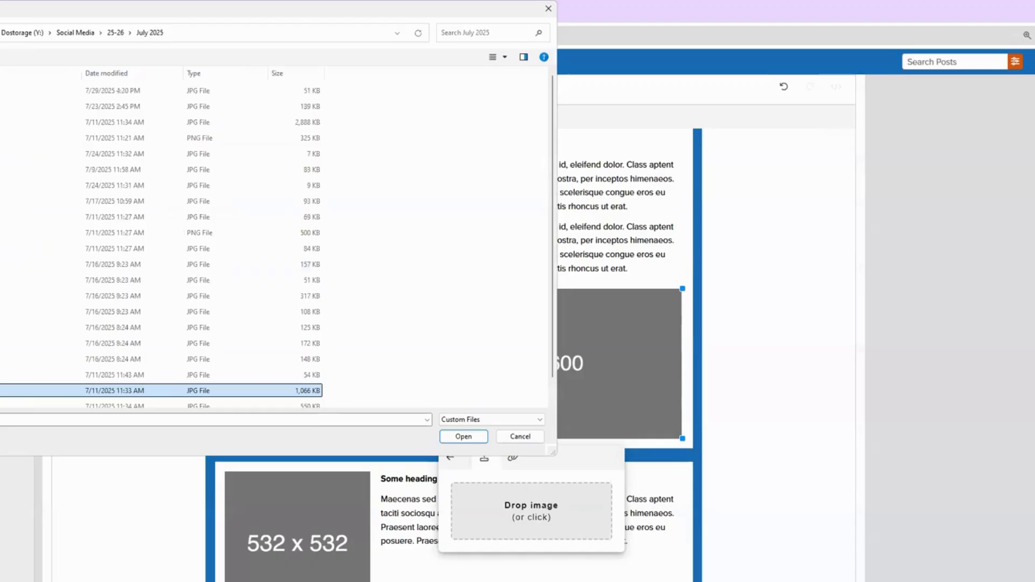
{"action": "left_click", "coordinate": [464, 437]}
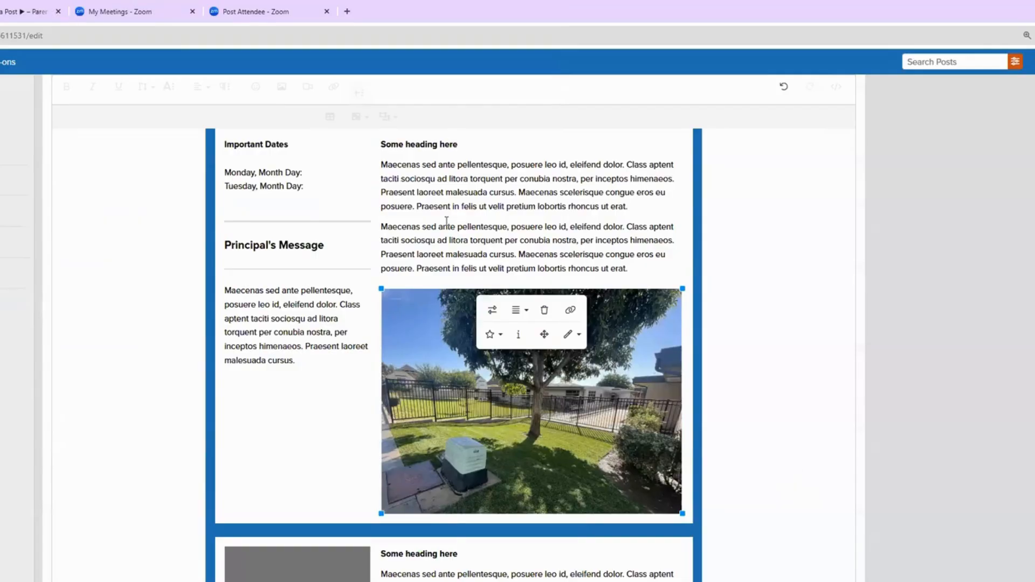
{"action": "left_click", "coordinate": [455, 164]}
Step: Replace the two Lorem paragraphs under the heading with 'Blah blah bla'
{"action": "left_click_drag", "start_coordinate": [382, 163], "coordinate": [635, 272]}
{"action": "type", "text": "Blah "}
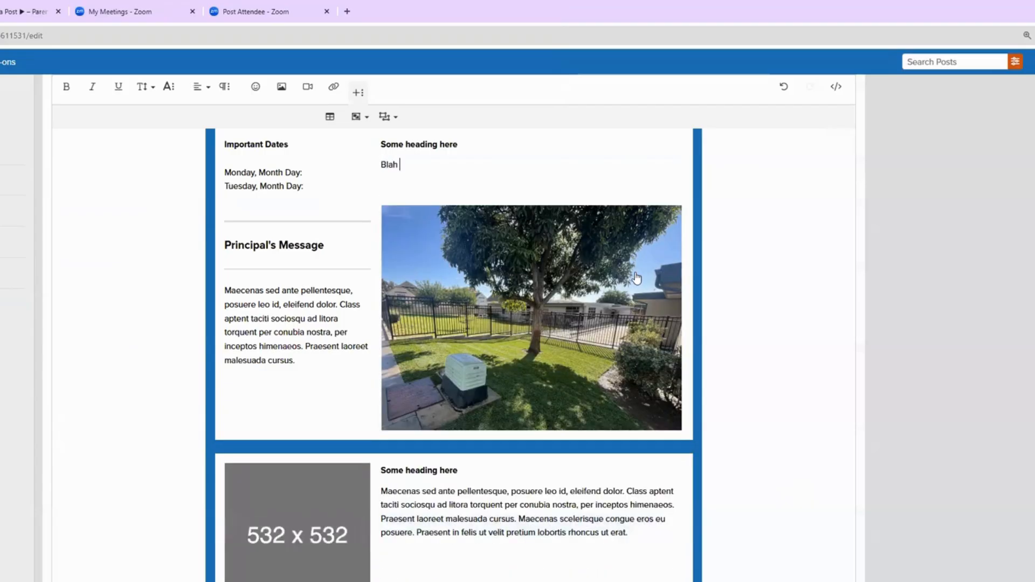
{"action": "type", "text": "blah blan"}
{"action": "scroll", "coordinate": [610, 293], "scroll_direction": "down", "scroll_amount": 3}
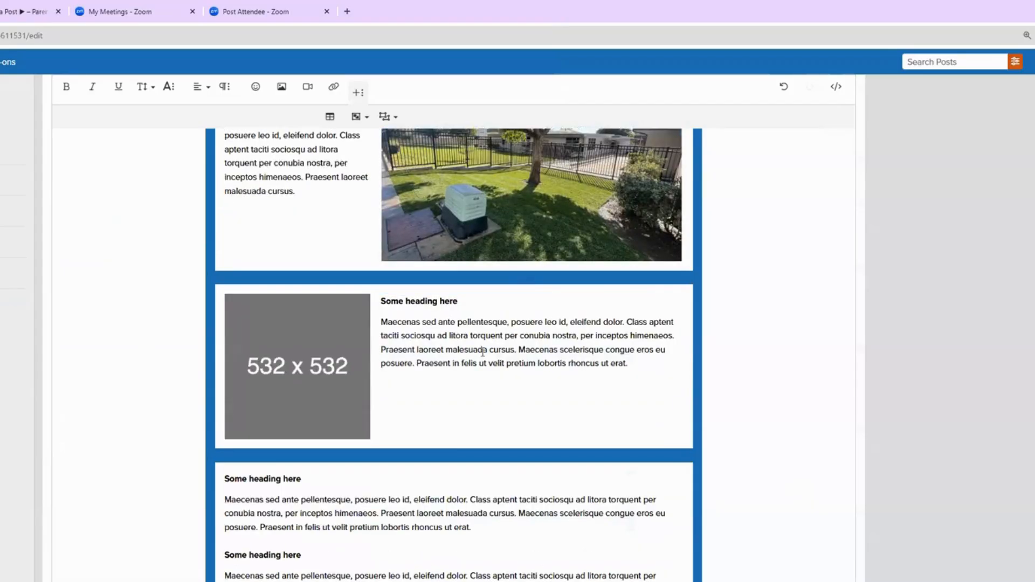
Step: Replace the paragraph beside the 532 x 532 image with 'I am typing in text that I hope you will read.'
{"action": "left_click_drag", "start_coordinate": [628, 364], "coordinate": [382, 321]}
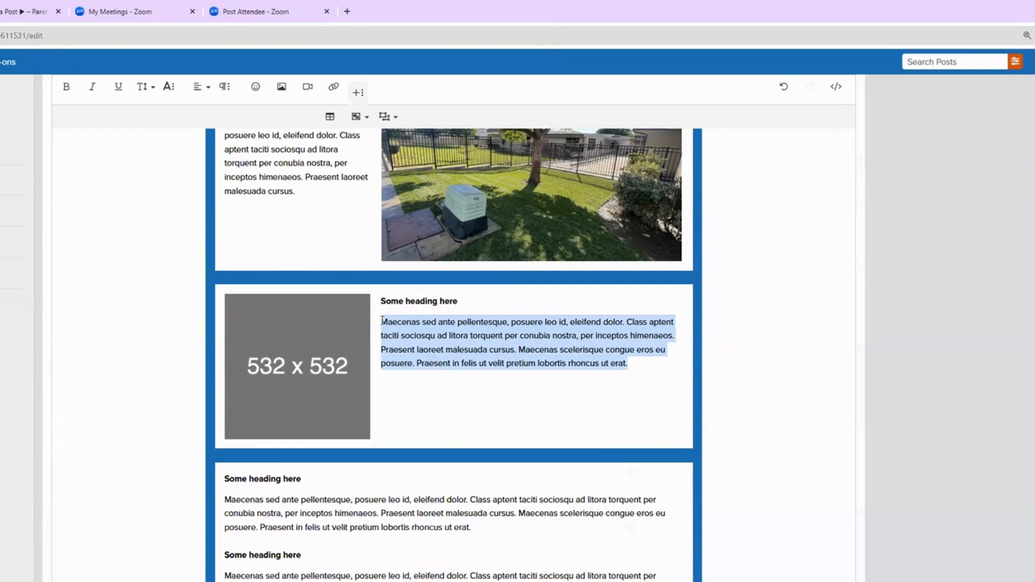
{"action": "type", "text": "I am thypin"}
{"action": "key", "text": "BackSpace"}
{"action": "key", "text": "BackSpace"}
{"action": "key", "text": "BackSpace"}
{"action": "key", "text": "BackSpace"}
{"action": "key", "text": "BackSpace"}
{"action": "type", "text": "yping in text that I hope you will rad."}
{"action": "key", "text": "BackSpace"}
{"action": "key", "text": "BackSpace"}
{"action": "key", "text": "BackSpace"}
{"action": "key", "text": "BackSpace"}
{"action": "key", "text": "BackSpace"}
{"action": "type", "text": "read."}
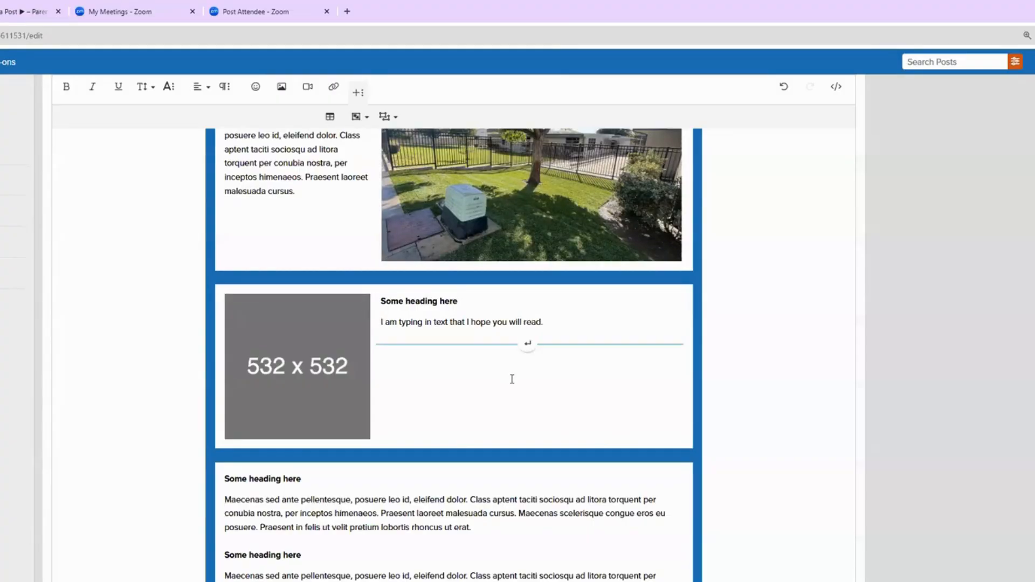
{"action": "scroll", "coordinate": [512, 379], "scroll_direction": "down", "scroll_amount": 8}
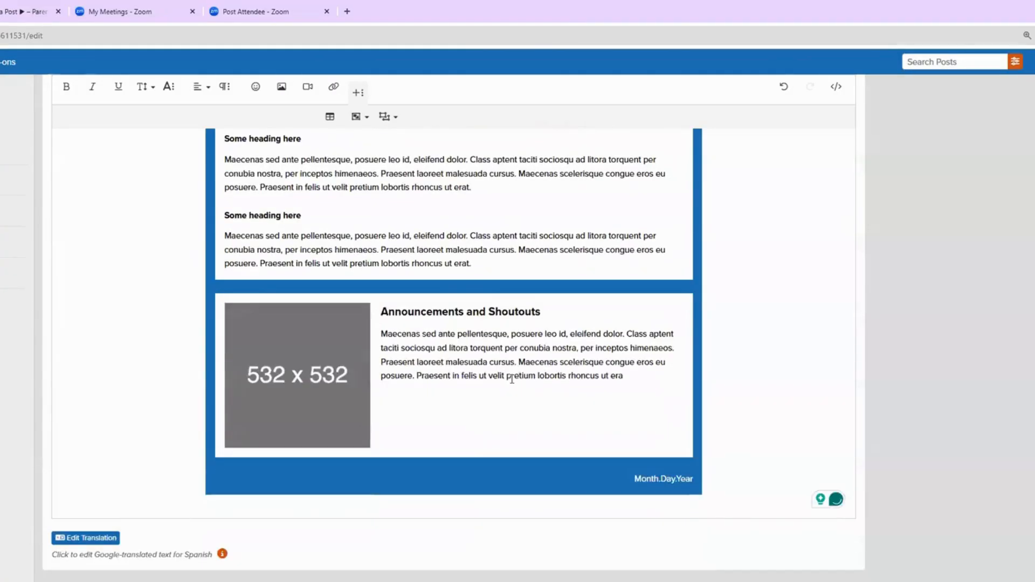
Step: Delete the three-section text block, then restore it with Undo
{"action": "scroll", "coordinate": [512, 379], "scroll_direction": "up", "scroll_amount": 8}
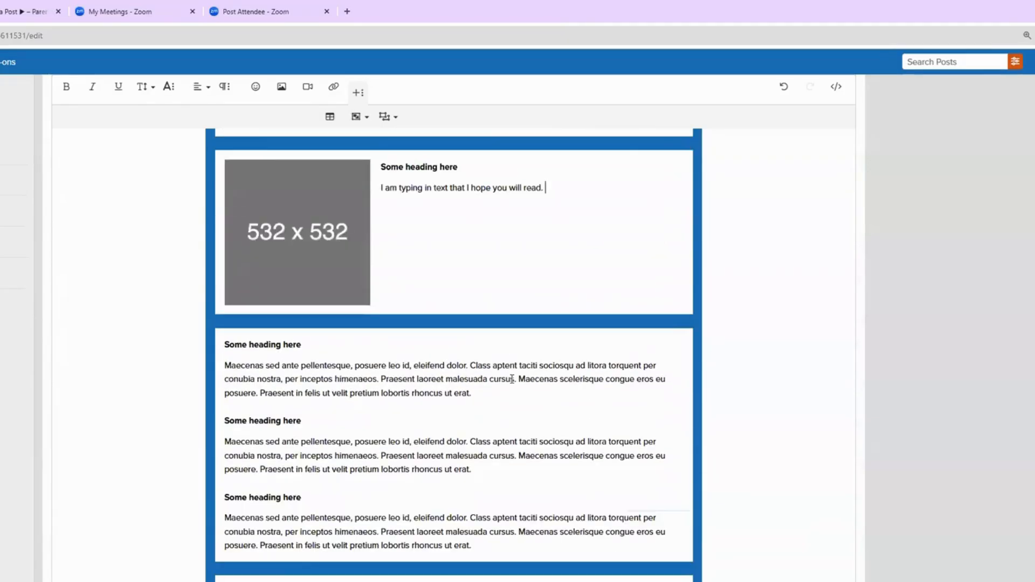
{"action": "scroll", "coordinate": [386, 298], "scroll_direction": "down", "scroll_amount": 3}
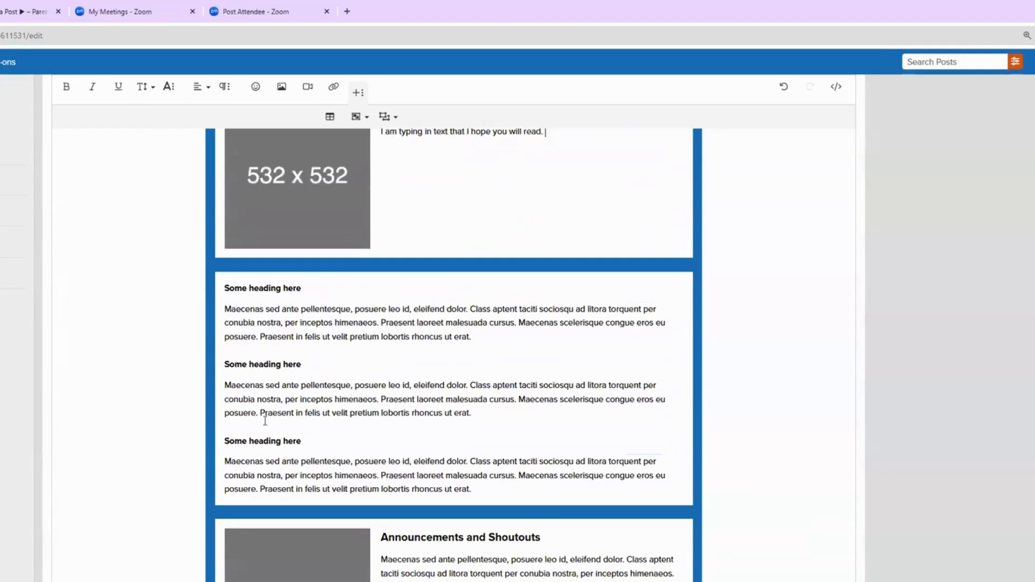
{"action": "left_click", "coordinate": [300, 321]}
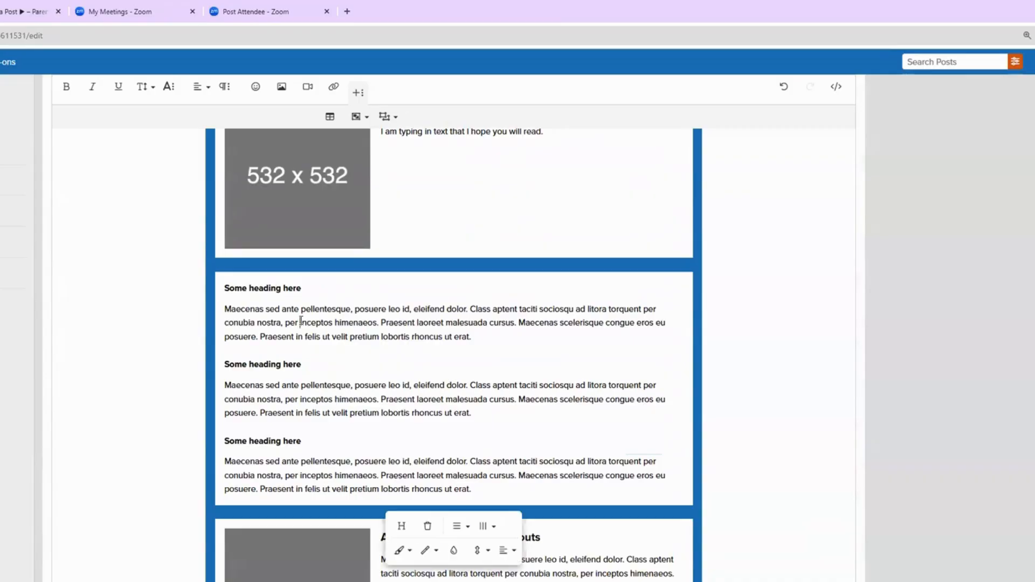
{"action": "left_click", "coordinate": [426, 529]}
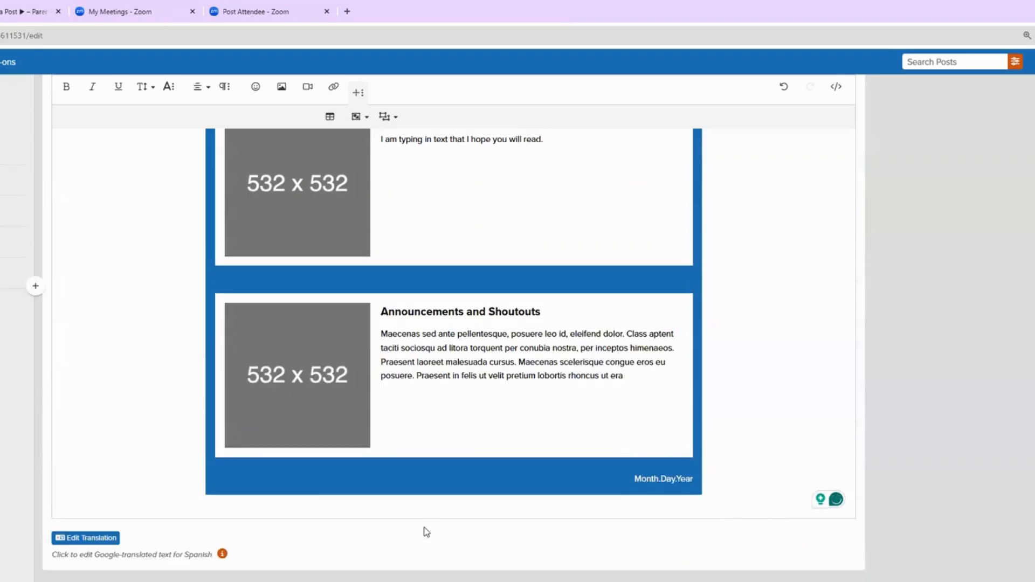
{"action": "scroll", "coordinate": [424, 526], "scroll_direction": "up", "scroll_amount": 1}
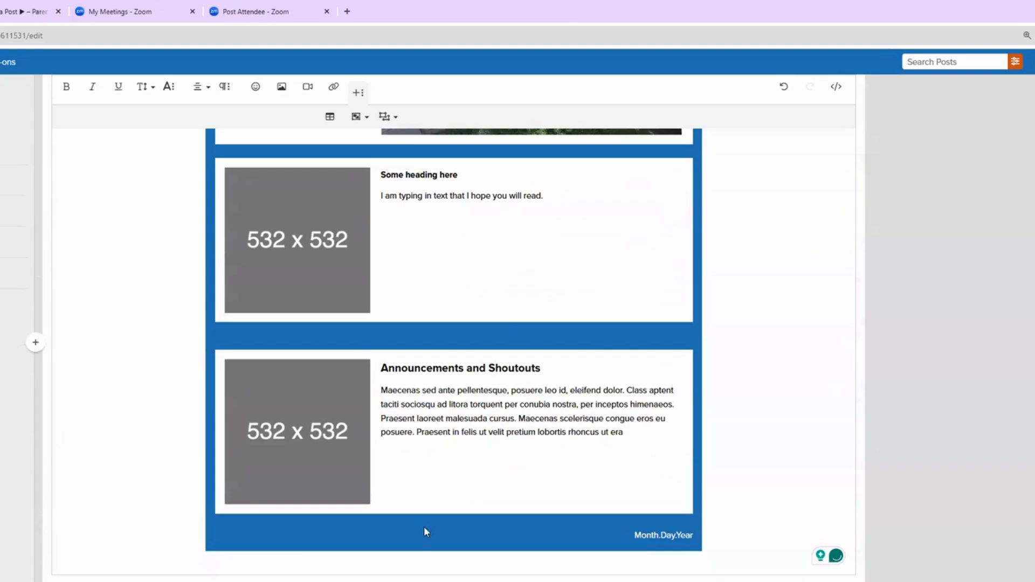
{"action": "left_click", "coordinate": [784, 89]}
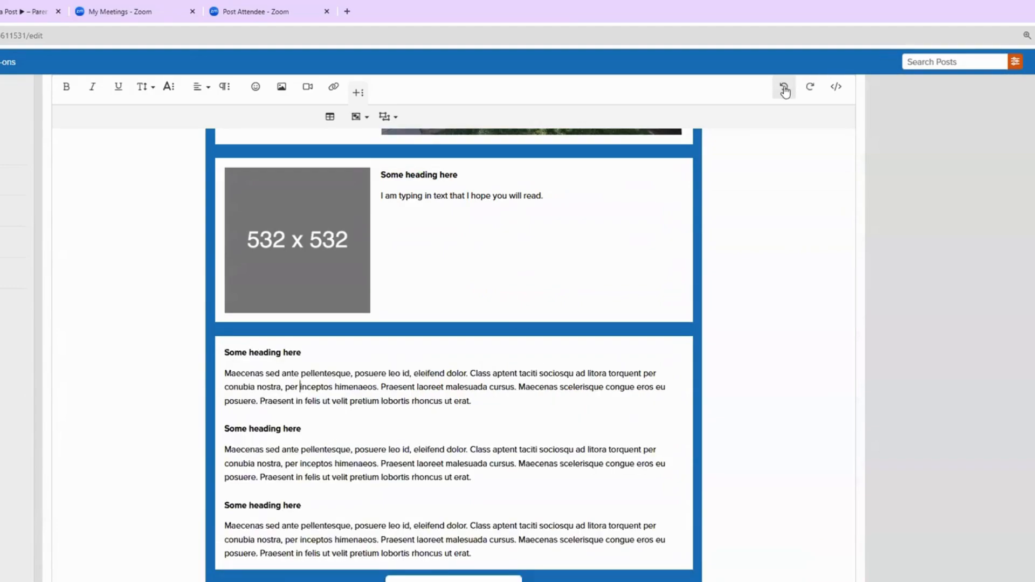
{"action": "scroll", "coordinate": [381, 402], "scroll_direction": "down", "scroll_amount": 5}
Step: Make the last two sentences of the first paragraph ('Praesent … erat.') bold italic
{"action": "left_click", "coordinate": [381, 403]}
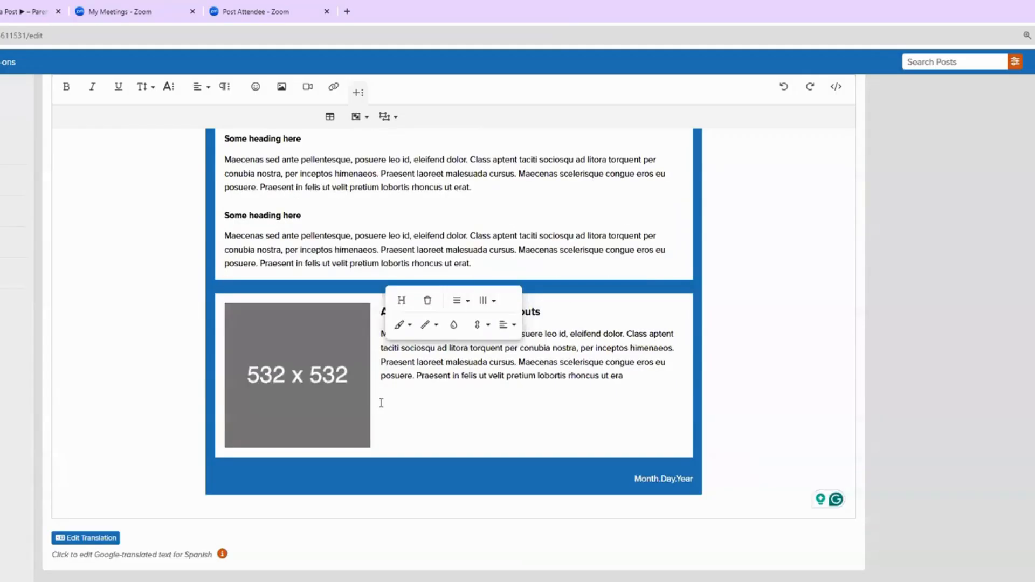
{"action": "scroll", "coordinate": [421, 370], "scroll_direction": "up", "scroll_amount": 2}
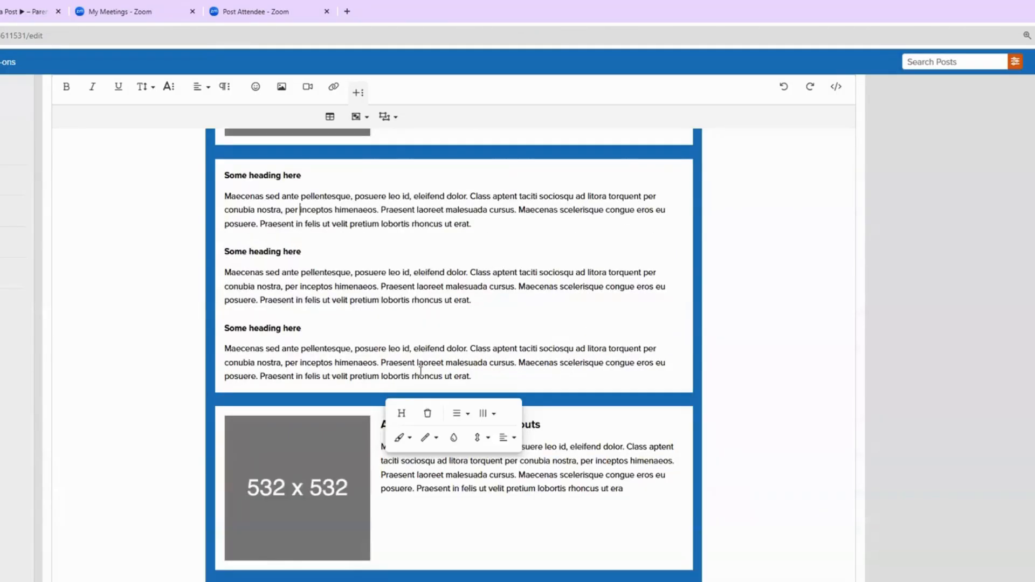
{"action": "scroll", "coordinate": [421, 371], "scroll_direction": "up", "scroll_amount": 3}
{"action": "left_click_drag", "start_coordinate": [471, 393], "coordinate": [380, 385]}
{"action": "left_click", "coordinate": [68, 88]}
{"action": "left_click", "coordinate": [92, 88]}
{"action": "left_click", "coordinate": [307, 456]}
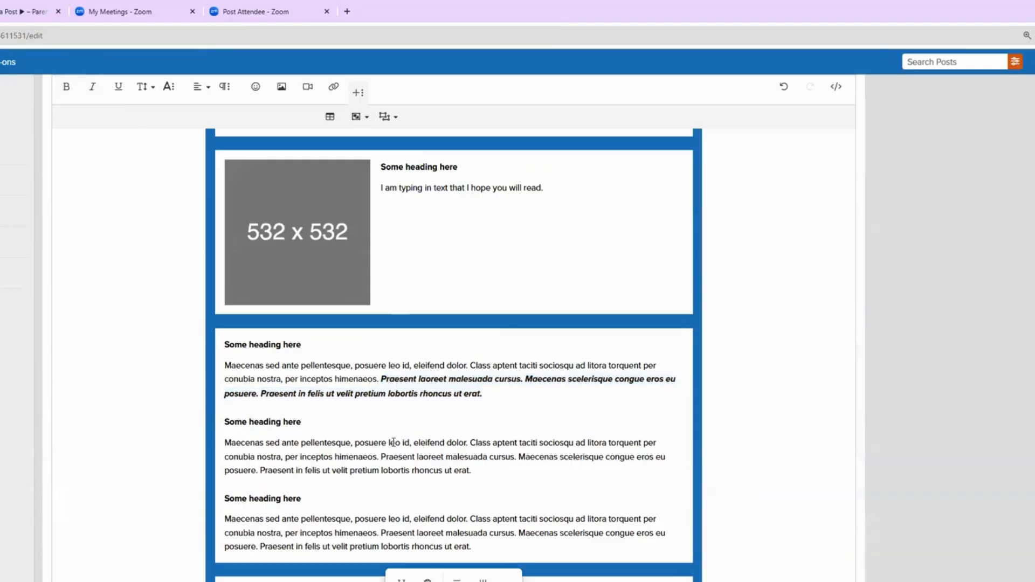
{"action": "left_click_drag", "start_coordinate": [412, 442], "coordinate": [225, 440]}
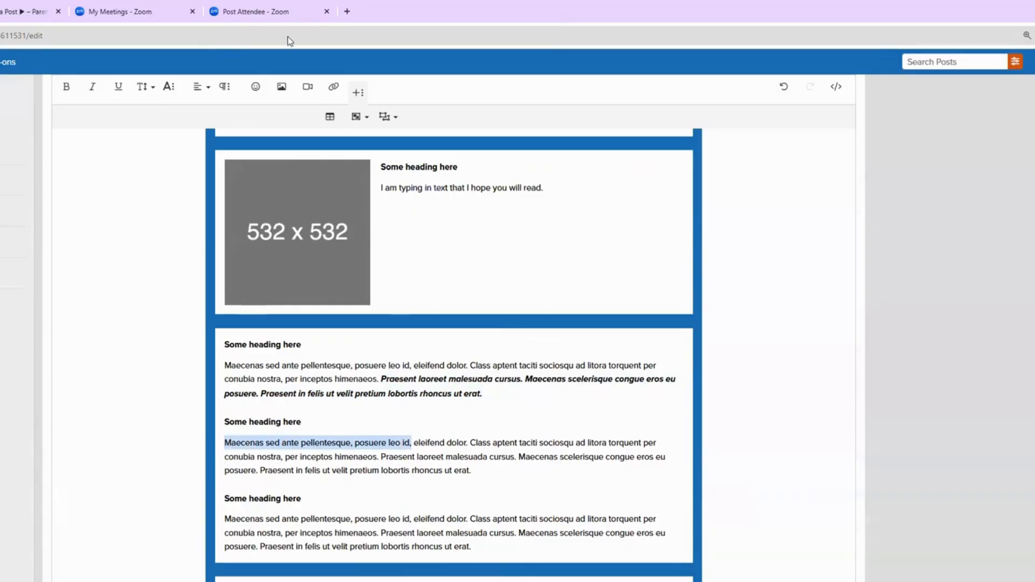
{"action": "left_click", "coordinate": [347, 11]}
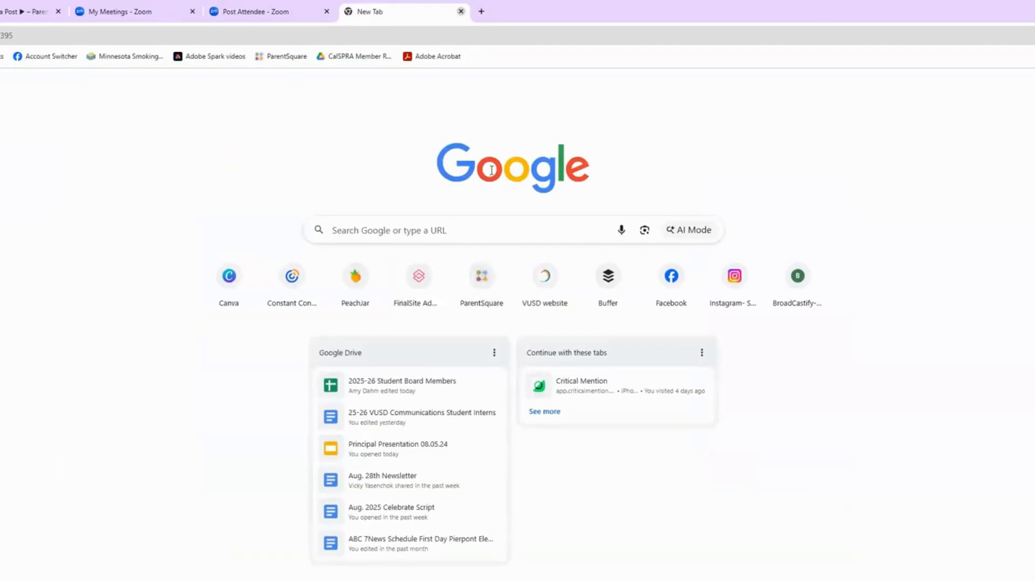
Step: Load the VUSD homepage in a new Chrome tab, then switch back to the ParentSquare editor
{"action": "left_click", "coordinate": [461, 11]}
{"action": "left_click", "coordinate": [347, 11]}
{"action": "left_click", "coordinate": [525, 290]}
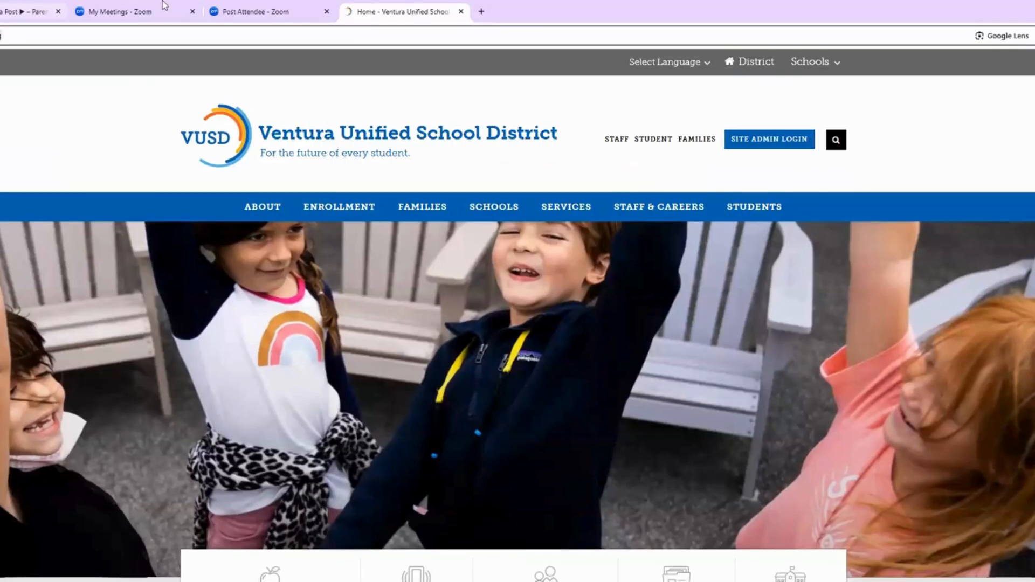
{"action": "left_click", "coordinate": [30, 11]}
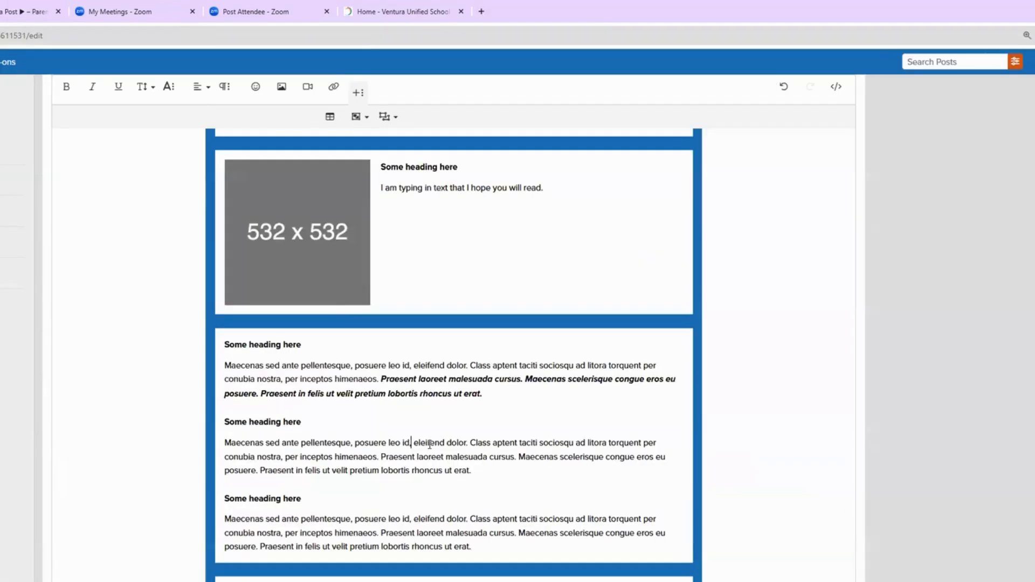
Step: Replace the second paragraph's opening words with 'Go to the VUSD website.'
{"action": "left_click_drag", "start_coordinate": [412, 442], "coordinate": [227, 440]}
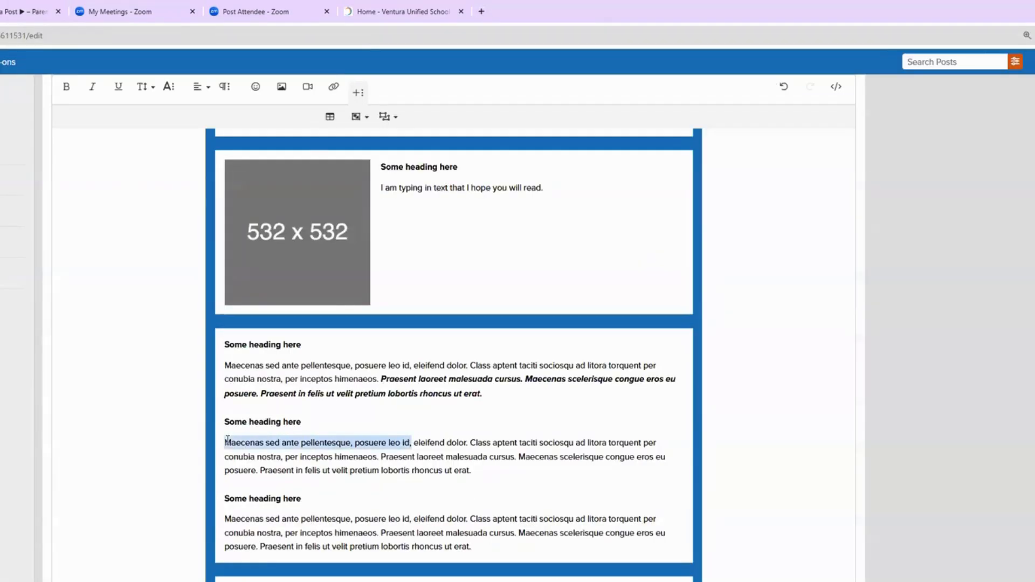
{"action": "type", "text": "Go to the VUSd"}
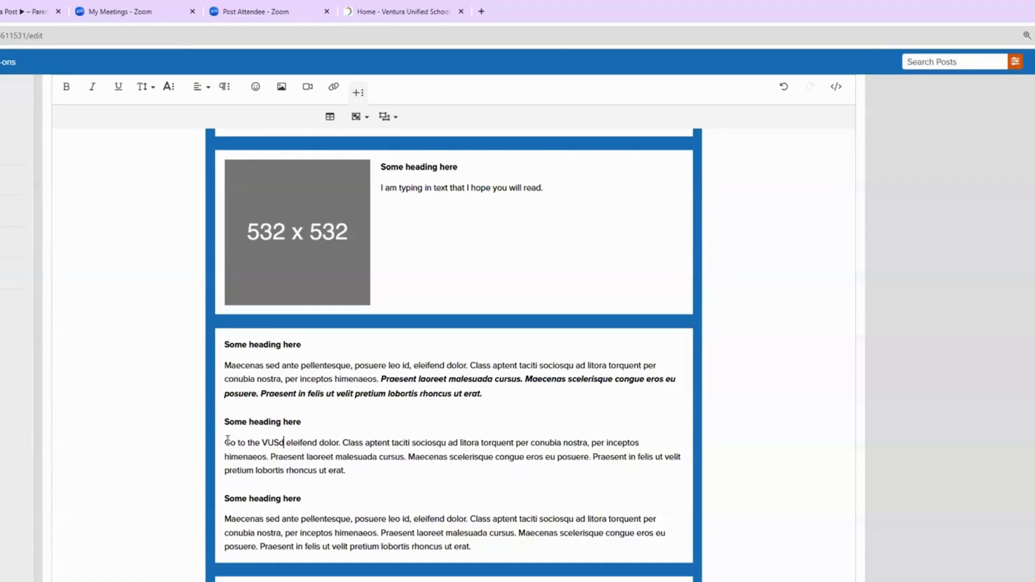
{"action": "key", "text": "BackSpace"}
{"action": "type", "text": "D webs"}
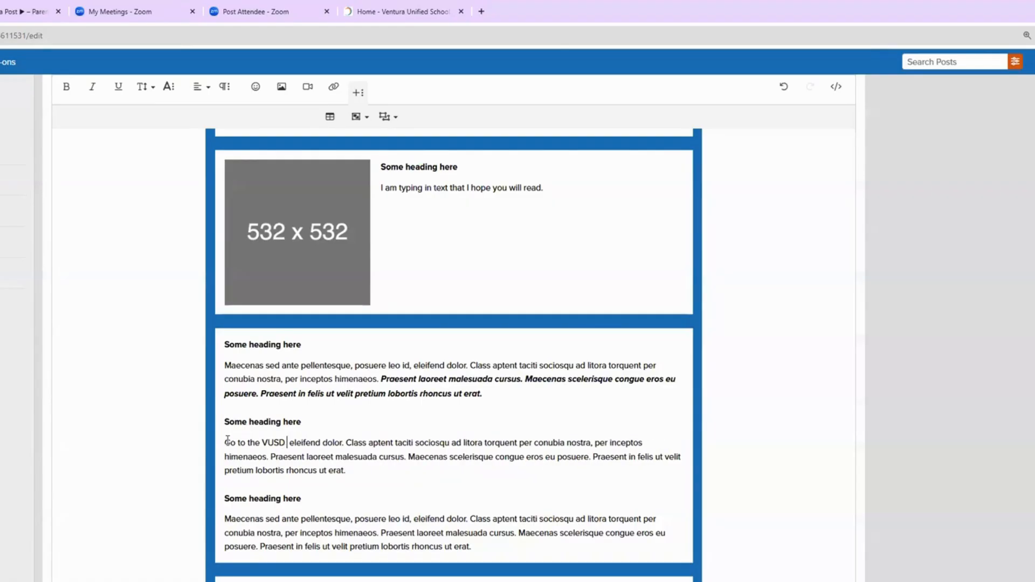
{"action": "type", "text": "ite."}
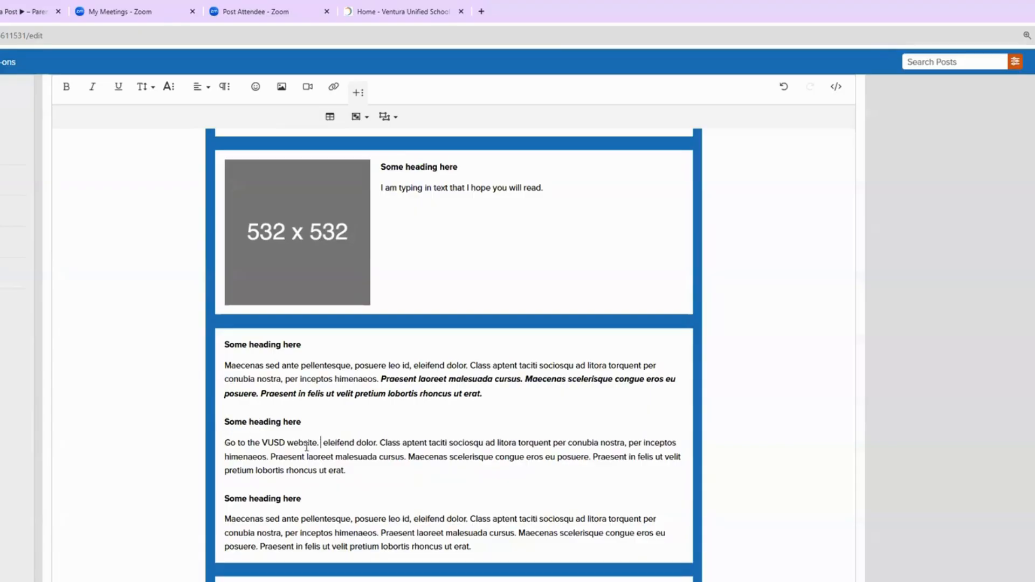
Step: Link 'VUSD website.' to the district site in a new tab, then bold and underline it
{"action": "left_click_drag", "start_coordinate": [320, 443], "coordinate": [263, 442]}
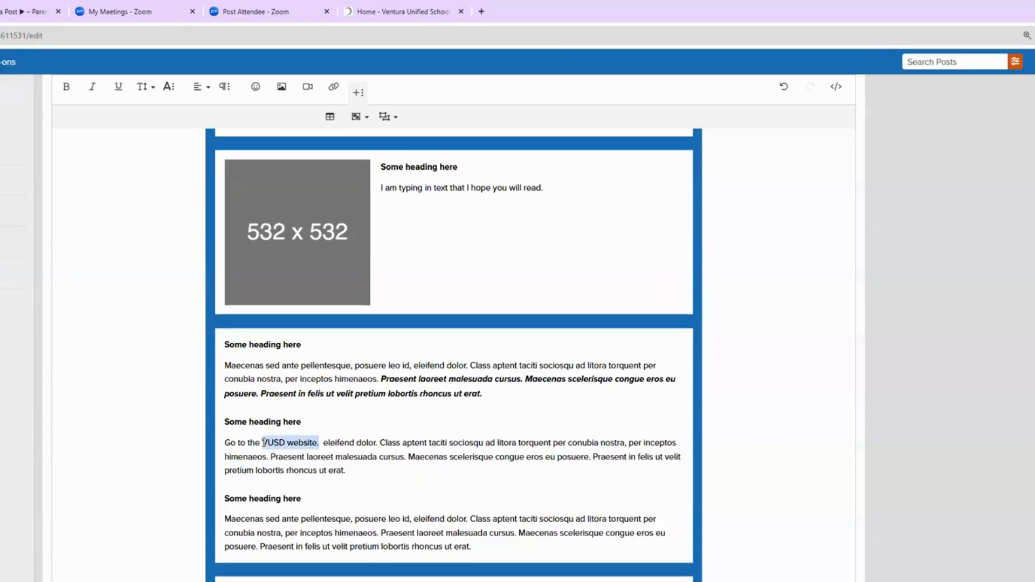
{"action": "left_click", "coordinate": [333, 89]}
{"action": "left_click", "coordinate": [362, 159]}
{"action": "type", "text": "https://www.venturausd.org/"}
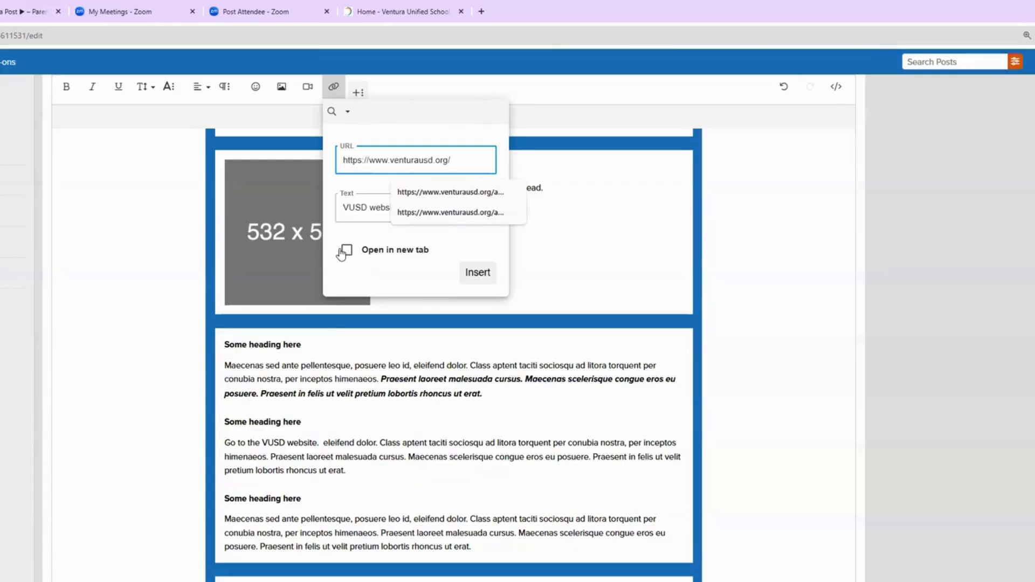
{"action": "left_click", "coordinate": [346, 252]}
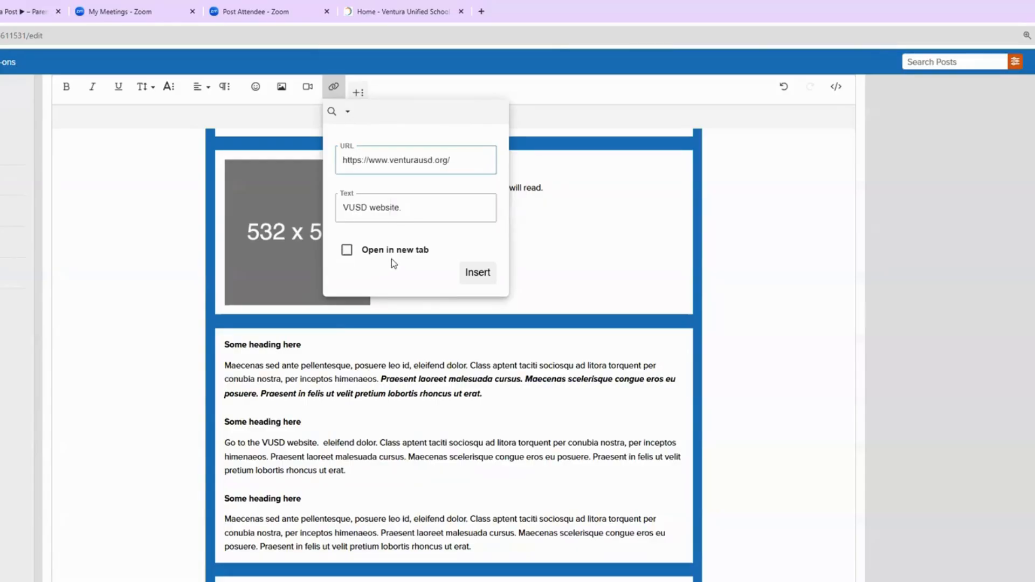
{"action": "left_click", "coordinate": [485, 275]}
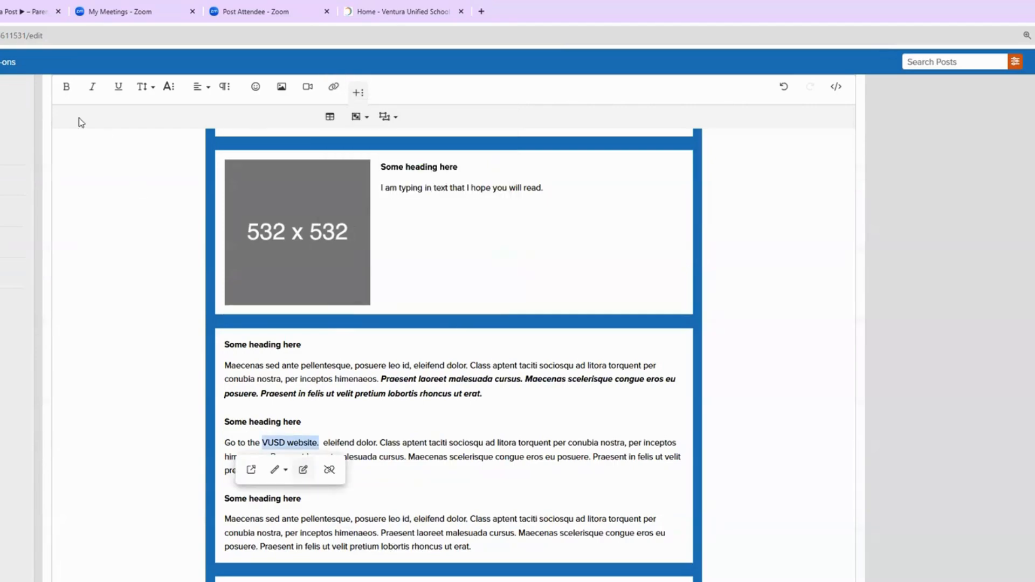
{"action": "left_click", "coordinate": [67, 86]}
{"action": "left_click", "coordinate": [118, 86]}
{"action": "left_click", "coordinate": [372, 471]}
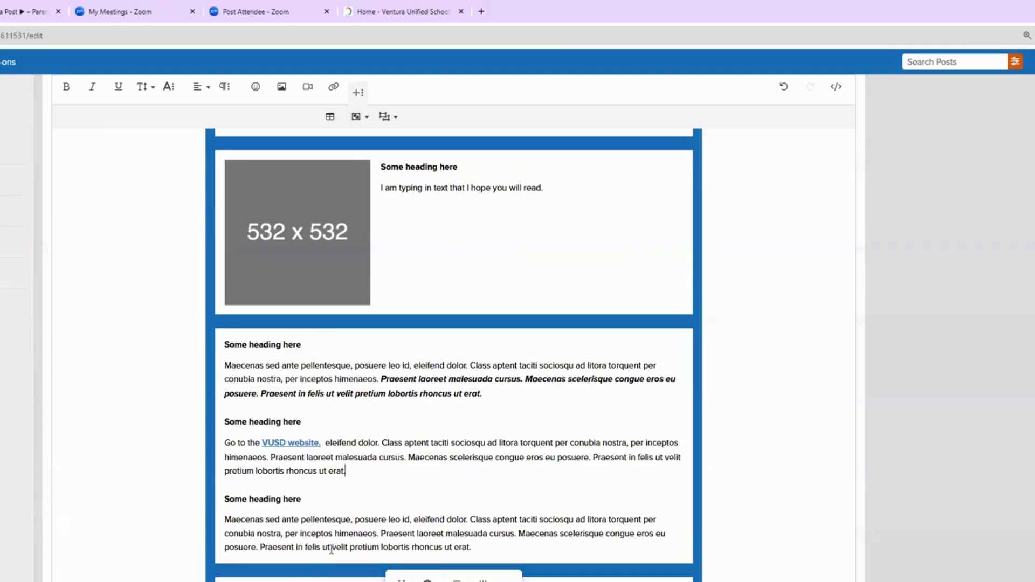
Step: Review the VUSD website link's settings and open it to test the district homepage
{"action": "left_click", "coordinate": [305, 446]}
{"action": "scroll", "coordinate": [305, 448], "scroll_direction": "down", "scroll_amount": 2}
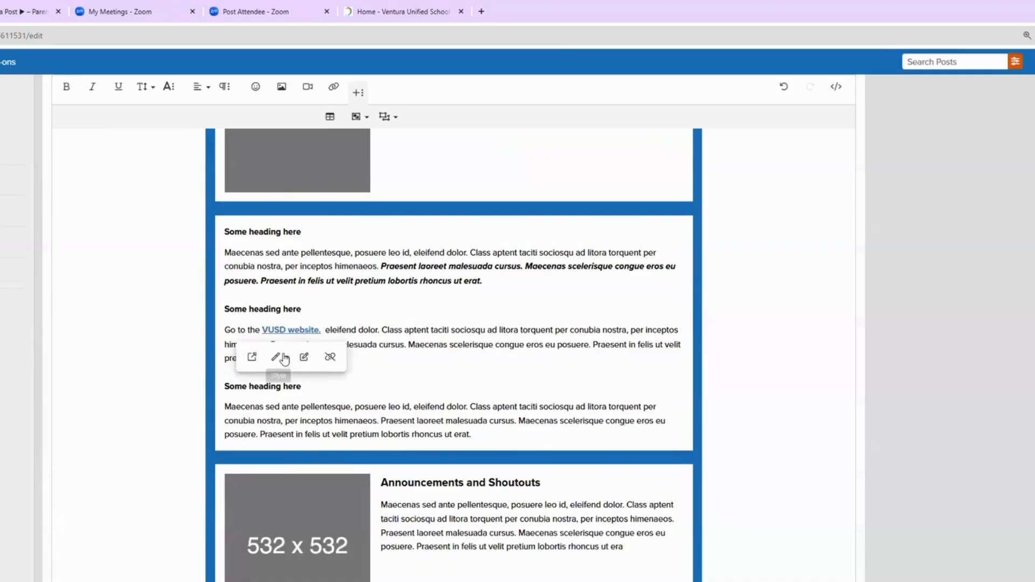
{"action": "left_click", "coordinate": [304, 357]}
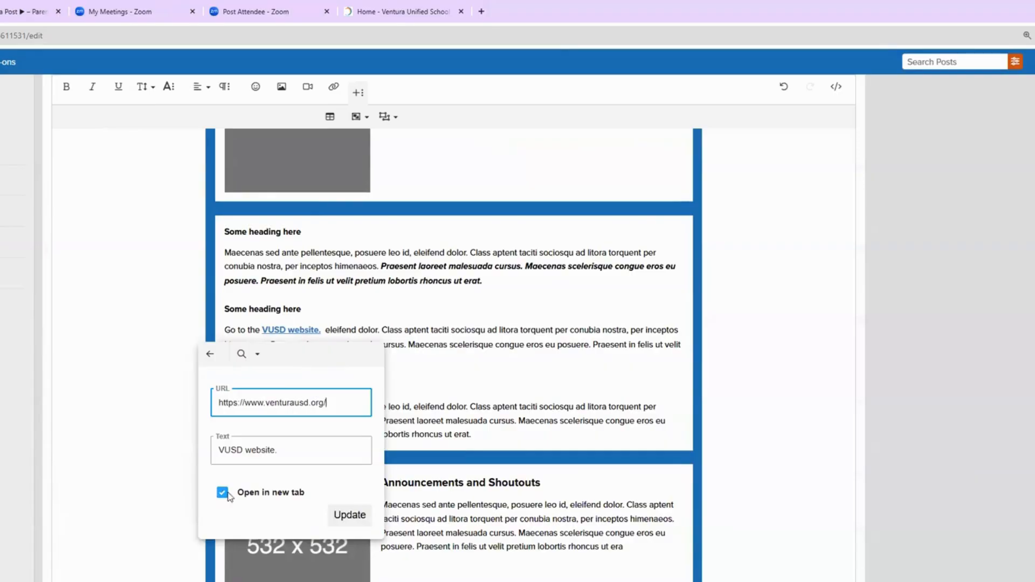
{"action": "left_click", "coordinate": [359, 516]}
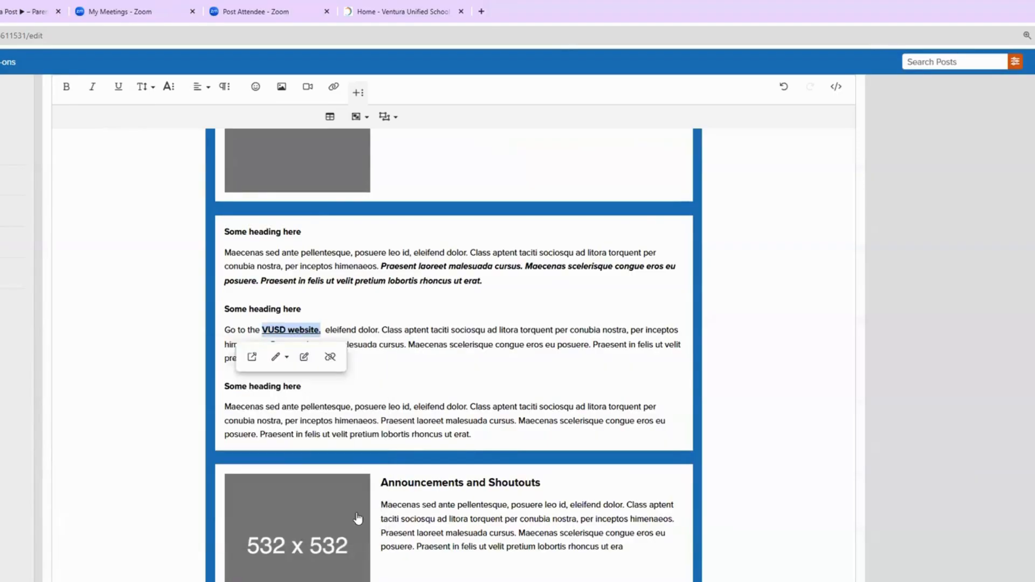
{"action": "left_click", "coordinate": [252, 358]}
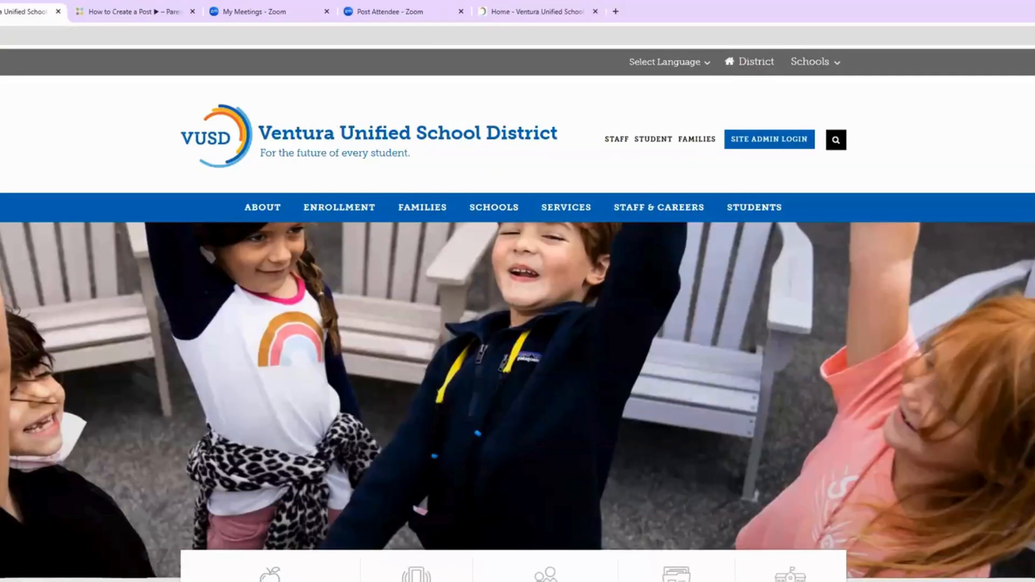
Step: Return to the newsletter draft and open its Spanish translation for editing
{"action": "key", "text": "ctrl+shift+Tab"}
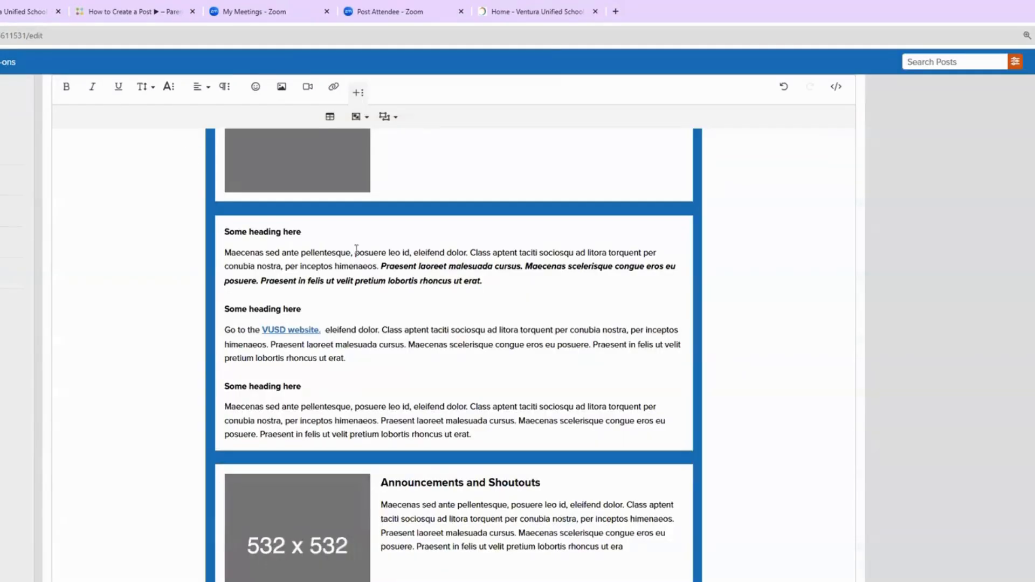
{"action": "scroll", "coordinate": [461, 415], "scroll_direction": "up", "scroll_amount": 12}
{"action": "scroll", "coordinate": [461, 415], "scroll_direction": "down", "scroll_amount": 9}
{"action": "scroll", "coordinate": [461, 415], "scroll_direction": "down", "scroll_amount": 6}
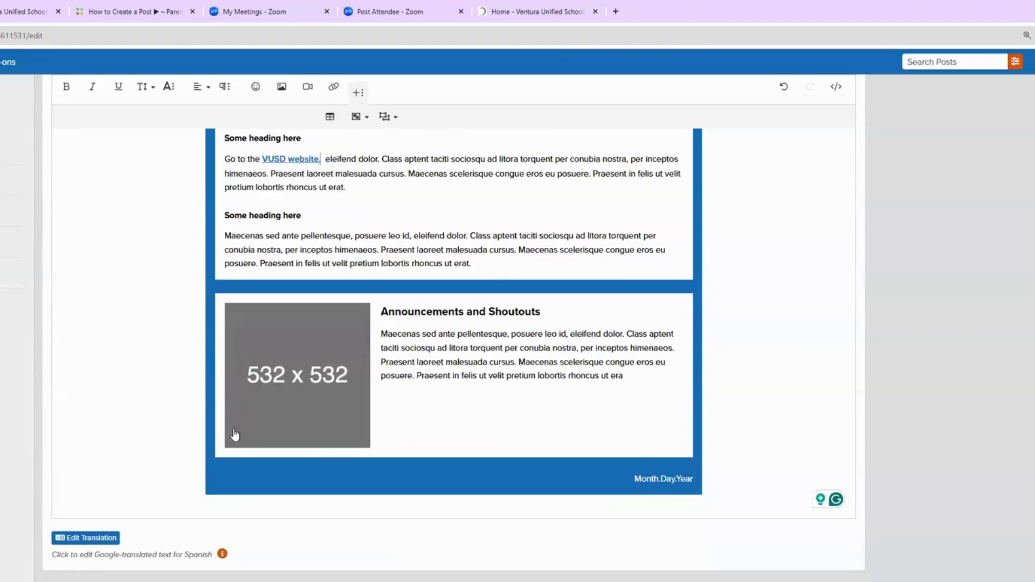
{"action": "left_click", "coordinate": [78, 539]}
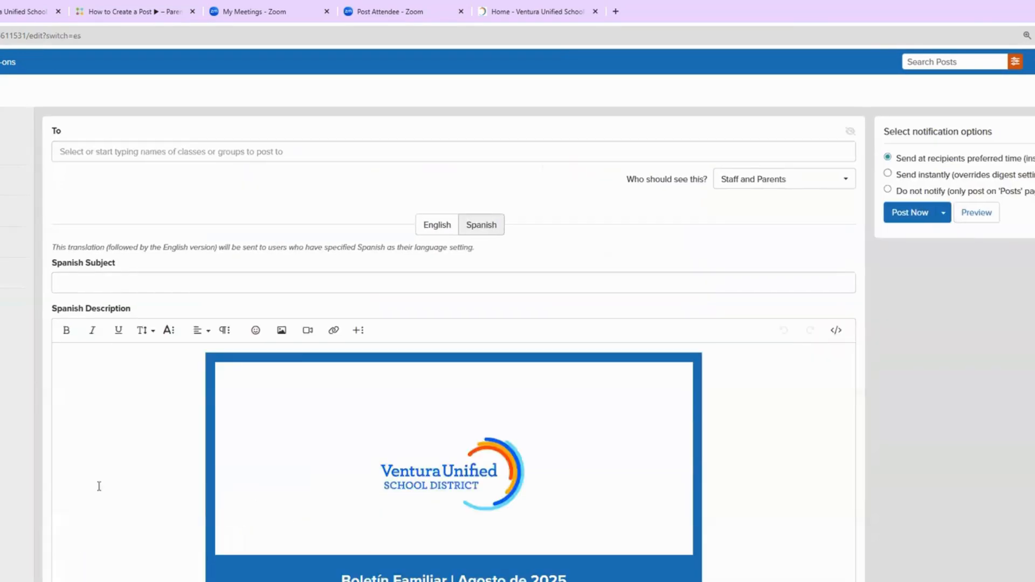
Step: Review the Spanish description with 'Vaya al sitio web de VUSD' and select the filler text after the link
{"action": "scroll", "coordinate": [99, 486], "scroll_direction": "down", "scroll_amount": 2}
{"action": "scroll", "coordinate": [99, 486], "scroll_direction": "down", "scroll_amount": 6}
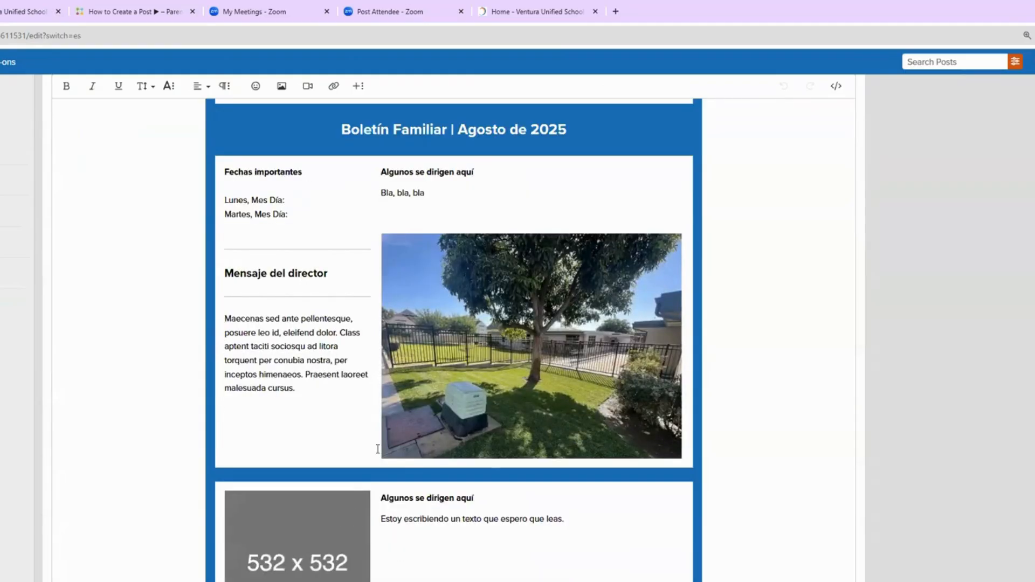
{"action": "scroll", "coordinate": [377, 451], "scroll_direction": "down", "scroll_amount": 5}
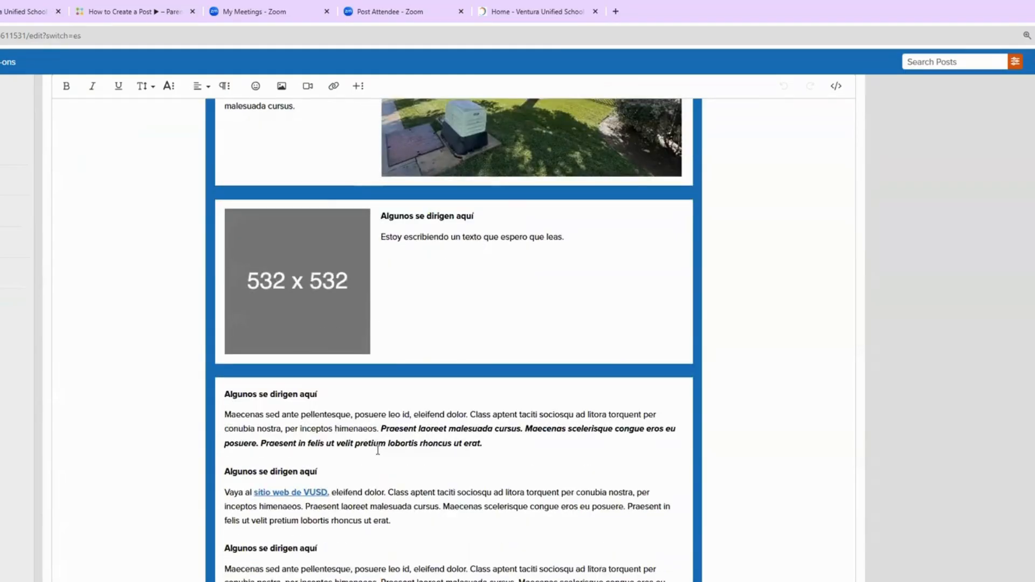
{"action": "scroll", "coordinate": [378, 450], "scroll_direction": "down", "scroll_amount": 6}
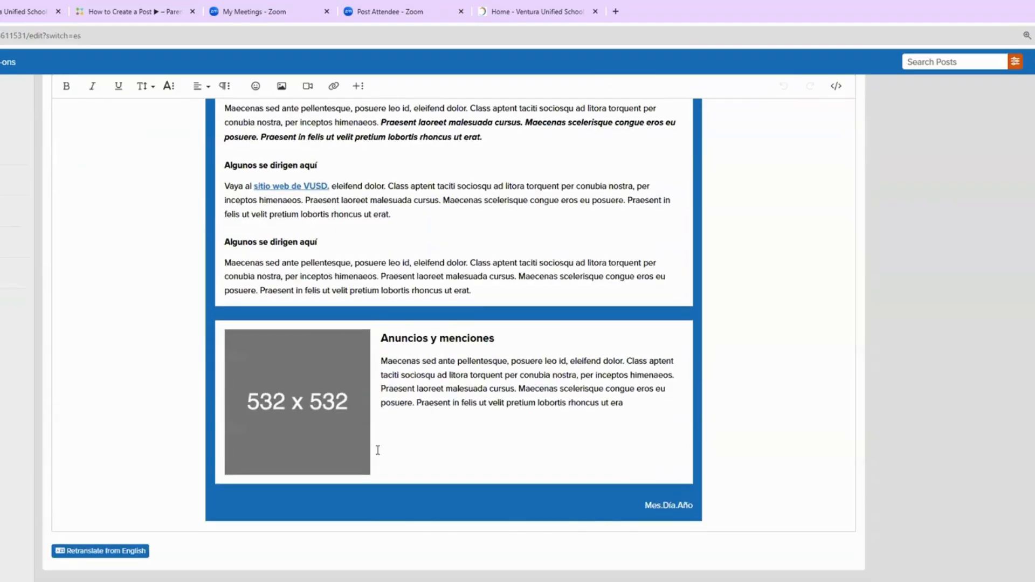
{"action": "scroll", "coordinate": [378, 450], "scroll_direction": "up", "scroll_amount": 4}
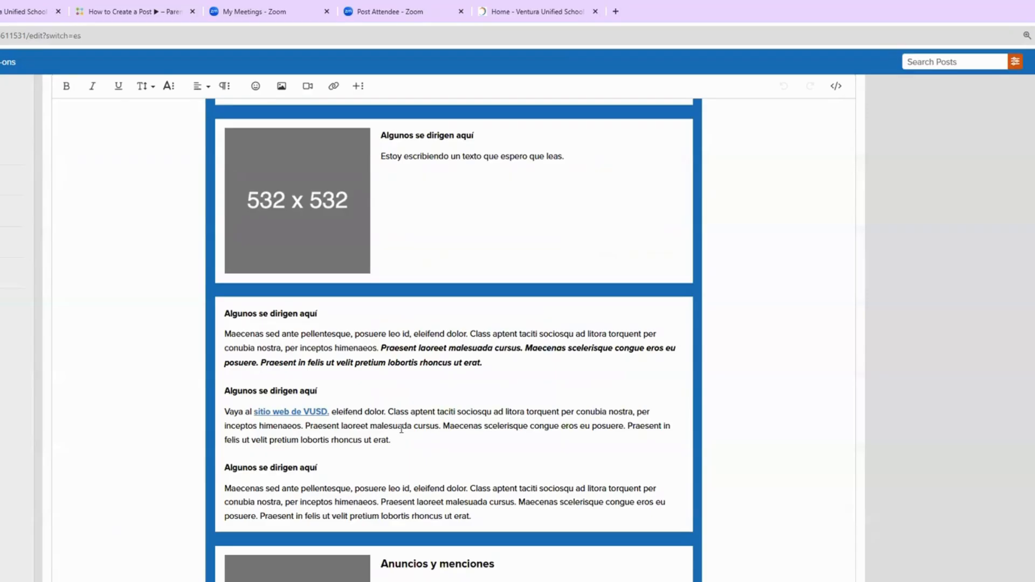
{"action": "left_click_drag", "start_coordinate": [390, 439], "coordinate": [240, 421]}
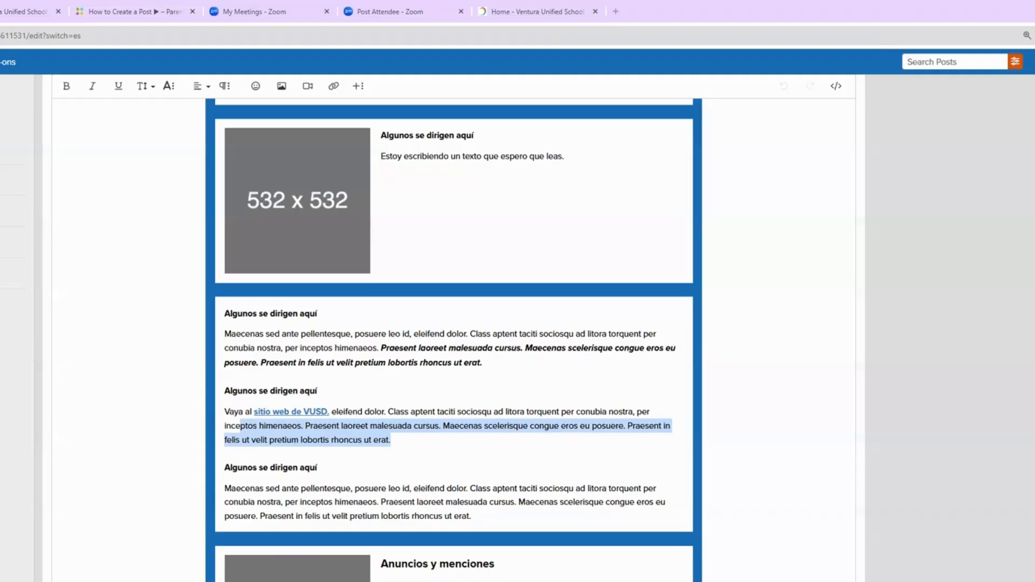
Step: Paste 'Hello this language is spanish' as clean text over the first 'Algunos se dirigen aquí' heading, then go to English
{"action": "left_click_drag", "start_coordinate": [318, 313], "coordinate": [224, 311]}
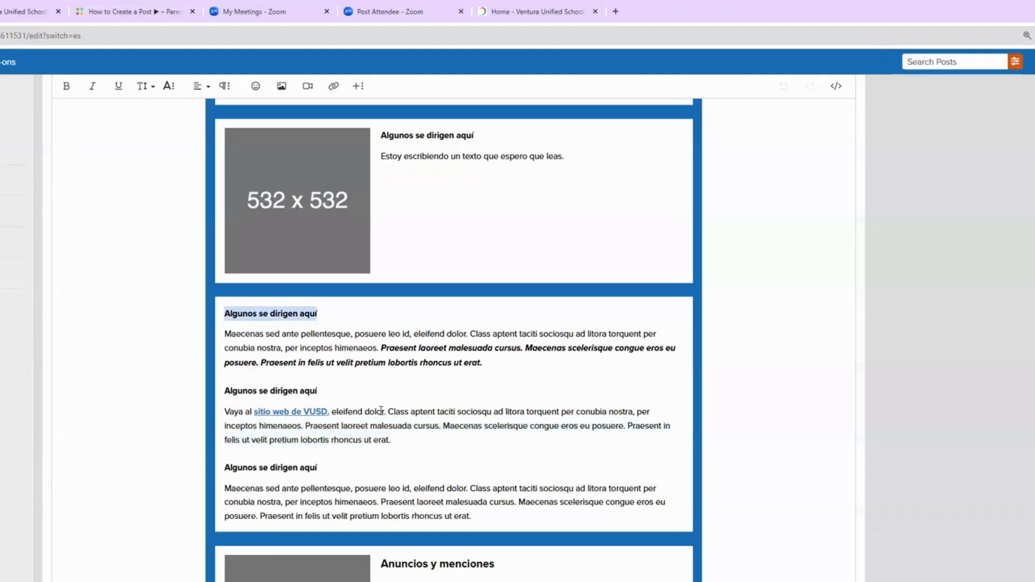
{"action": "key", "text": "ctrl+v"}
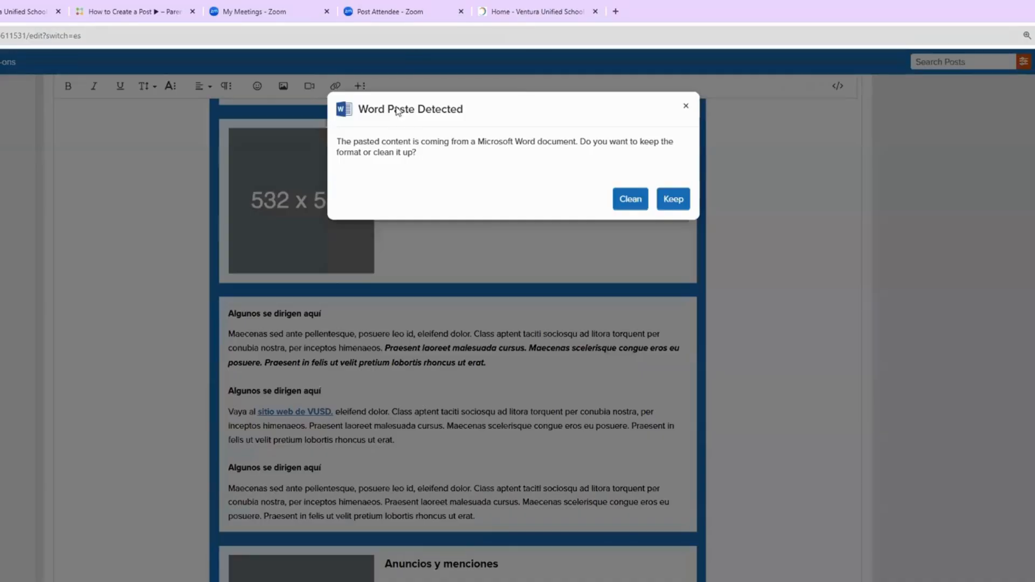
{"action": "left_click", "coordinate": [629, 199]}
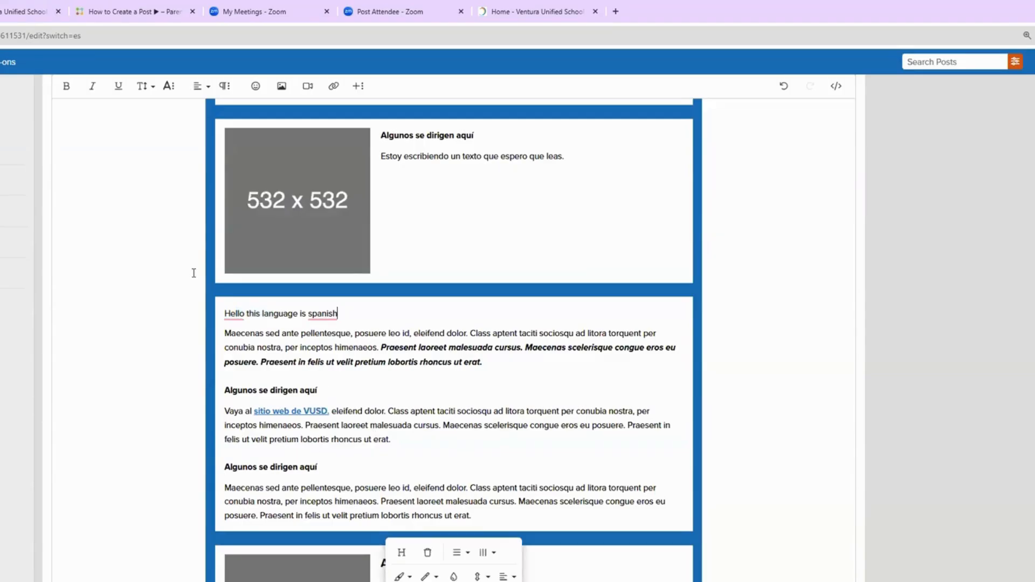
{"action": "scroll", "coordinate": [194, 273], "scroll_direction": "down", "scroll_amount": 2}
{"action": "scroll", "coordinate": [194, 273], "scroll_direction": "down", "scroll_amount": 2}
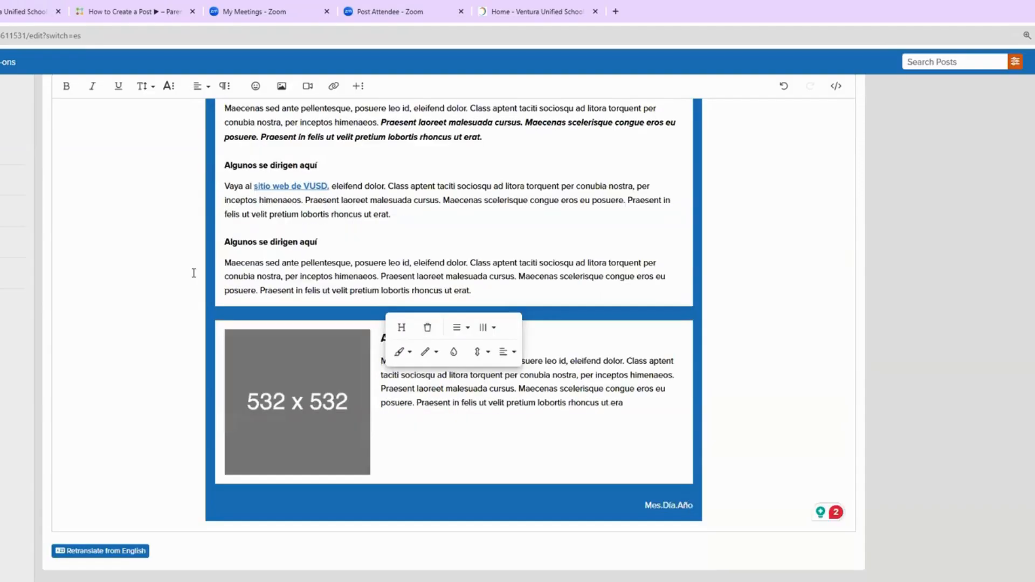
{"action": "scroll", "coordinate": [257, 382], "scroll_direction": "up", "scroll_amount": 15}
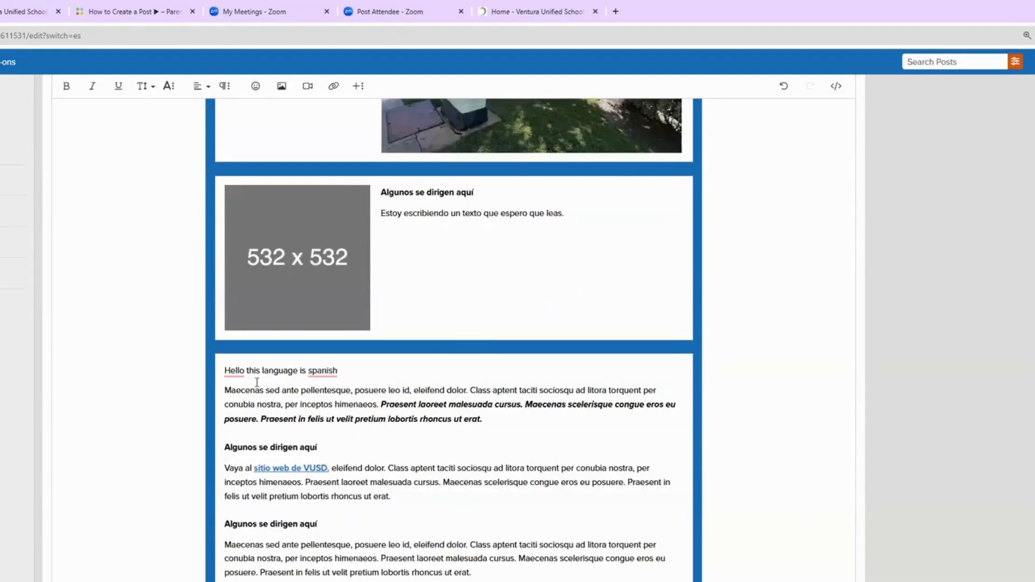
{"action": "scroll", "coordinate": [258, 382], "scroll_direction": "up", "scroll_amount": 5}
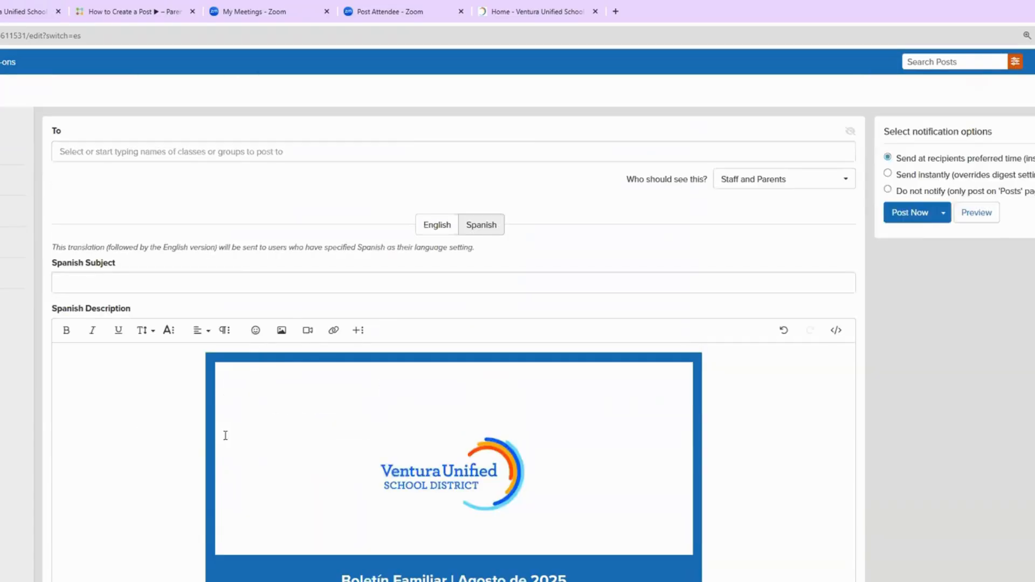
{"action": "left_click", "coordinate": [439, 227]}
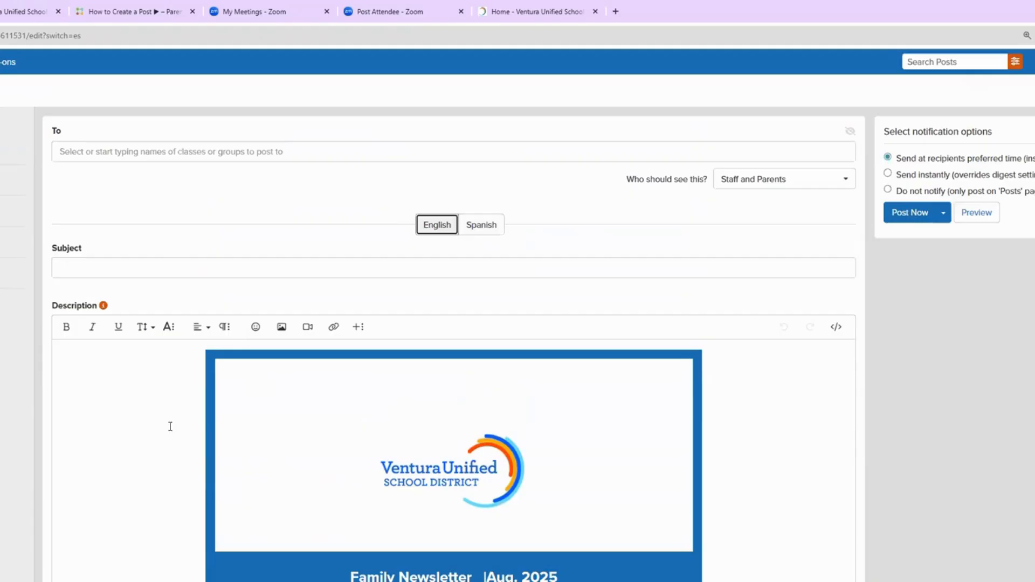
Step: Enter the post subject 'VUSD Connections Newsletter'
{"action": "left_click", "coordinate": [92, 265]}
{"action": "type", "text": "VUSD Connectiosn N"}
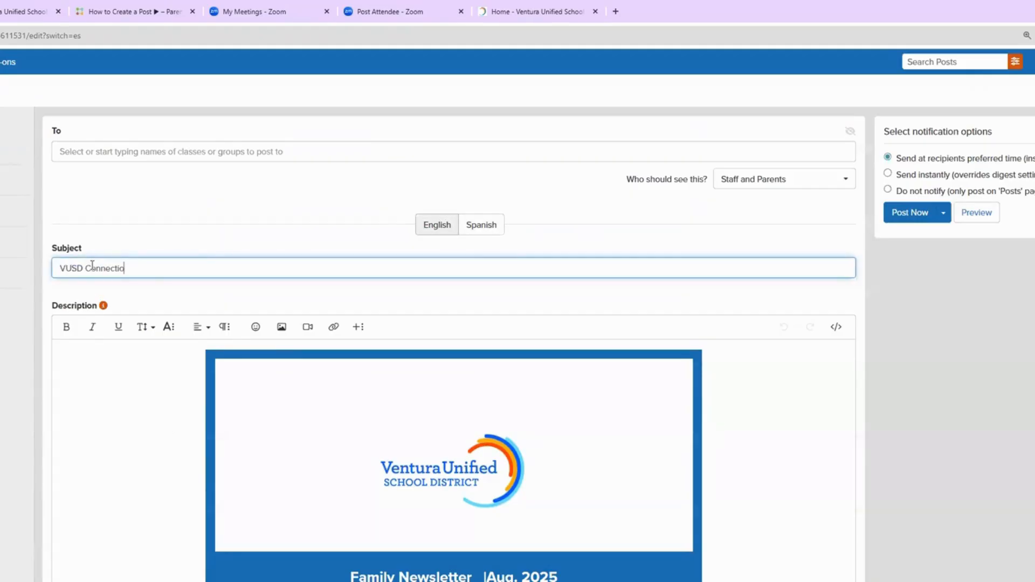
{"action": "key", "text": "BackSpace"}
{"action": "key", "text": "BackSpace"}
{"action": "key", "text": "BackSpace"}
{"action": "key", "text": "BackSpace"}
{"action": "type", "text": "nsn"}
{"action": "key", "text": "BackSpace"}
{"action": "key", "text": "BackSpace"}
{"action": "key", "text": "BackSpace"}
{"action": "type", "text": "s Newsletter"}
Step: Address the post to Ventura Unified School District from the recipient group list
{"action": "left_click", "coordinate": [85, 152]}
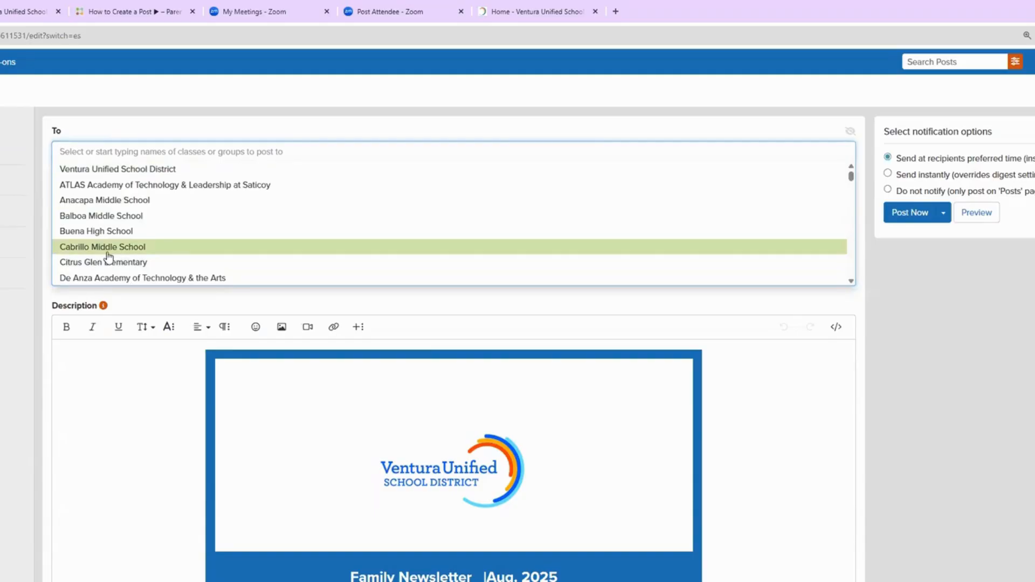
{"action": "left_click", "coordinate": [155, 171]}
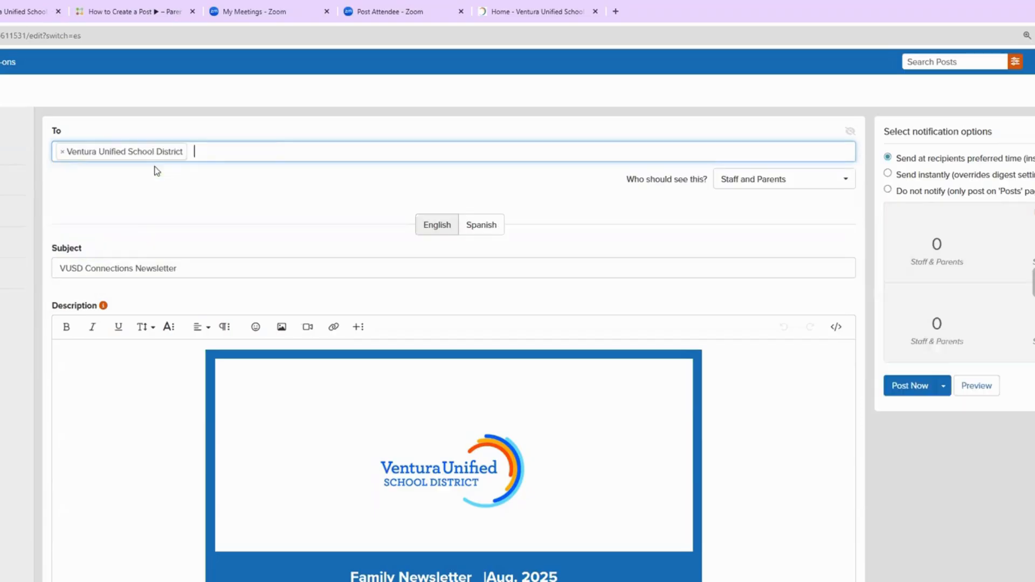
{"action": "left_click", "coordinate": [207, 156]}
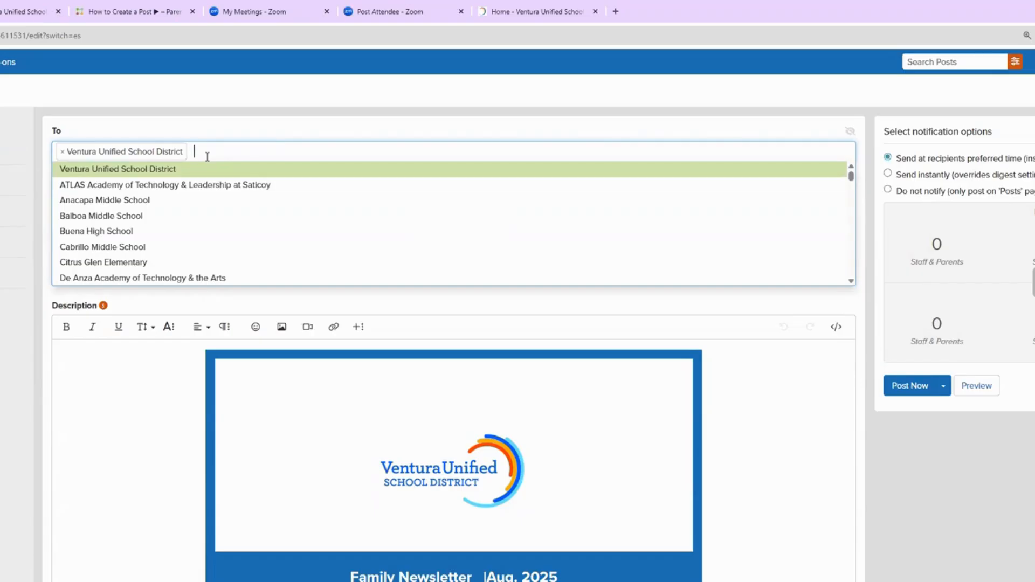
{"action": "scroll", "coordinate": [143, 251], "scroll_direction": "down", "scroll_amount": 5}
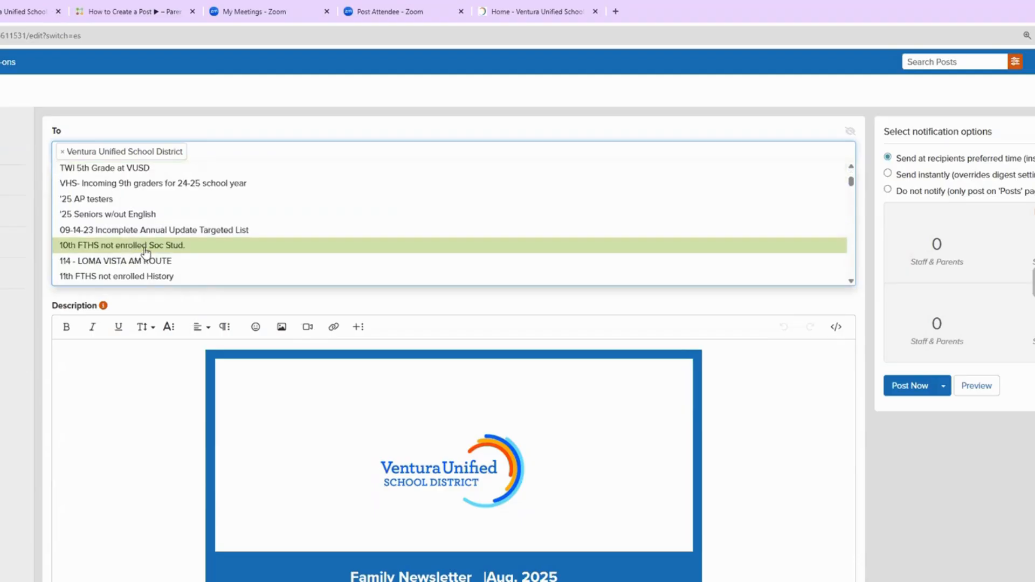
{"action": "scroll", "coordinate": [145, 251], "scroll_direction": "down", "scroll_amount": 5}
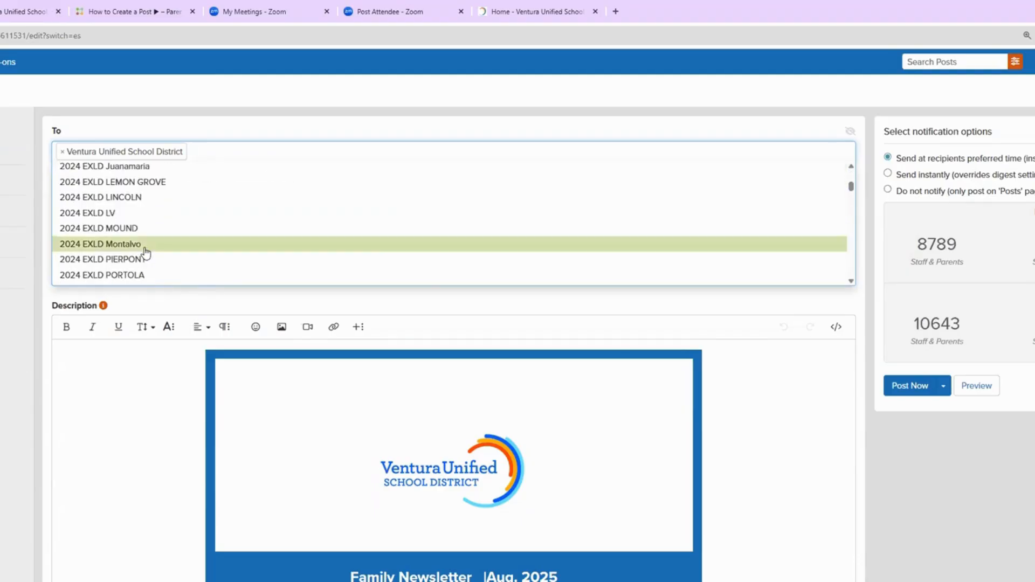
{"action": "scroll", "coordinate": [146, 253], "scroll_direction": "up", "scroll_amount": 3}
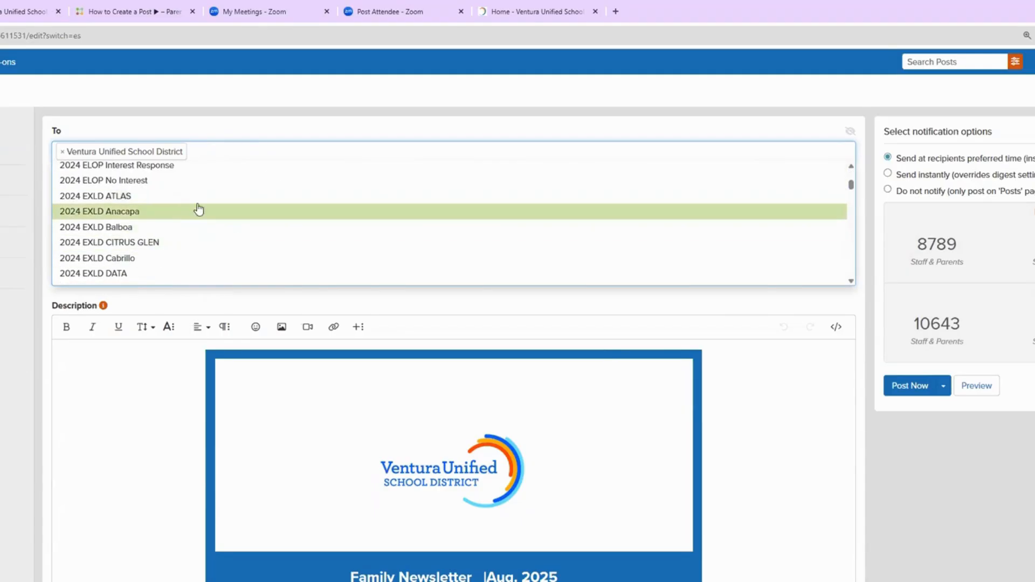
{"action": "scroll", "coordinate": [193, 235], "scroll_direction": "up", "scroll_amount": 3}
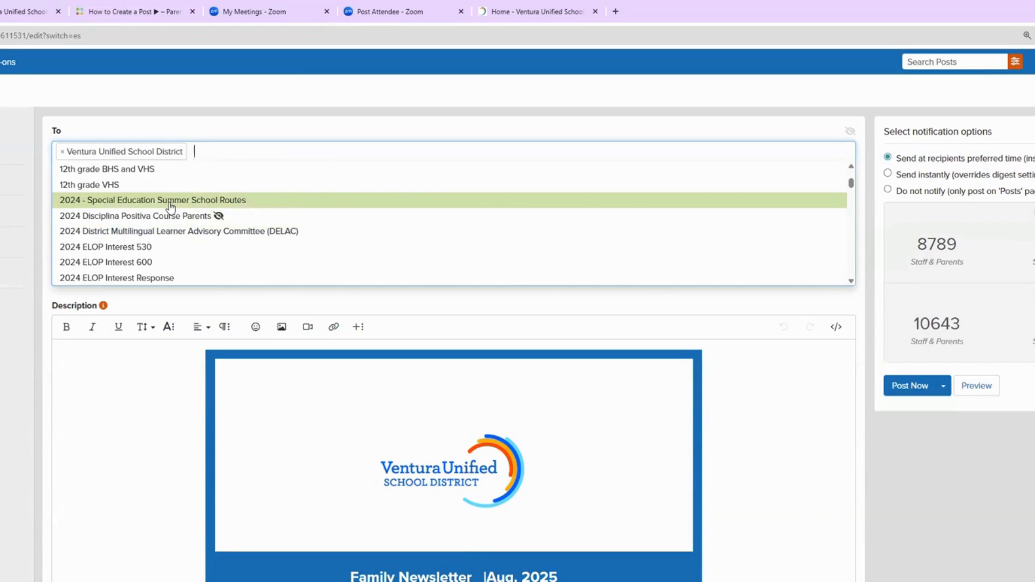
{"action": "left_click", "coordinate": [300, 123]}
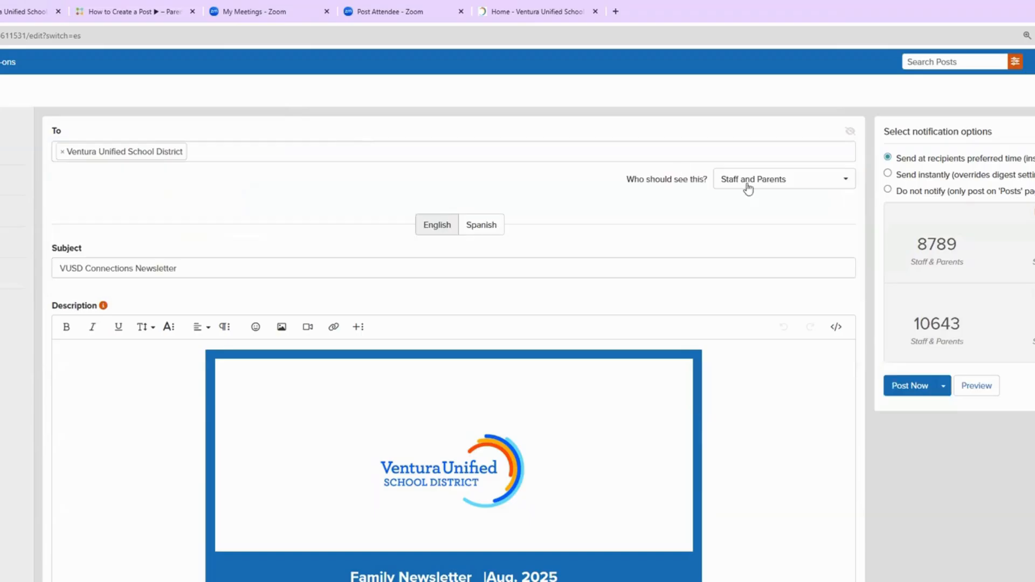
Step: Remove Ventura Unified School District from recipients and switch posting from Post Now to Schedule
{"action": "left_click", "coordinate": [838, 183]}
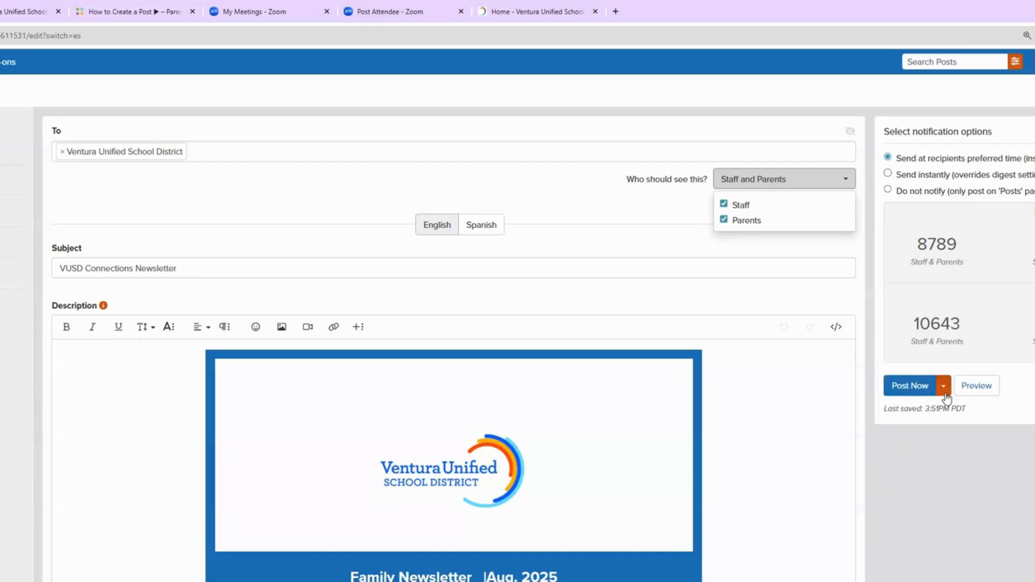
{"action": "left_click", "coordinate": [62, 152]}
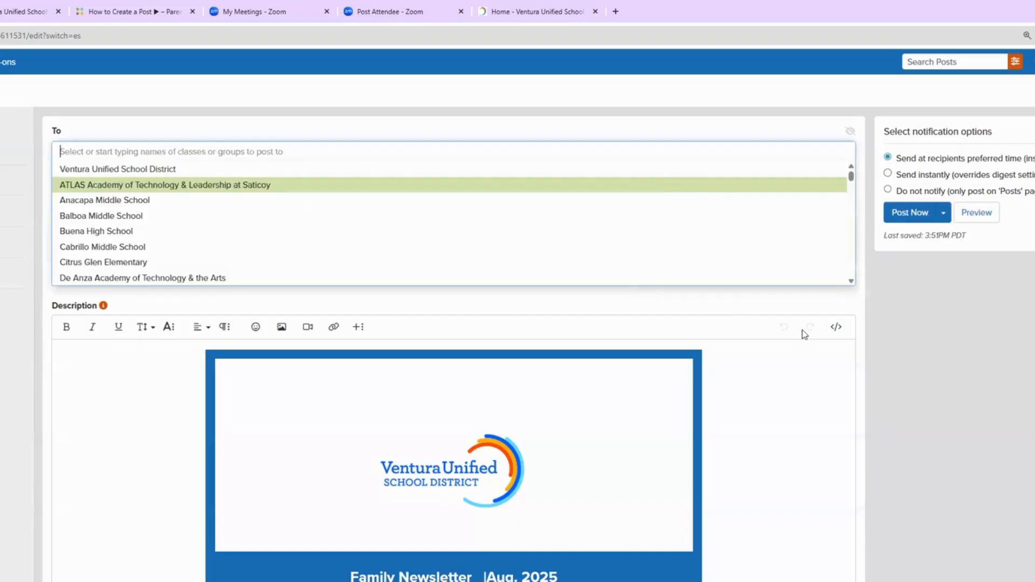
{"action": "left_click", "coordinate": [944, 215]}
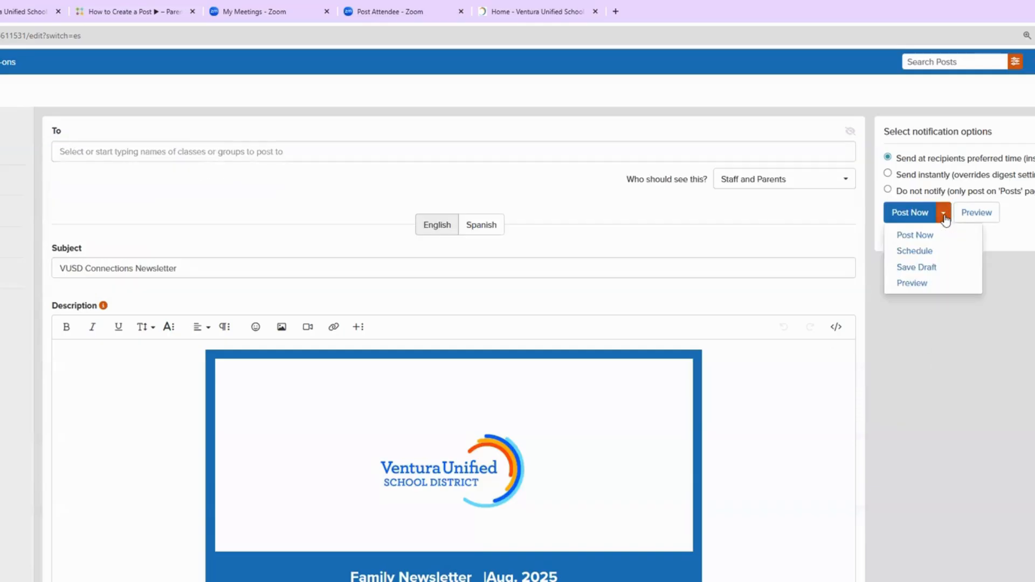
{"action": "left_click", "coordinate": [928, 252]}
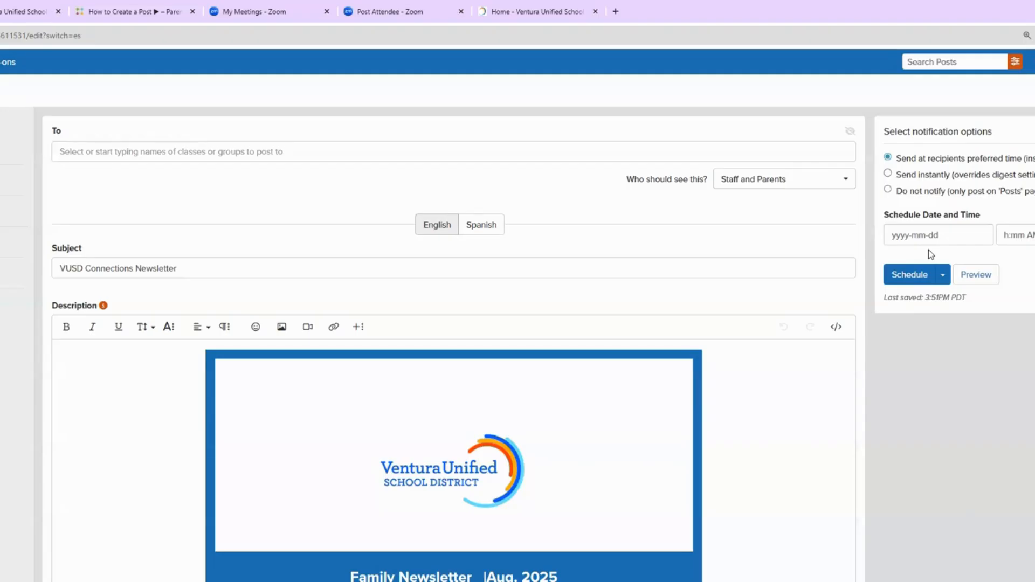
Step: Choose Schedule from the posting options and confirm it in the Publish Post dialog
{"action": "left_click", "coordinate": [941, 277]}
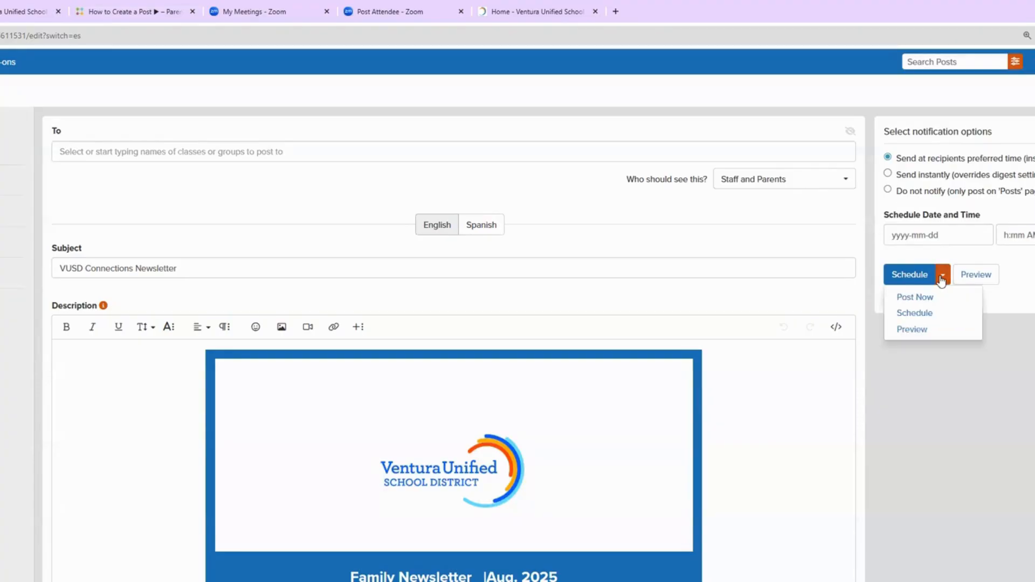
{"action": "left_click", "coordinate": [932, 314]}
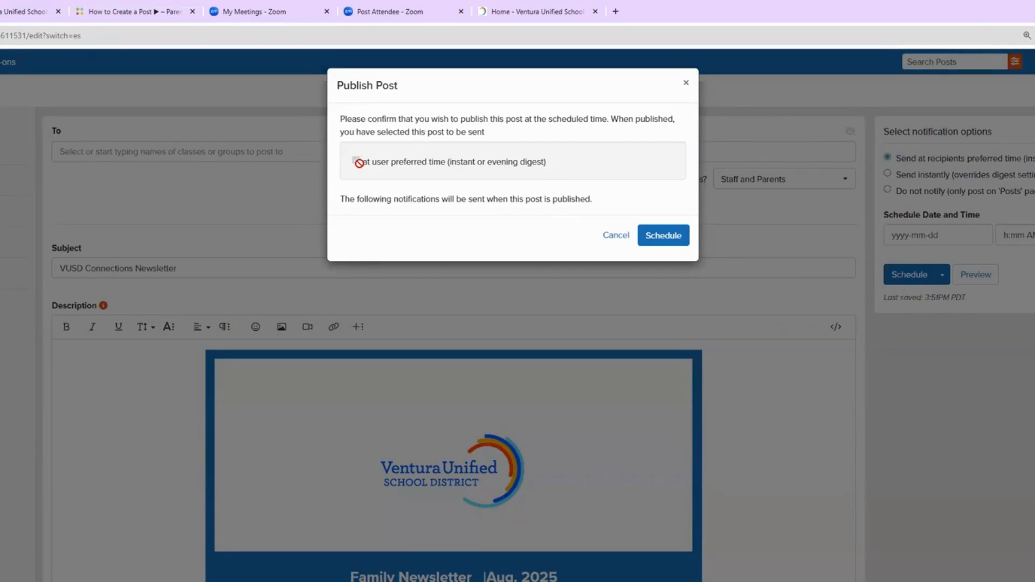
{"action": "left_click", "coordinate": [654, 235]}
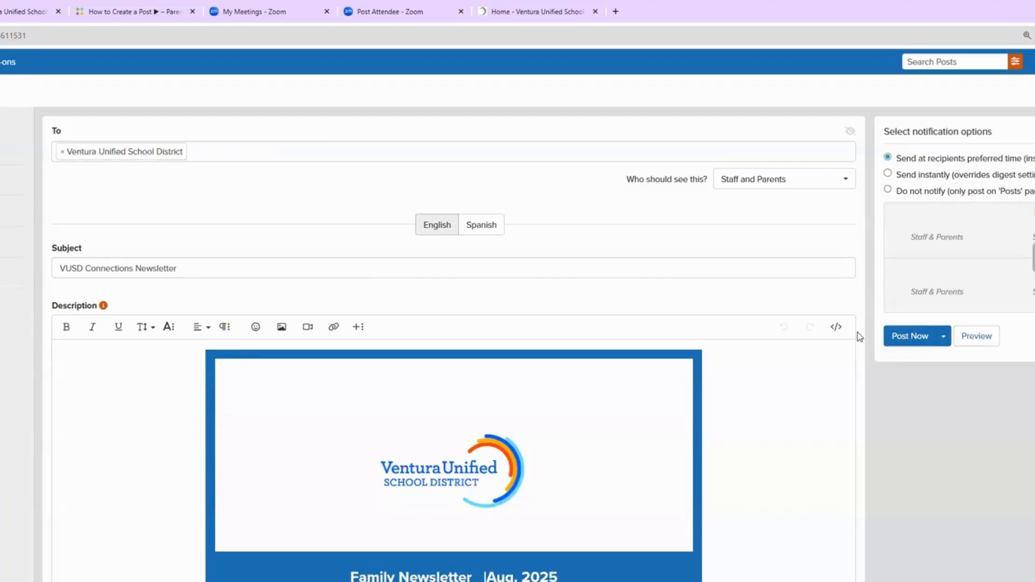
Step: Clear Ventura Unified School District from recipients and switch the post to scheduled delivery
{"action": "left_click", "coordinate": [61, 153]}
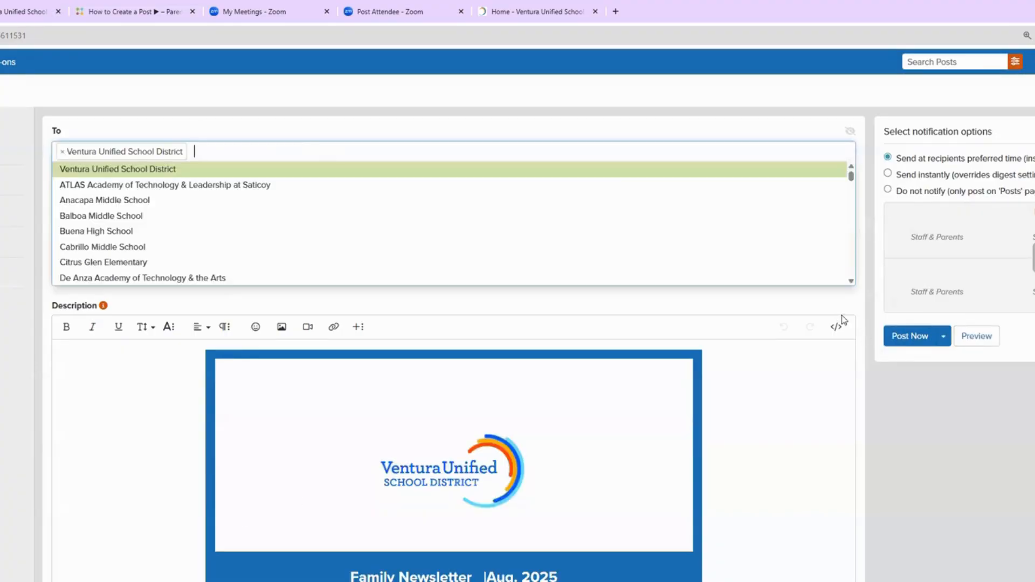
{"action": "left_click", "coordinate": [943, 333]}
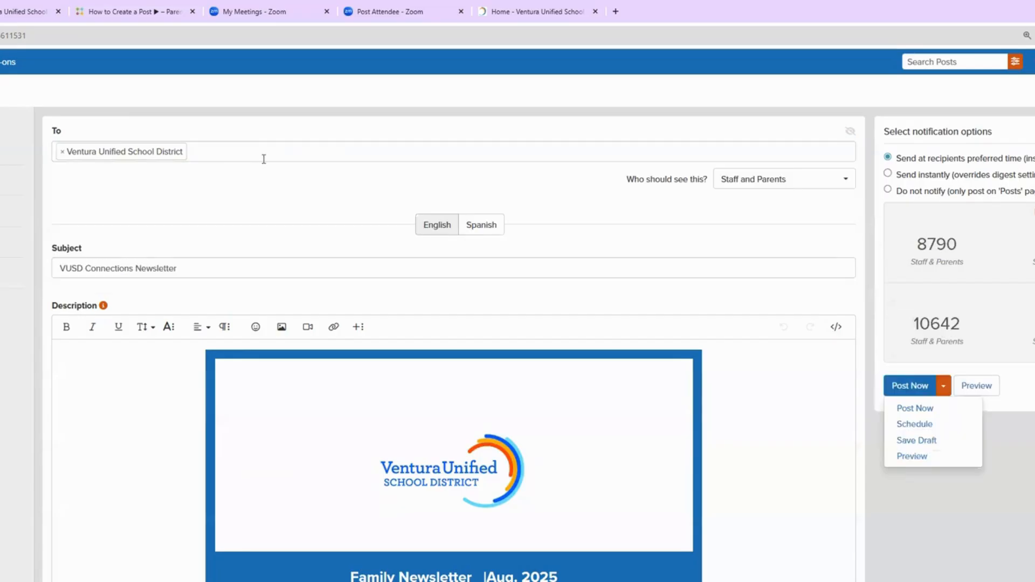
{"action": "left_click", "coordinate": [62, 153]}
{"action": "left_click", "coordinate": [942, 213]}
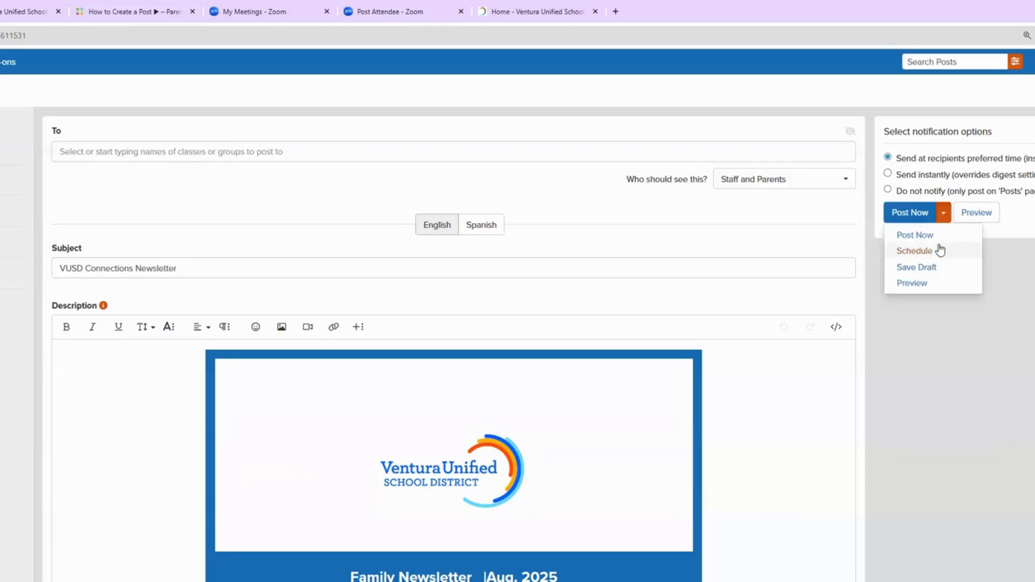
{"action": "left_click", "coordinate": [940, 251]}
Step: Schedule the post for the 19th at 09:00, then leave for the post's edit form
{"action": "left_click", "coordinate": [911, 234]}
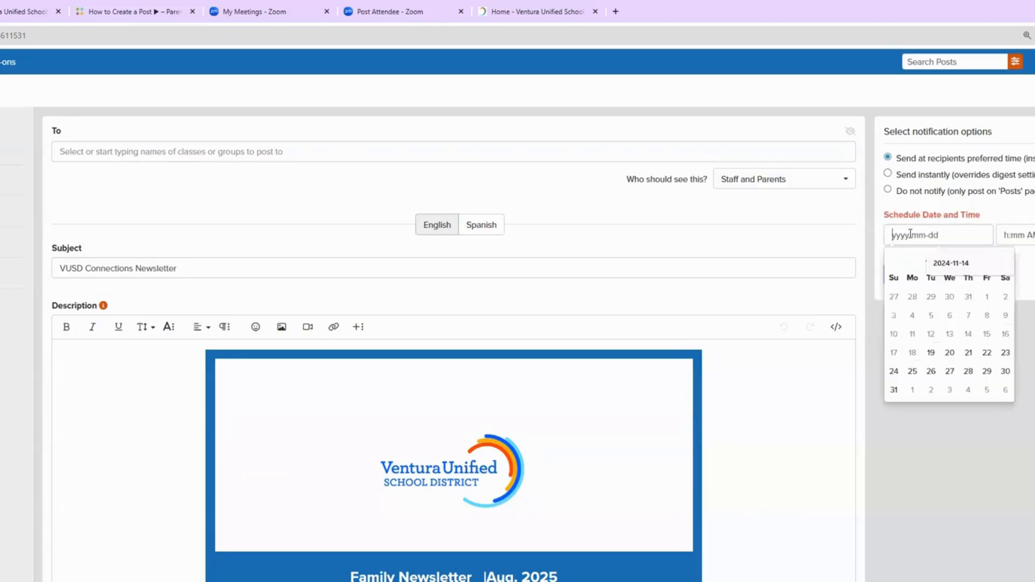
{"action": "left_click", "coordinate": [930, 353]}
{"action": "left_click", "coordinate": [1019, 235]}
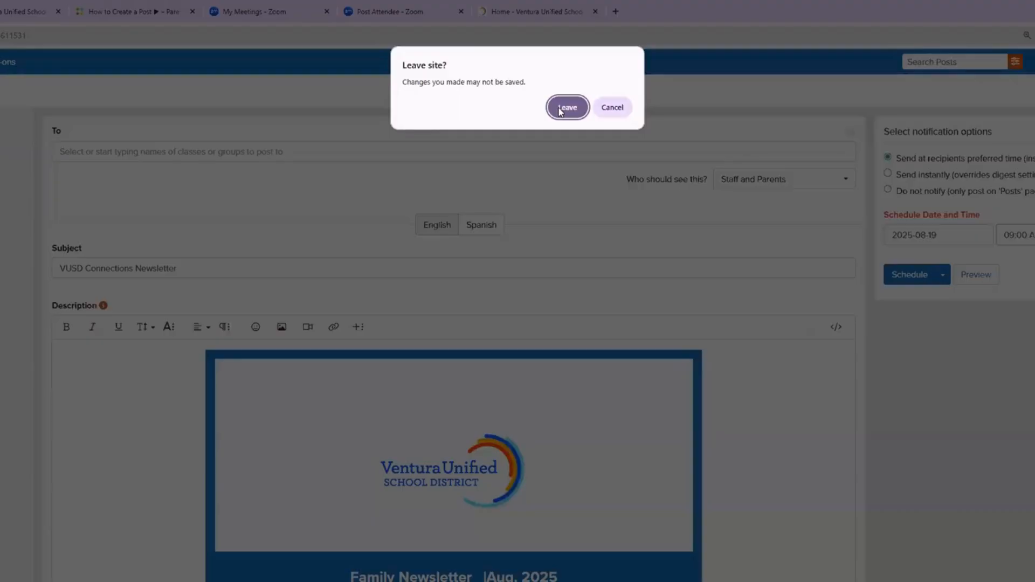
{"action": "left_click", "coordinate": [561, 107]}
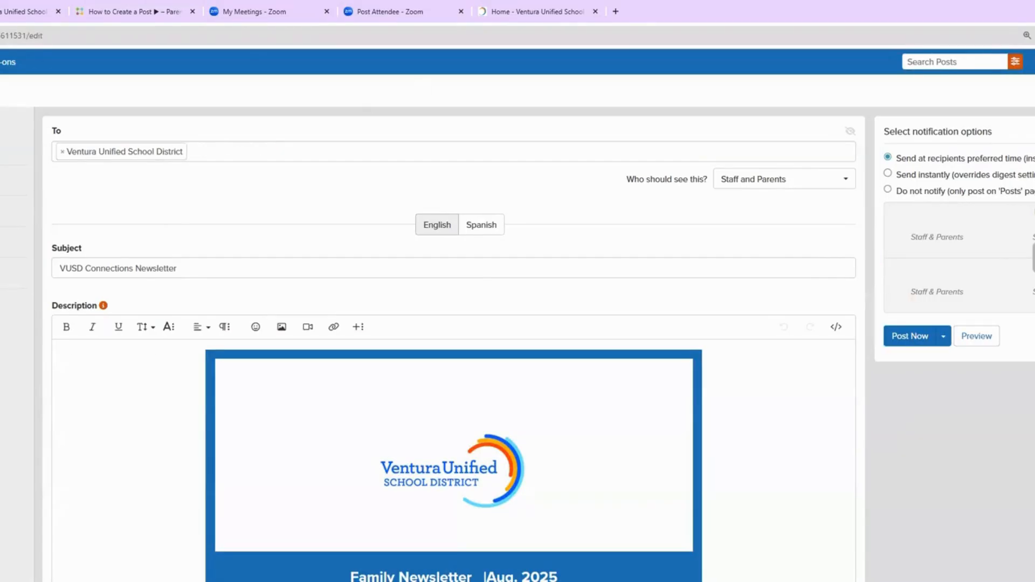
Step: Delete the VUSD Connections Newsletter draft and start a new post from the district feed
{"action": "left_click", "coordinate": [976, 335]}
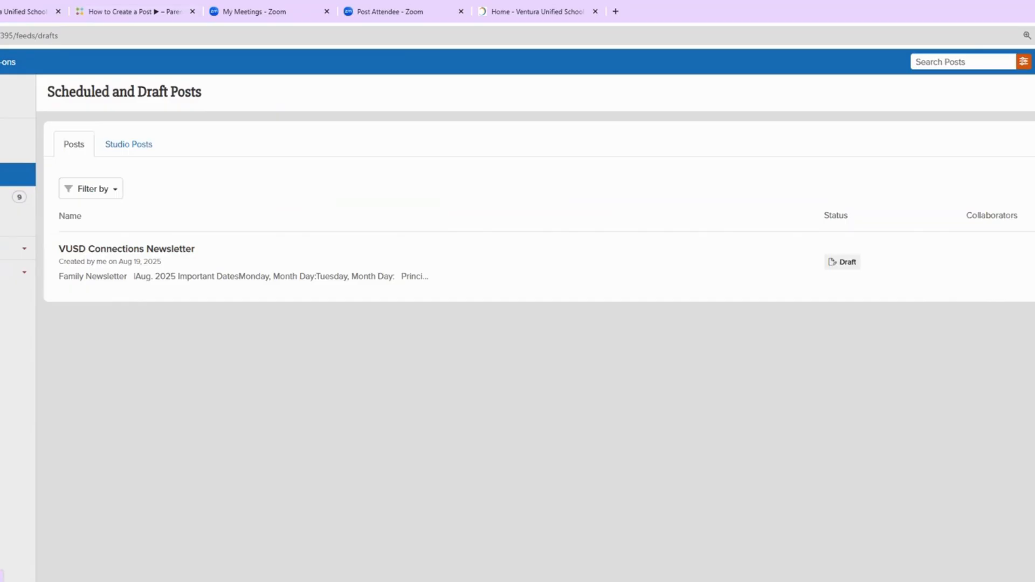
{"action": "left_click", "coordinate": [1033, 261]}
{"action": "left_click", "coordinate": [642, 153]}
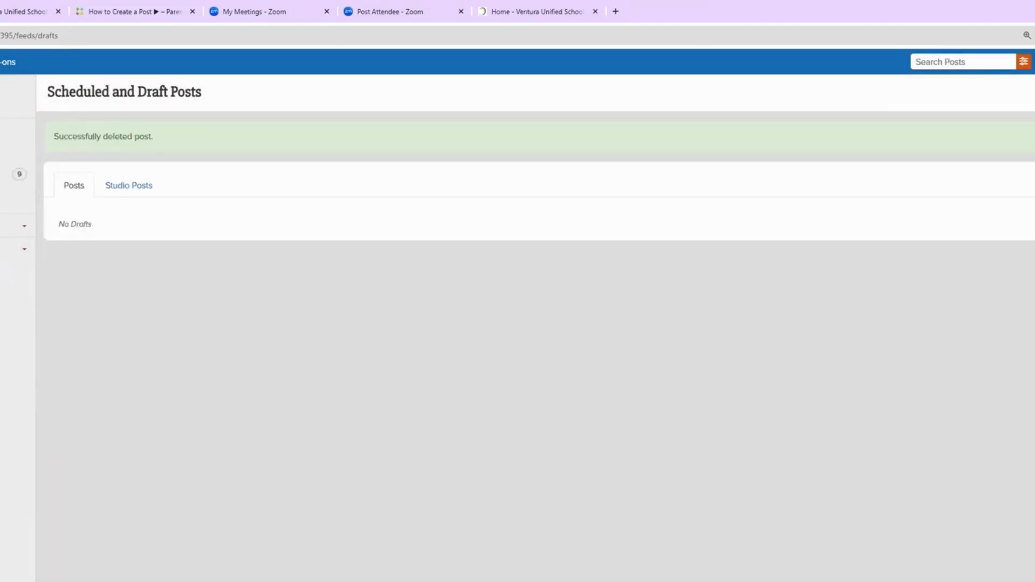
{"action": "left_click", "coordinate": [4, 152]}
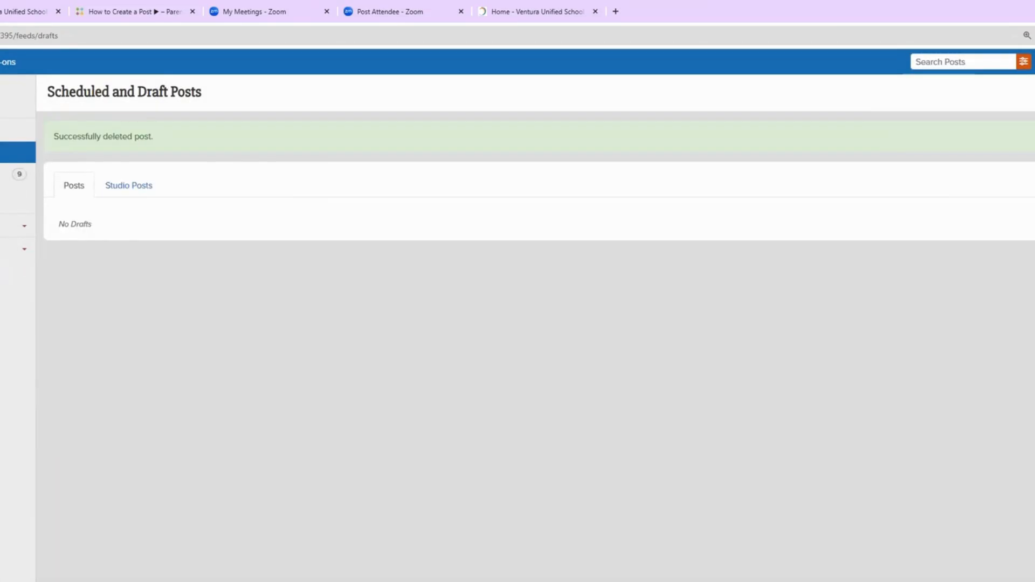
{"action": "left_click", "coordinate": [816, 151]}
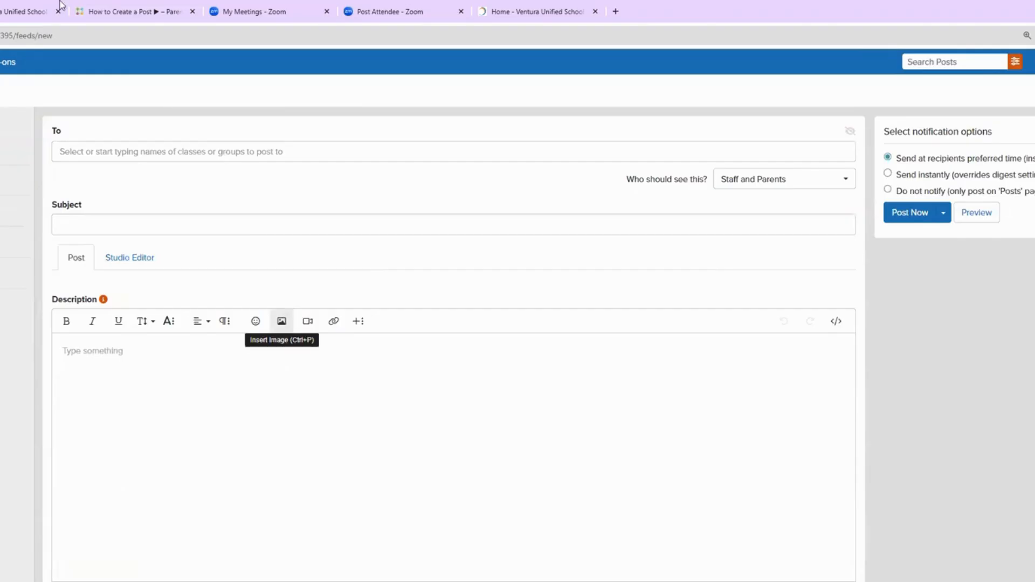
Step: Go to the district website's Communications page and scroll to its newsletter list
{"action": "left_click", "coordinate": [23, 10]}
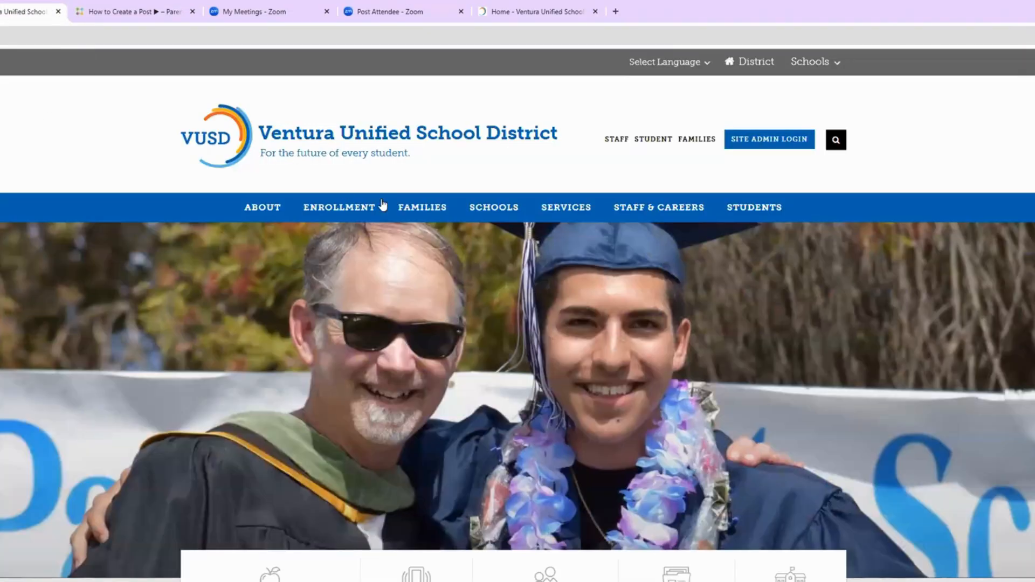
{"action": "left_click", "coordinate": [266, 375]}
{"action": "scroll", "coordinate": [373, 349], "scroll_direction": "down", "scroll_amount": 5}
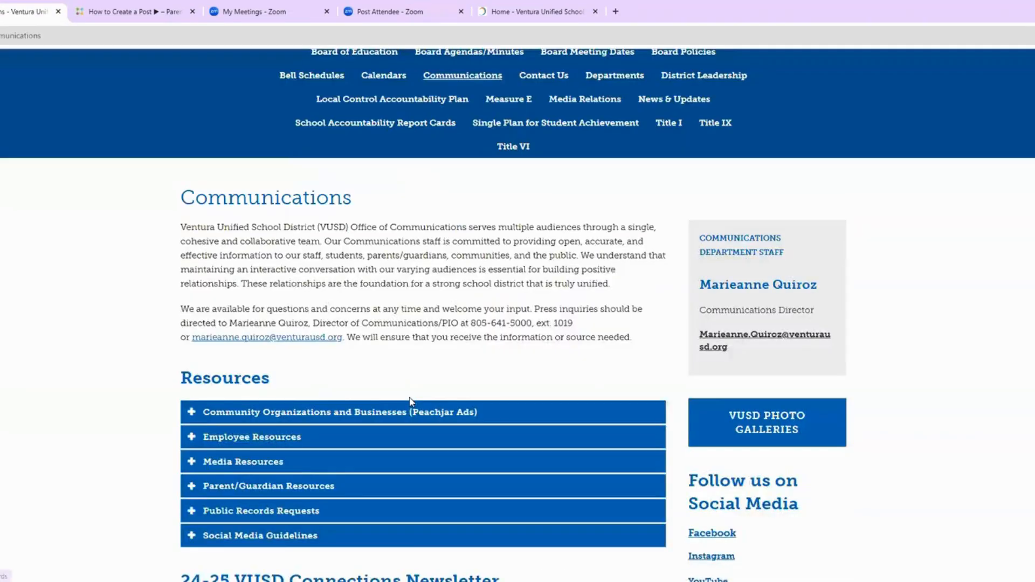
{"action": "scroll", "coordinate": [410, 404], "scroll_direction": "down", "scroll_amount": 5}
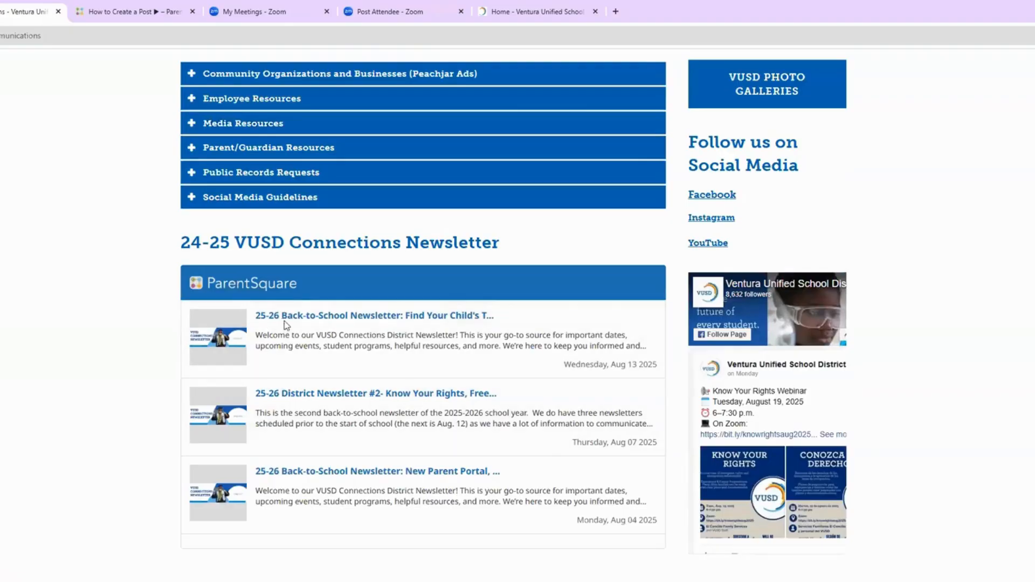
Step: Read through the published 25-26 back-to-school newsletter, then close it and return to New Post
{"action": "left_click", "coordinate": [285, 319]}
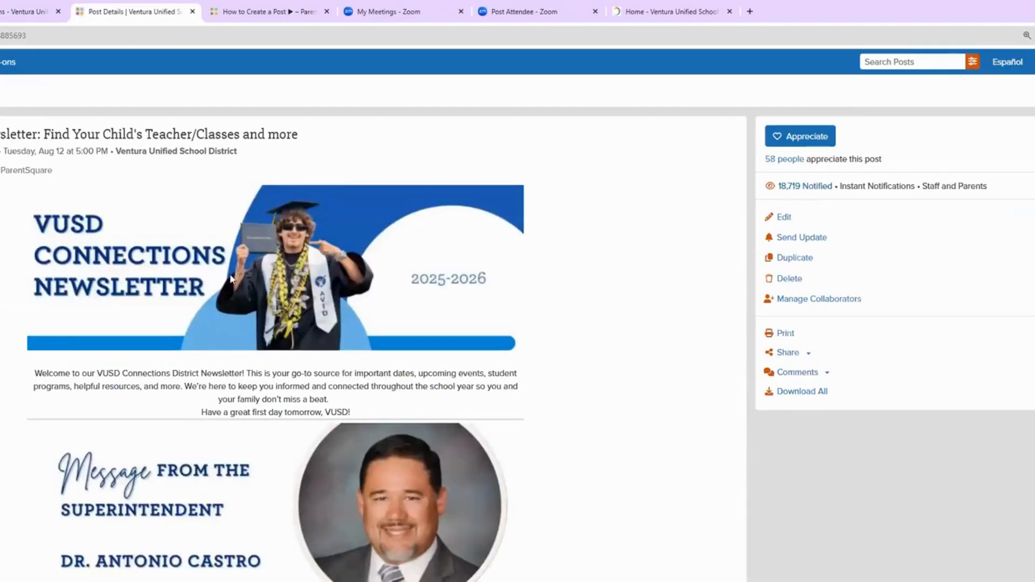
{"action": "scroll", "coordinate": [233, 280], "scroll_direction": "down", "scroll_amount": 3}
{"action": "scroll", "coordinate": [206, 318], "scroll_direction": "down", "scroll_amount": 7}
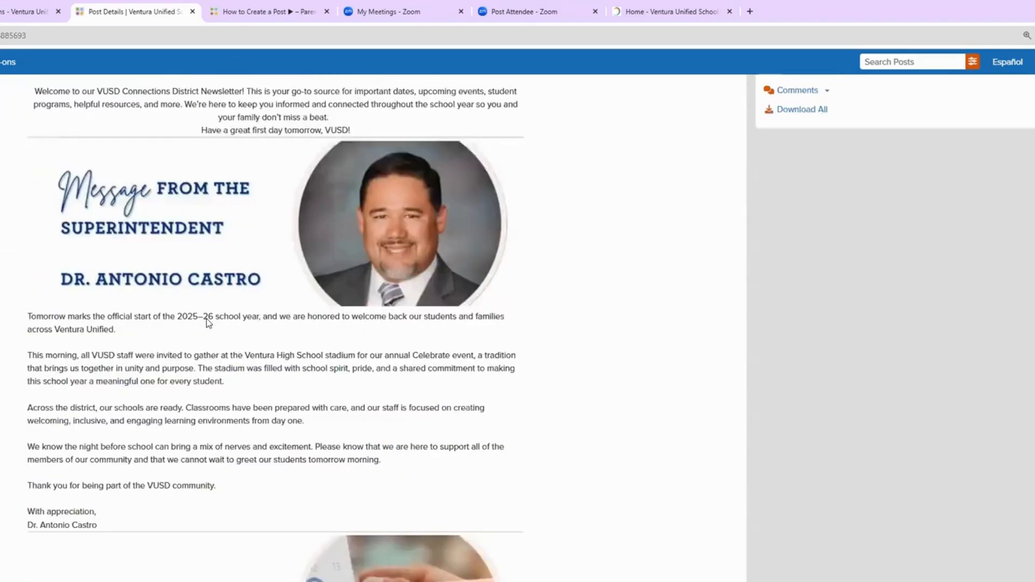
{"action": "scroll", "coordinate": [99, 340], "scroll_direction": "down", "scroll_amount": 1}
{"action": "scroll", "coordinate": [148, 338], "scroll_direction": "down", "scroll_amount": 8}
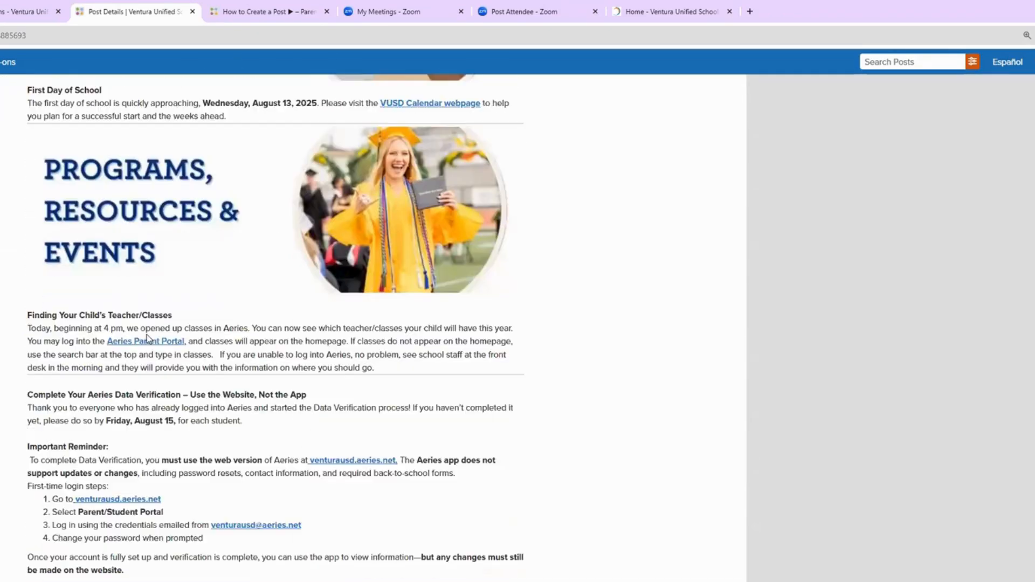
{"action": "scroll", "coordinate": [148, 339], "scroll_direction": "down", "scroll_amount": 13}
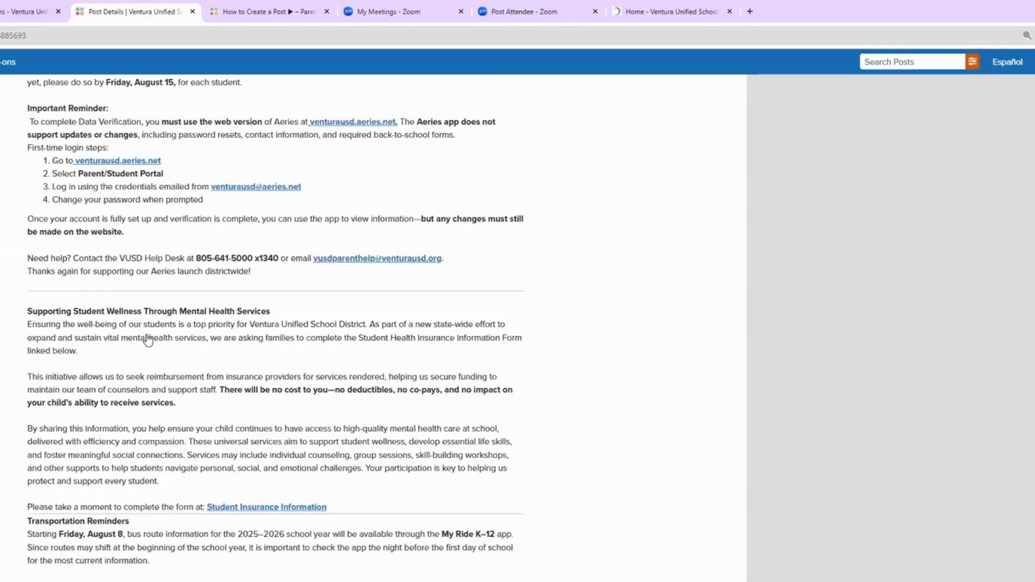
{"action": "scroll", "coordinate": [148, 338], "scroll_direction": "down", "scroll_amount": 4}
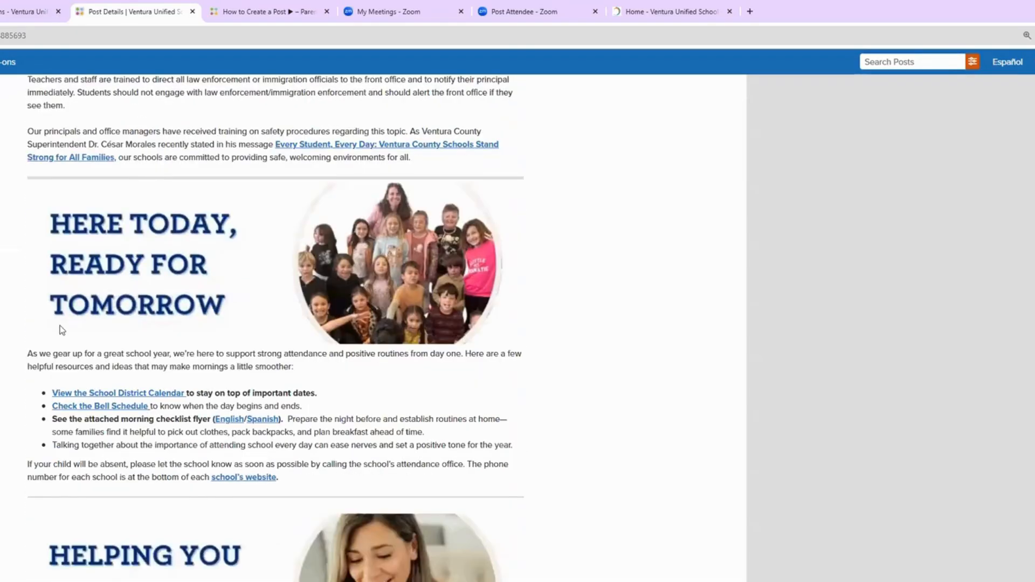
{"action": "scroll", "coordinate": [123, 359], "scroll_direction": "down", "scroll_amount": 3}
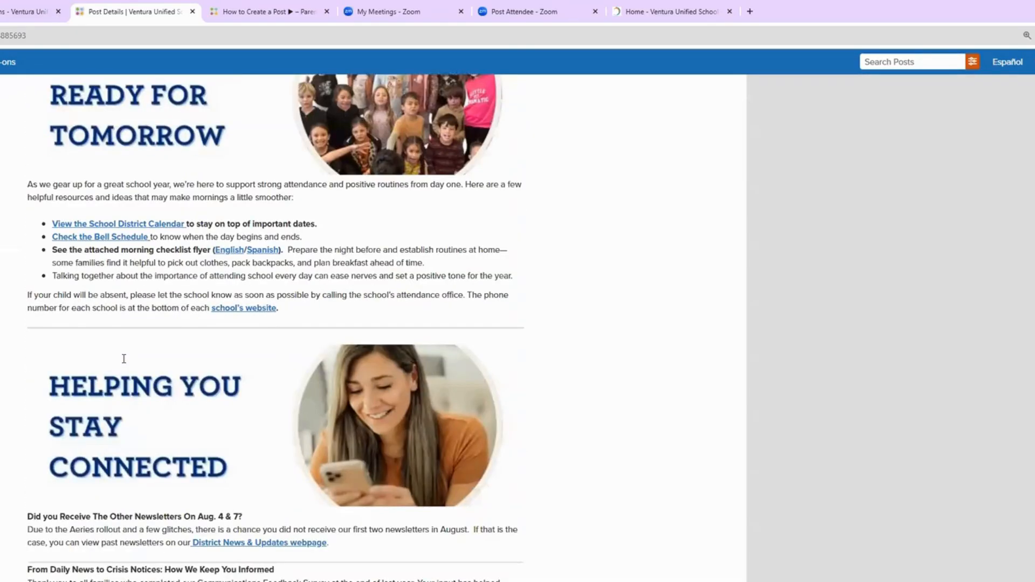
{"action": "scroll", "coordinate": [124, 358], "scroll_direction": "down", "scroll_amount": 10}
{"action": "scroll", "coordinate": [123, 359], "scroll_direction": "down", "scroll_amount": 2}
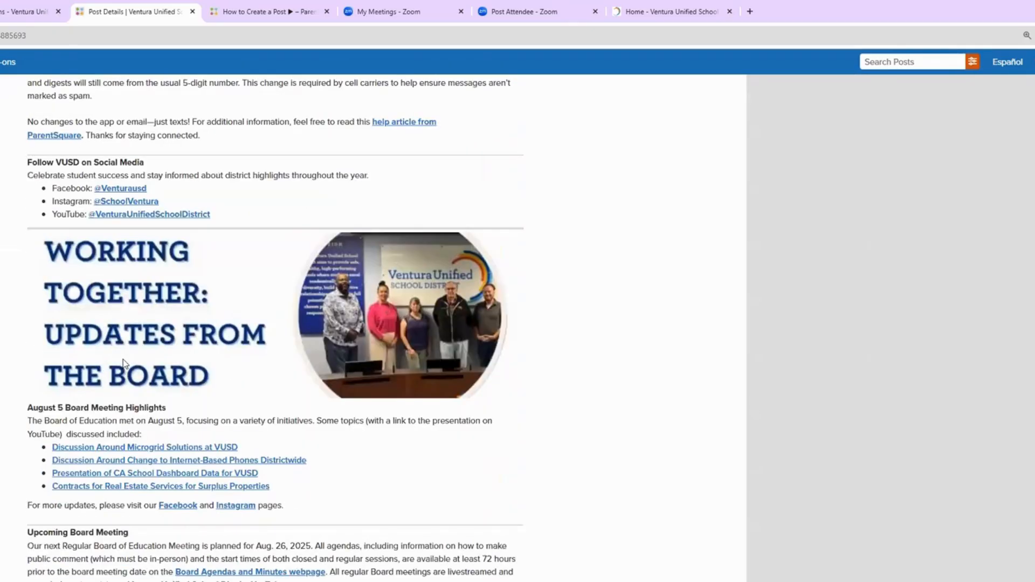
{"action": "left_click", "coordinate": [193, 12]}
{"action": "left_click", "coordinate": [2, 11]}
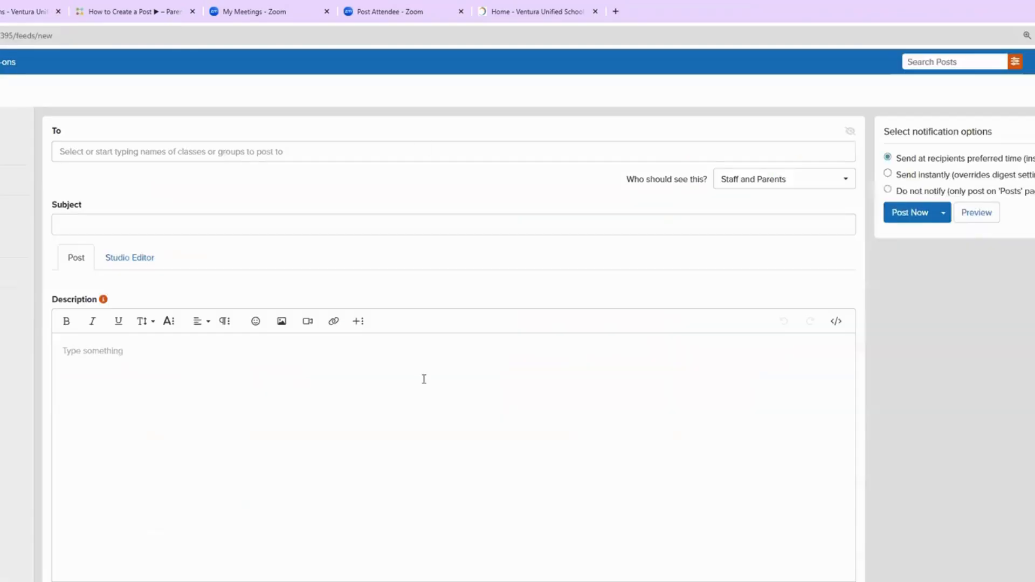
Step: Insert the masthead JPG from the newsletter's Headers folder and enlarge it to about 539 px wide
{"action": "left_click", "coordinate": [281, 322]}
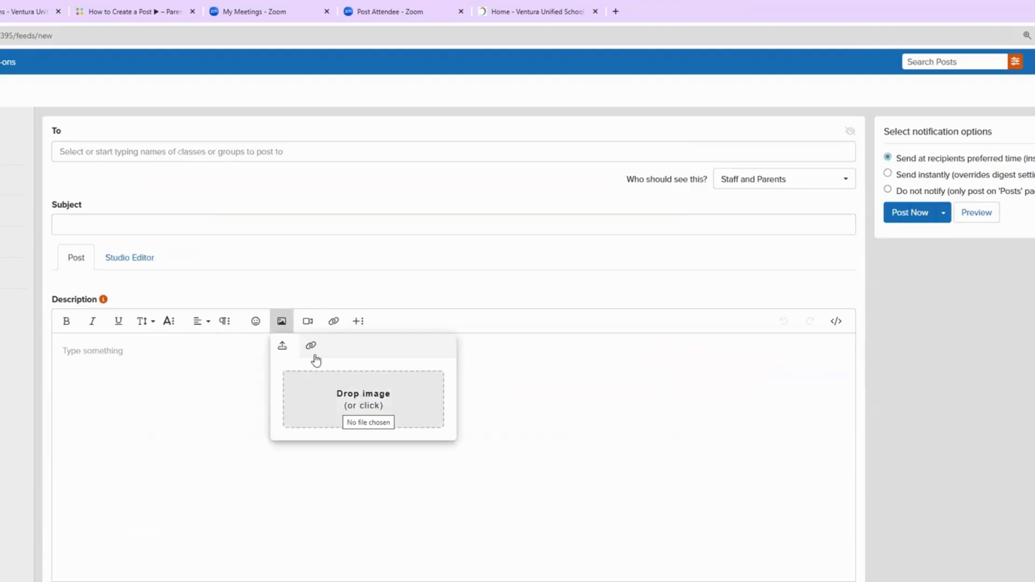
{"action": "left_click", "coordinate": [354, 396]}
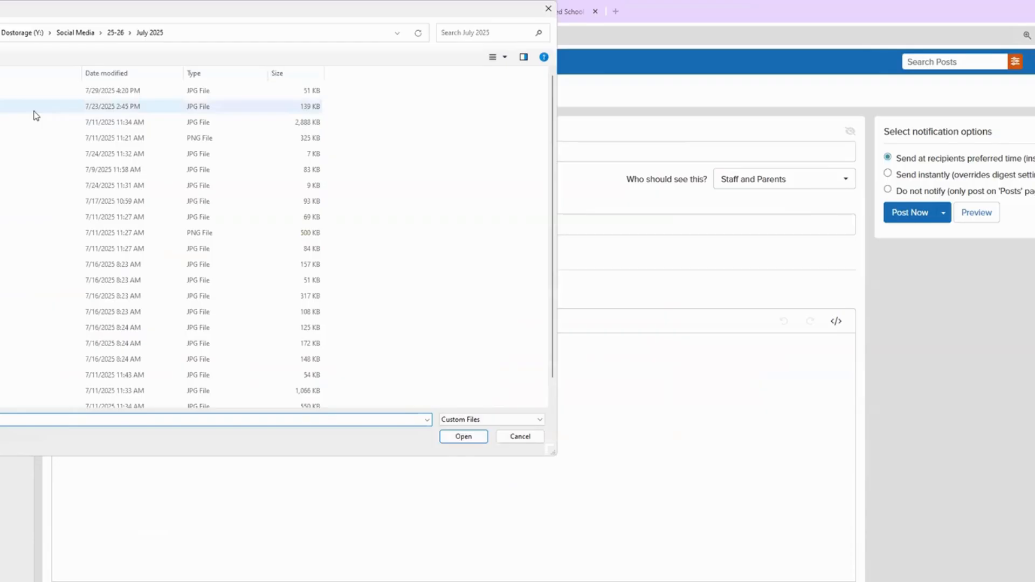
{"action": "left_click", "coordinate": [1, 233]}
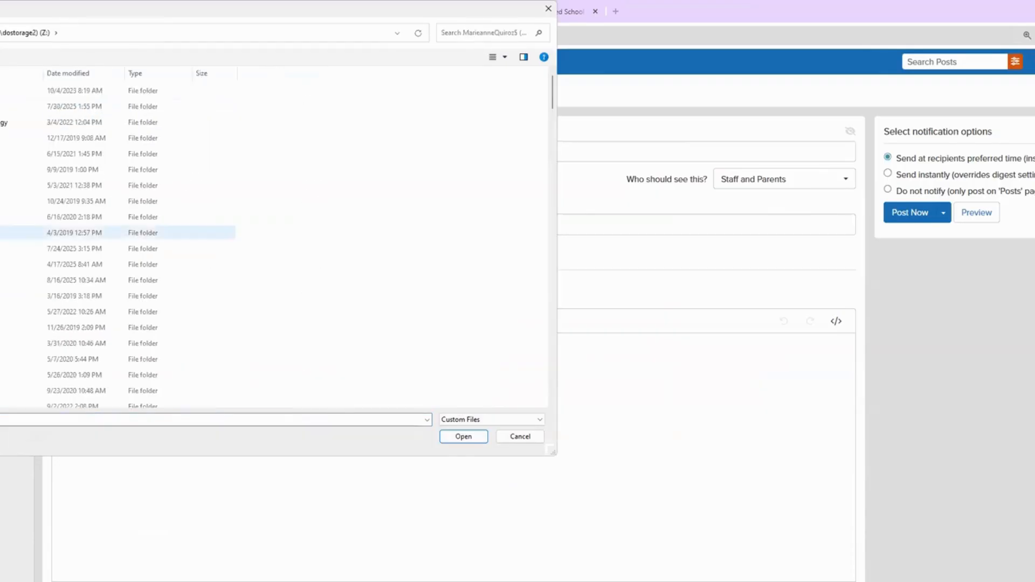
{"action": "scroll", "coordinate": [5, 337], "scroll_direction": "down", "scroll_amount": 7}
{"action": "scroll", "coordinate": [5, 337], "scroll_direction": "down", "scroll_amount": 5}
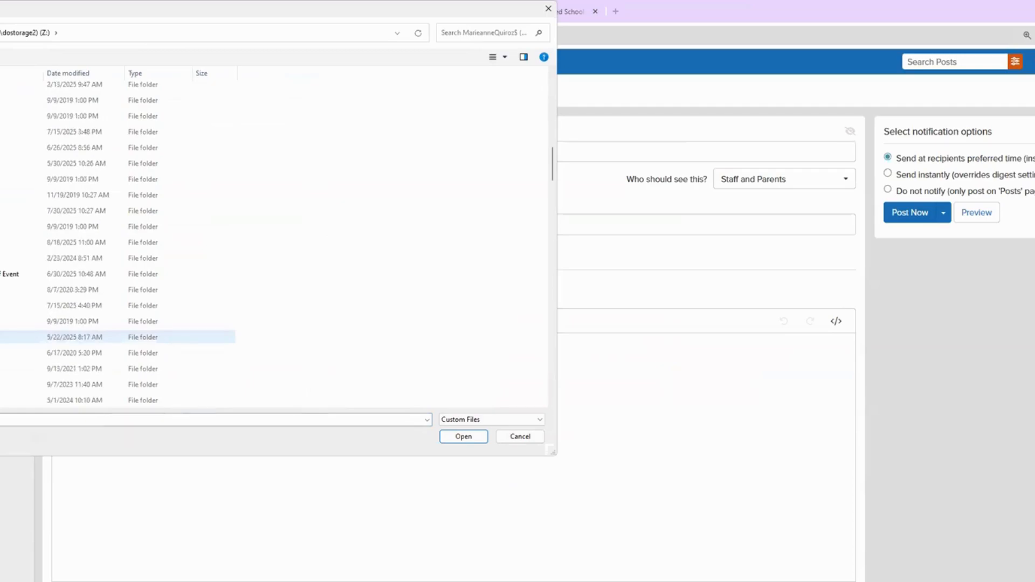
{"action": "double_click", "coordinate": [1, 337]}
{"action": "double_click", "coordinate": [1, 311]}
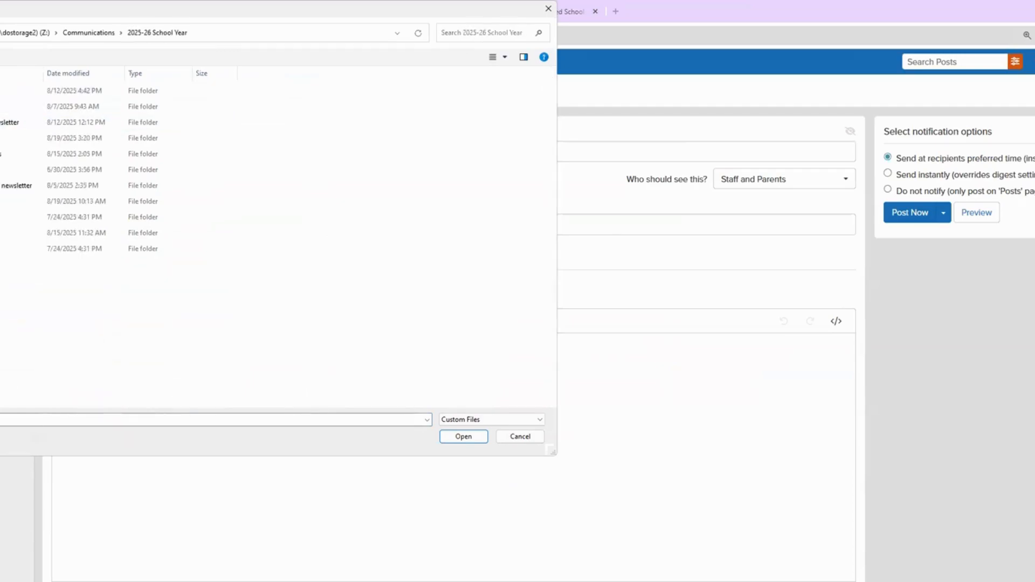
{"action": "double_click", "coordinate": [1, 122]}
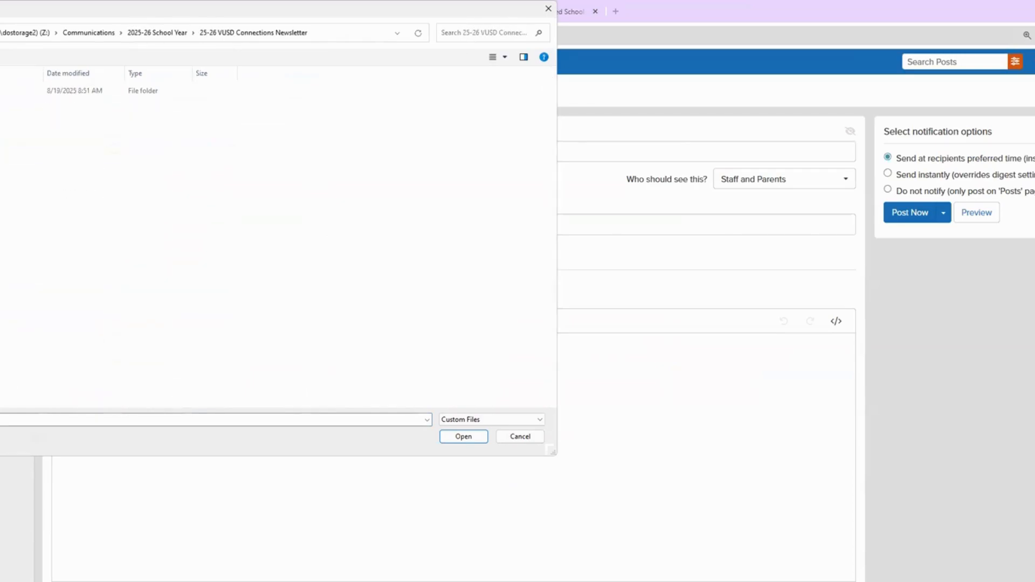
{"action": "double_click", "coordinate": [1, 90]}
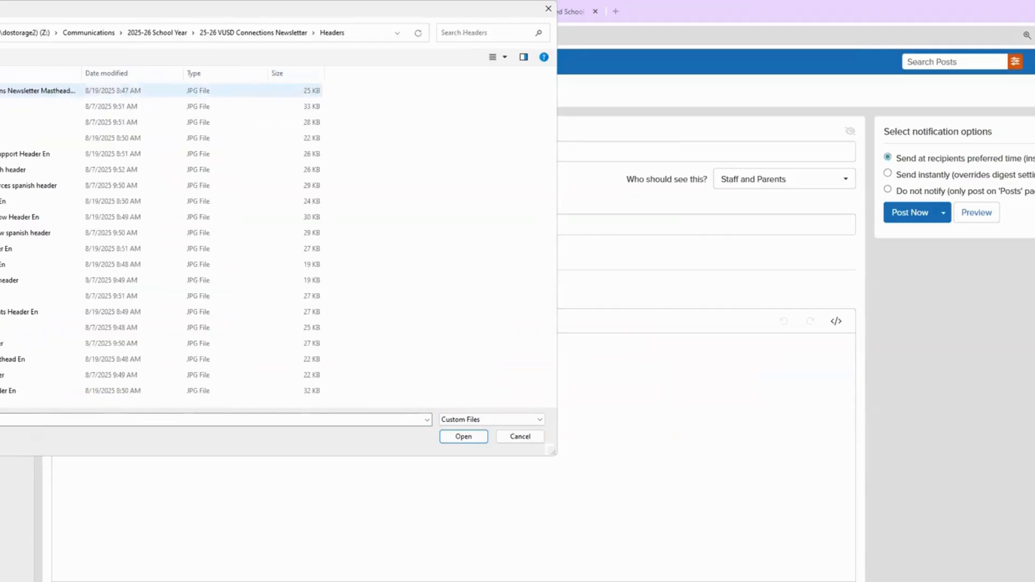
{"action": "double_click", "coordinate": [1, 91]}
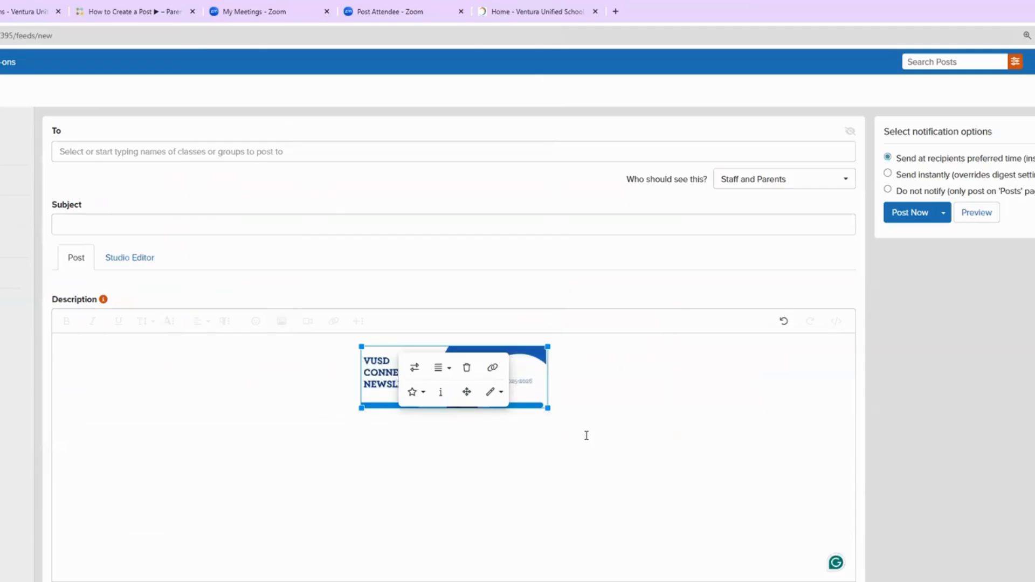
{"action": "left_click_drag", "start_coordinate": [548, 408], "coordinate": [679, 493]}
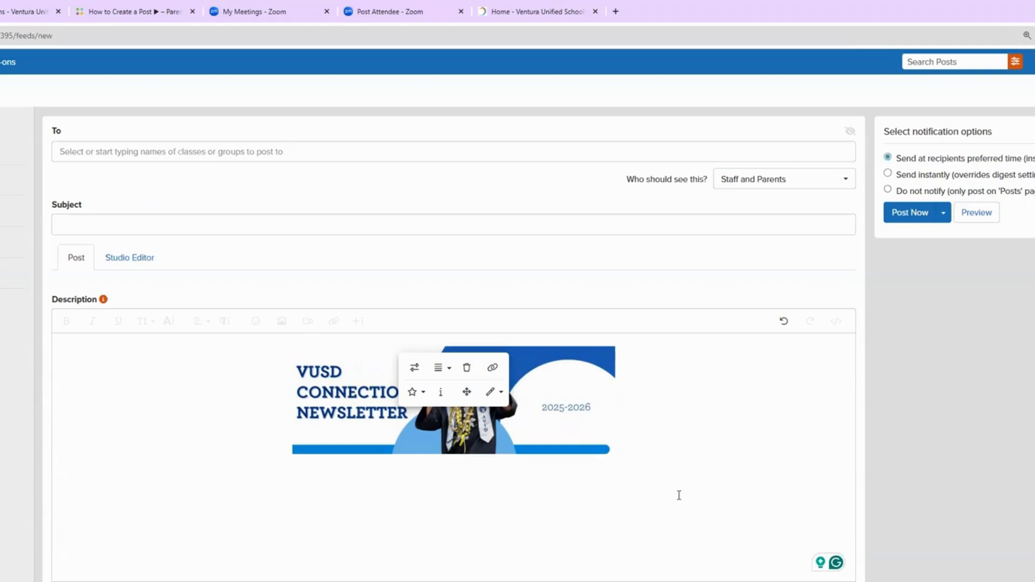
Step: Zoom the page to 150% and add a Text design block below the banner
{"action": "left_click", "coordinate": [438, 516]}
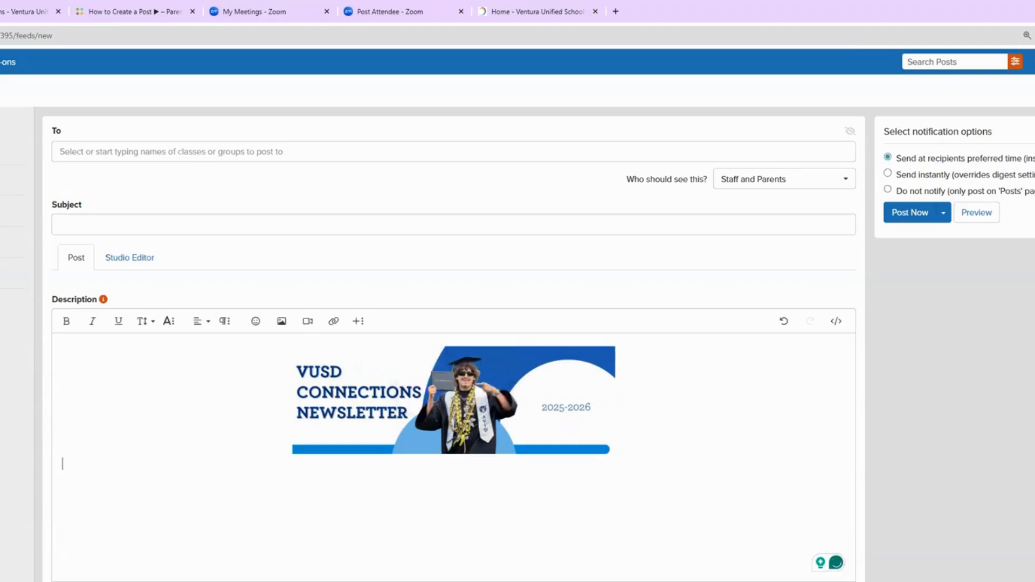
{"action": "left_click", "coordinate": [359, 323]}
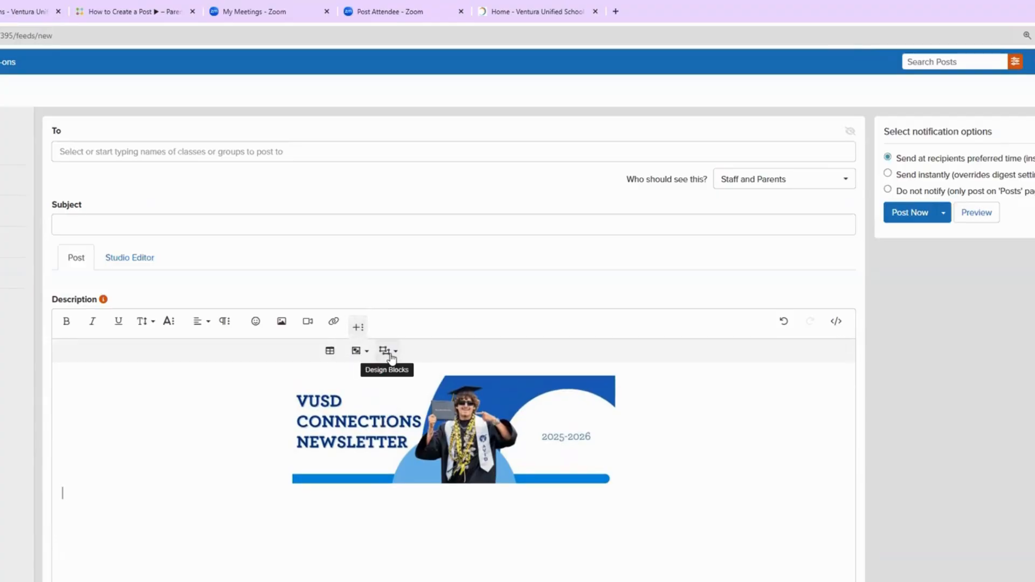
{"action": "key", "text": "ctrl+plus"}
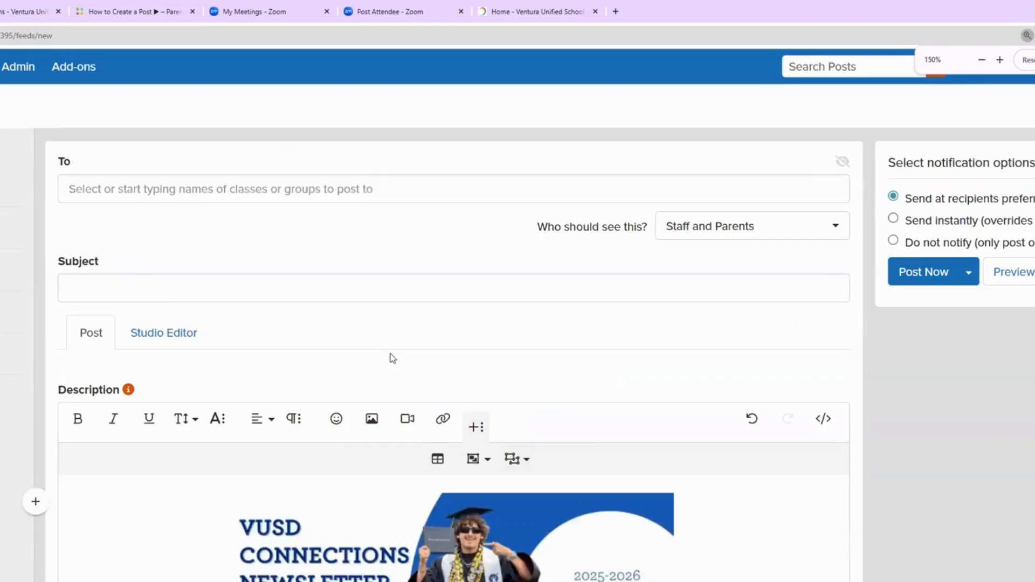
{"action": "scroll", "coordinate": [392, 359], "scroll_direction": "down", "scroll_amount": 4}
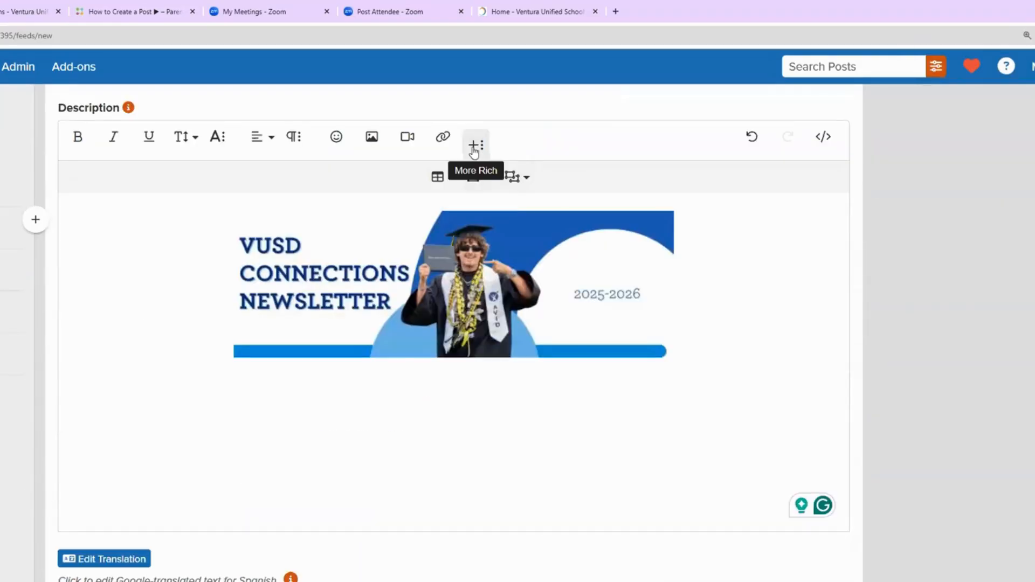
{"action": "left_click", "coordinate": [522, 178]}
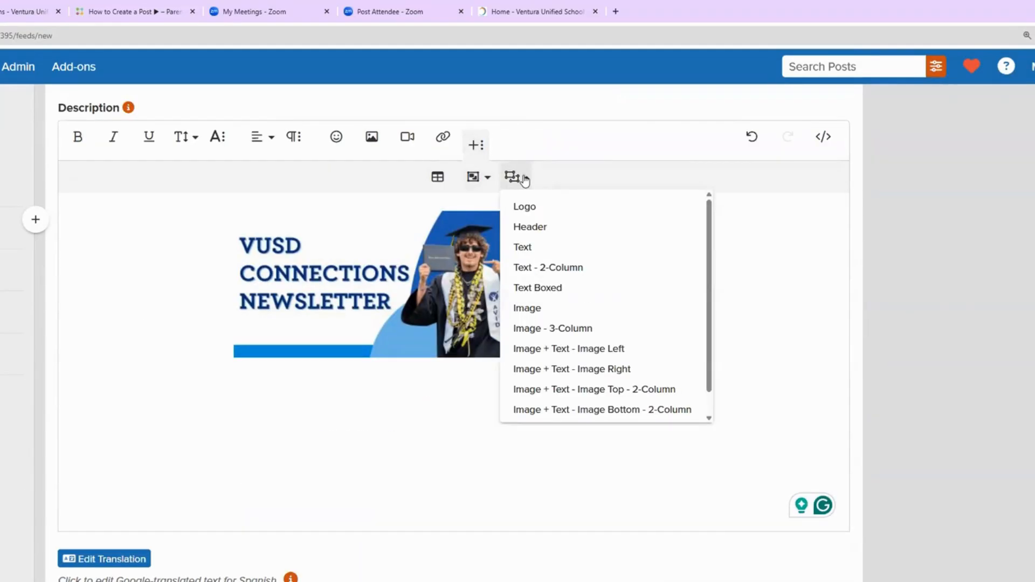
{"action": "left_click", "coordinate": [549, 252]}
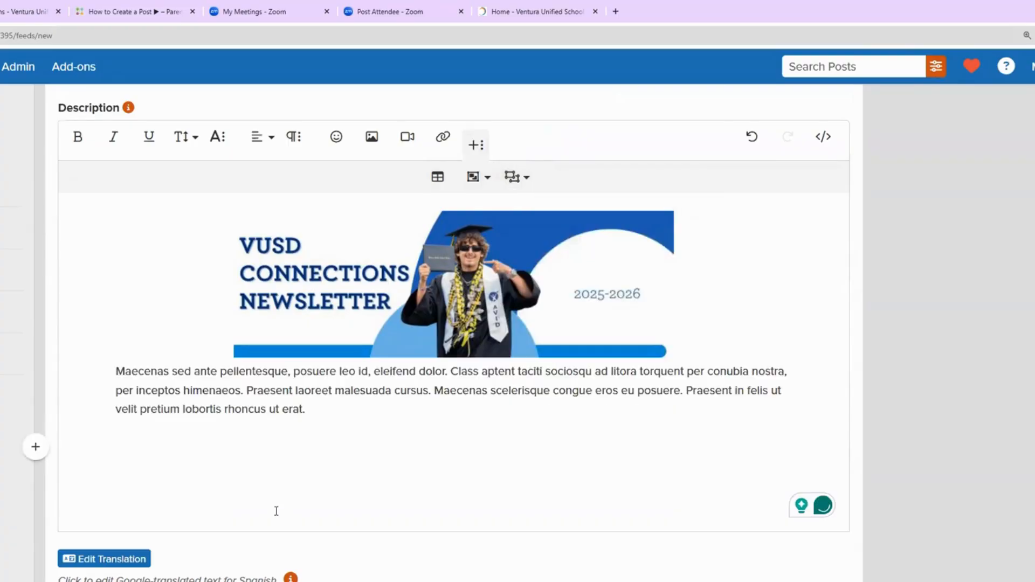
Step: Replace the placeholder text with 'Hello first newsletter of the year, blah blah blan' and start a new line
{"action": "left_click_drag", "start_coordinate": [305, 410], "coordinate": [116, 369]}
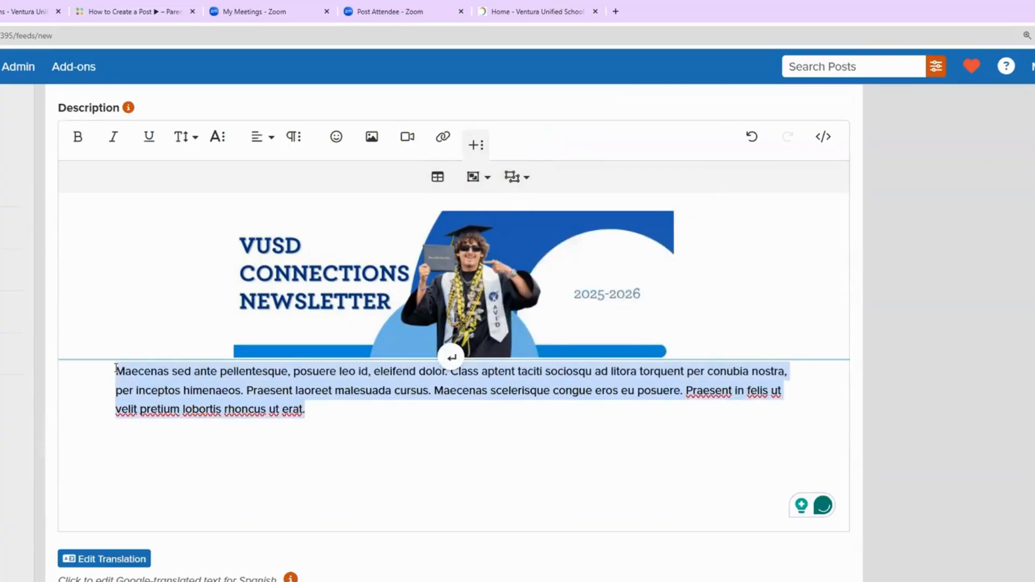
{"action": "type", "text": "Hel"}
{"action": "key", "text": "BackSpace"}
{"action": "key", "text": "BackSpace"}
{"action": "key", "text": "BackSpace"}
{"action": "key", "text": "BackSpace"}
{"action": "key", "text": "BackSpace"}
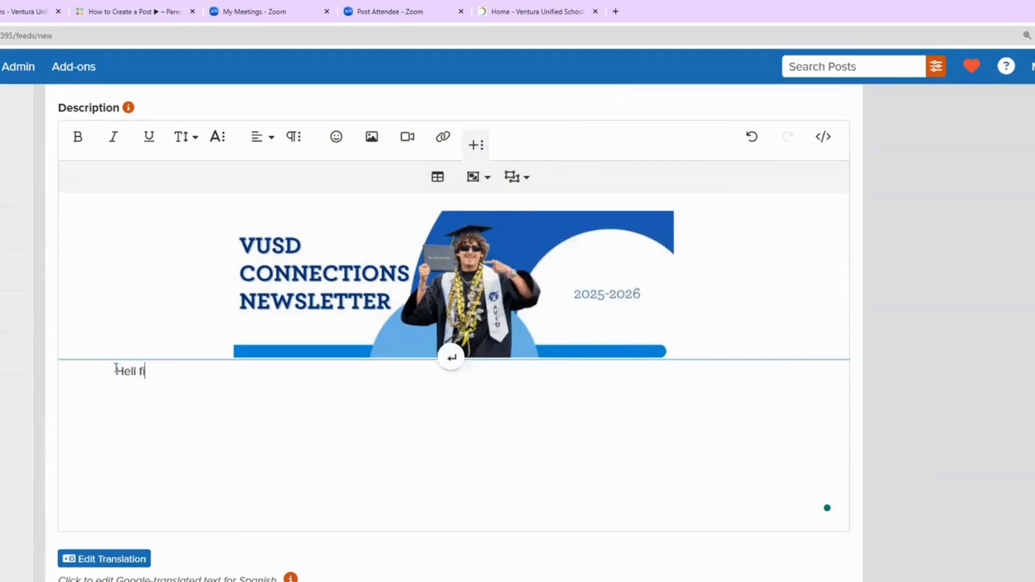
{"action": "type", "text": "o first newsletter of the year"}
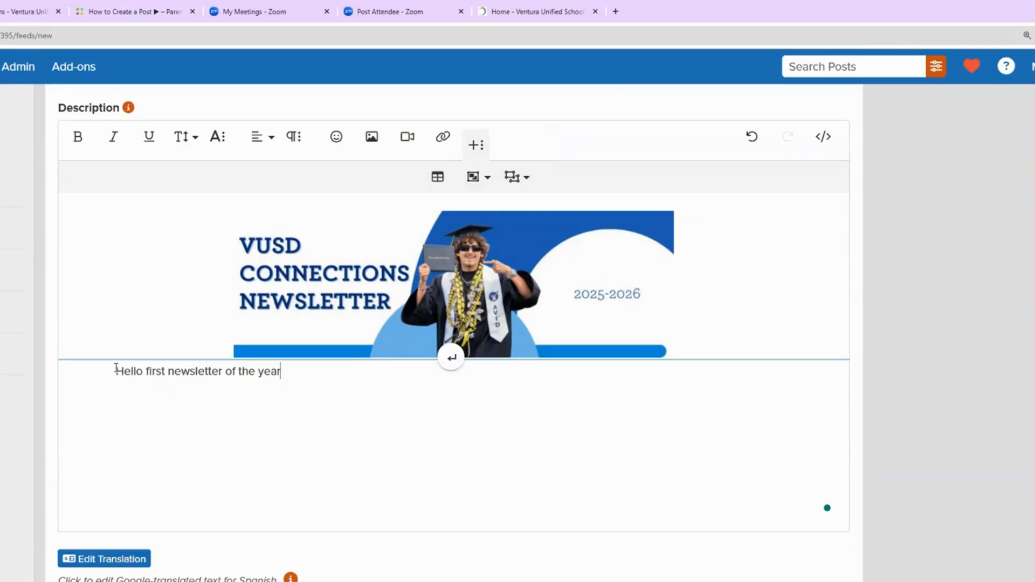
{"action": "type", "text": ", blah blah blan"}
{"action": "key", "text": "Return"}
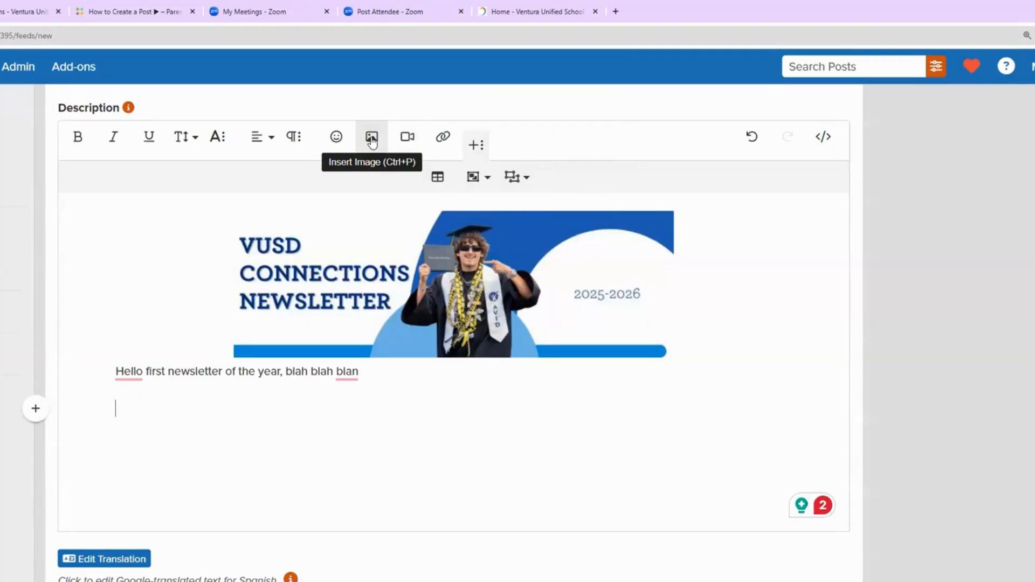
Step: Insert the superintendent masthead header image below the greeting and enlarge it by its corner
{"action": "left_click", "coordinate": [372, 139]}
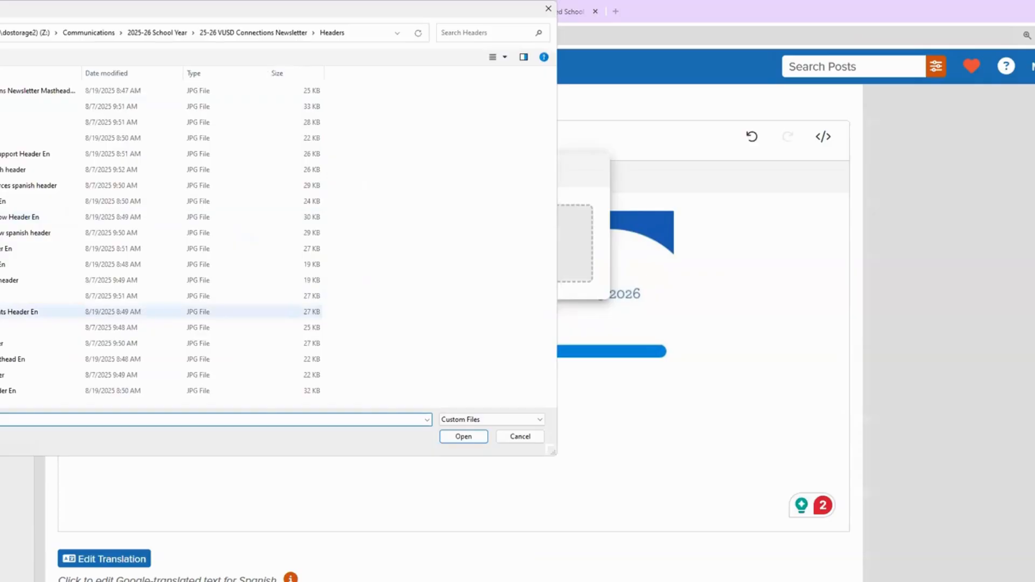
{"action": "left_click", "coordinate": [12, 359]}
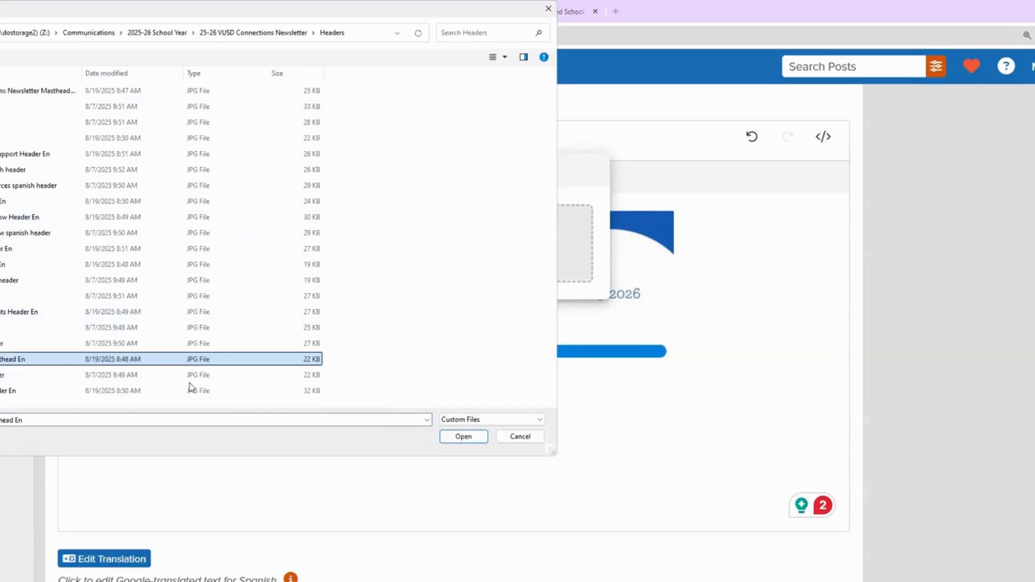
{"action": "left_click", "coordinate": [465, 440]}
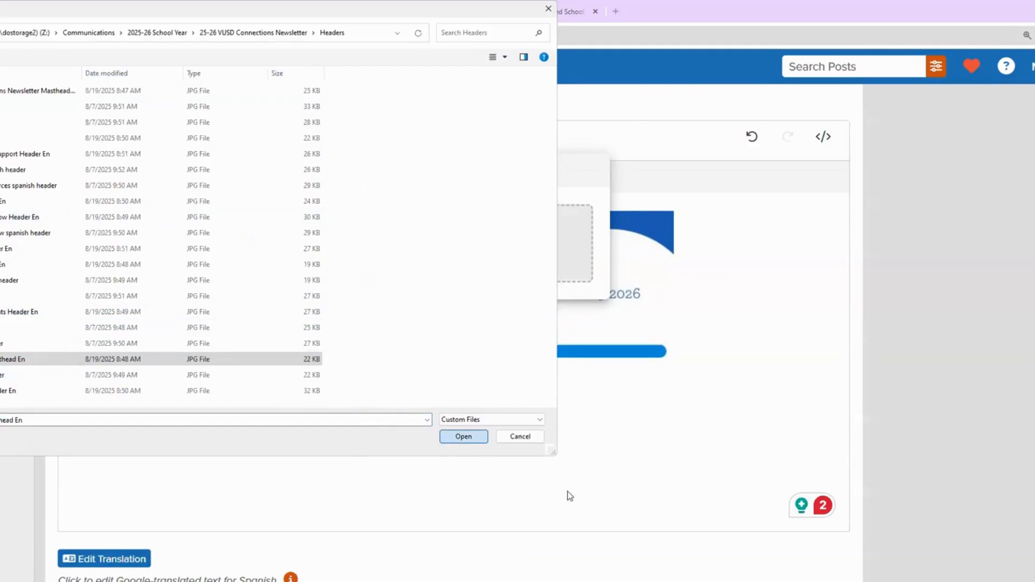
{"action": "left_click_drag", "start_coordinate": [581, 488], "coordinate": [746, 561]}
{"action": "scroll", "coordinate": [670, 456], "scroll_direction": "down", "scroll_amount": 2}
{"action": "left_click", "coordinate": [339, 458]}
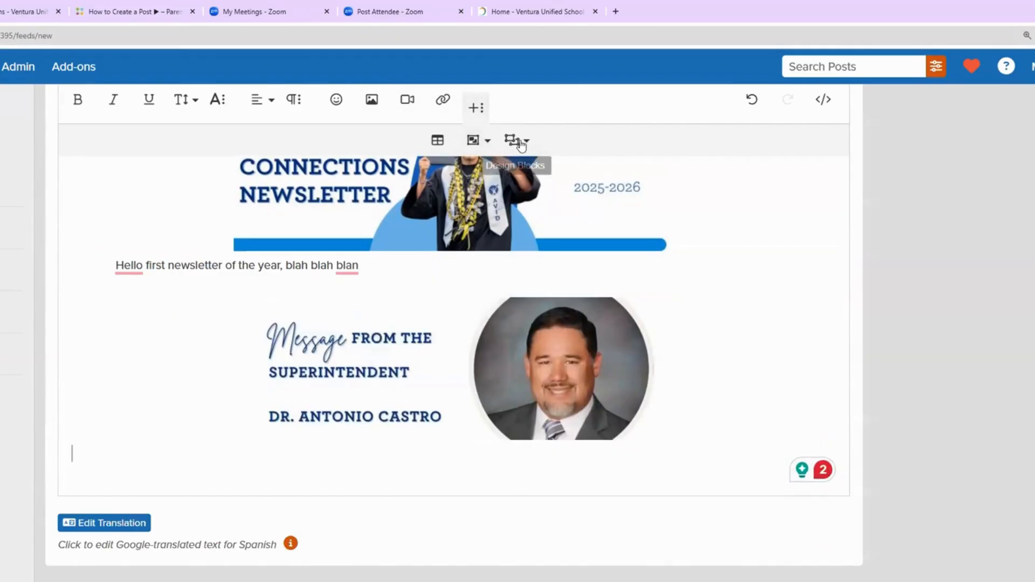
{"action": "left_click", "coordinate": [515, 141]}
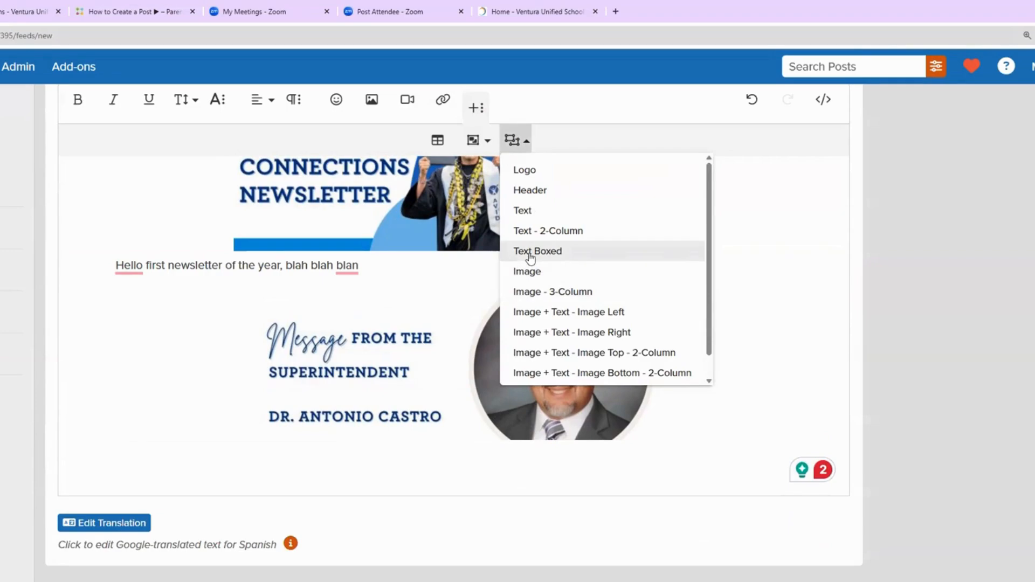
Step: Add an Image + Text - Image Left block and change its paragraph to 'Information goes here'
{"action": "left_click", "coordinate": [523, 313]}
{"action": "scroll", "coordinate": [439, 351], "scroll_direction": "down", "scroll_amount": 3}
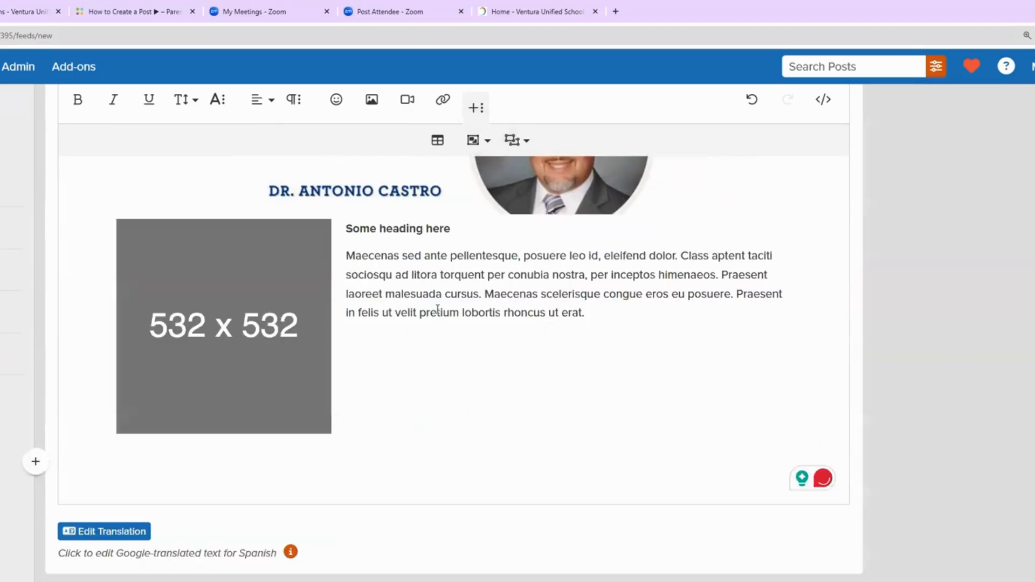
{"action": "left_click", "coordinate": [441, 274]}
{"action": "left_click_drag", "start_coordinate": [356, 260], "coordinate": [592, 320]}
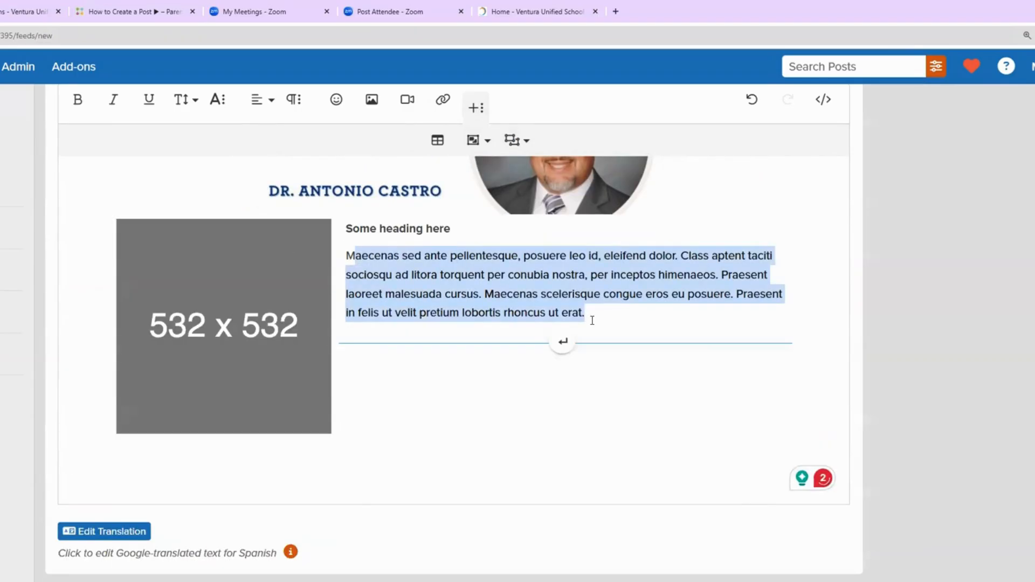
{"action": "type", "text": "Information goes here"}
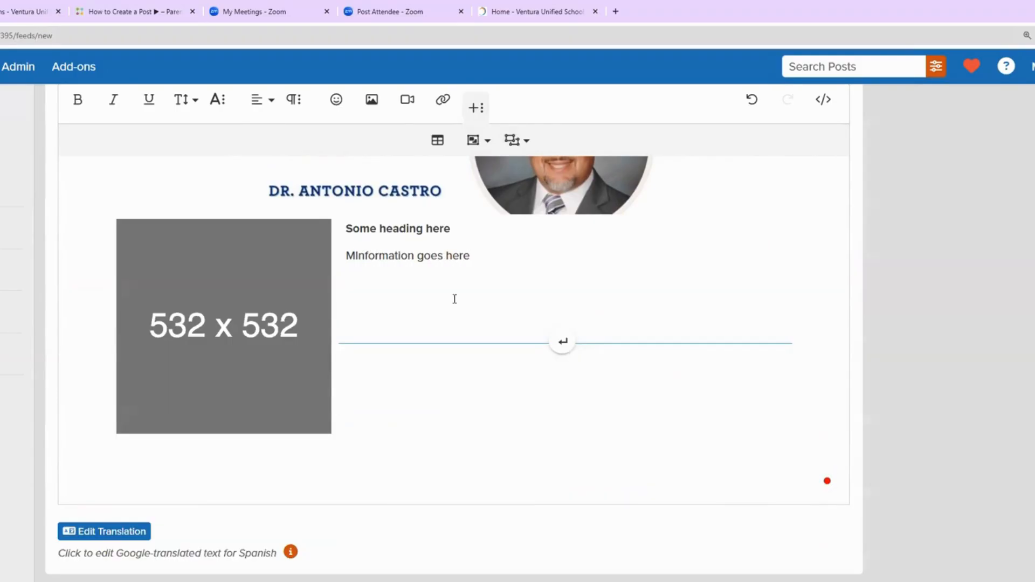
Step: Replace the block's 532 x 532 placeholder image with the awards photo
{"action": "left_click", "coordinate": [154, 321]}
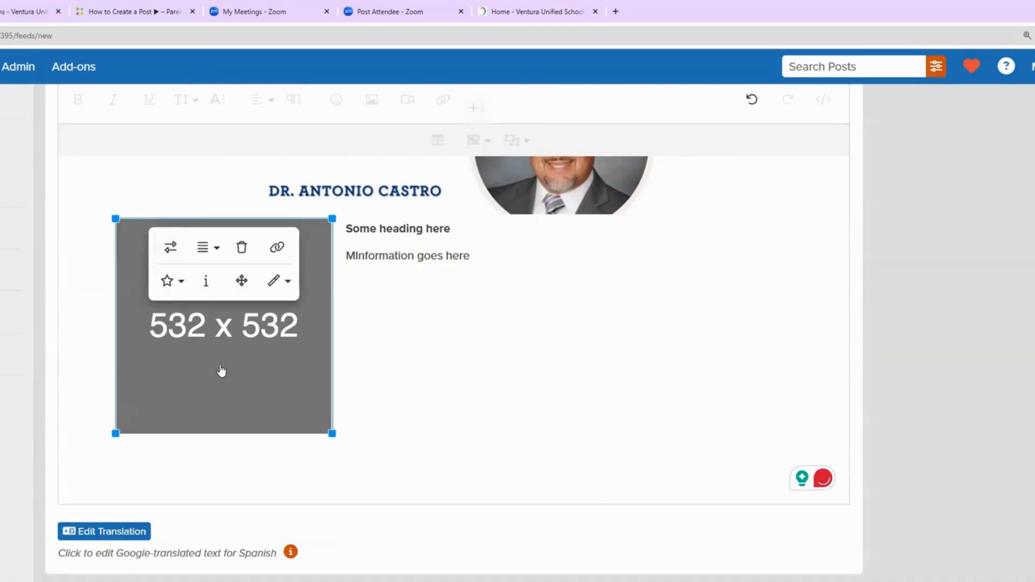
{"action": "left_click", "coordinate": [169, 250]}
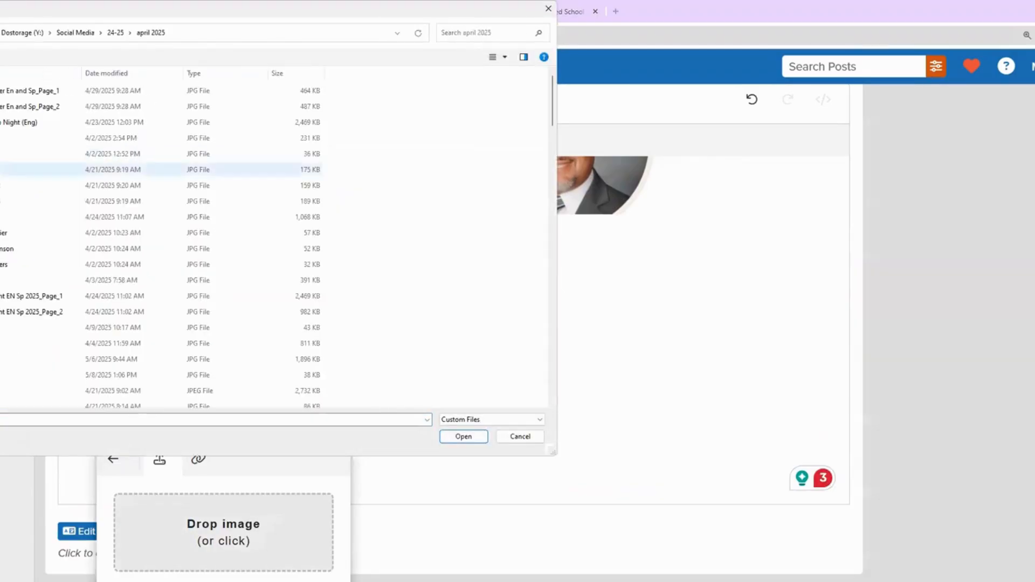
{"action": "left_click", "coordinate": [21, 169]}
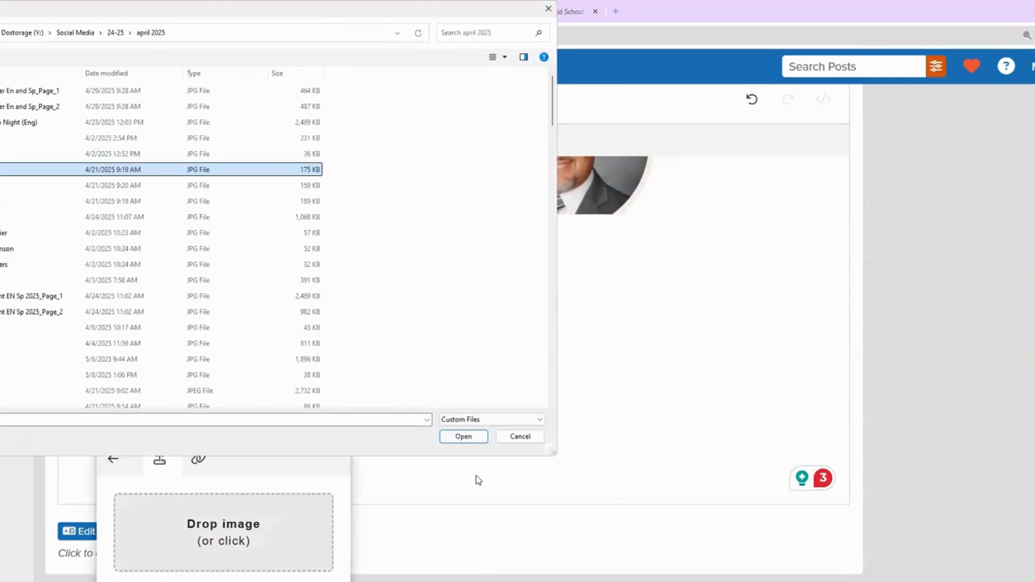
{"action": "left_click", "coordinate": [465, 437]}
Step: Add a Divider design block below the image-left block
{"action": "left_click", "coordinate": [291, 473]}
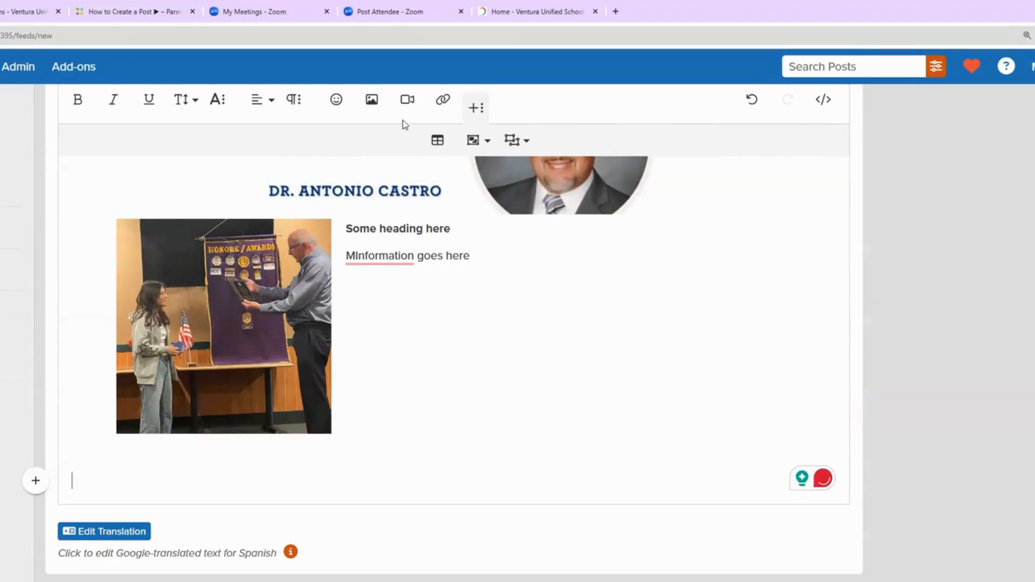
{"action": "left_click", "coordinate": [511, 142]}
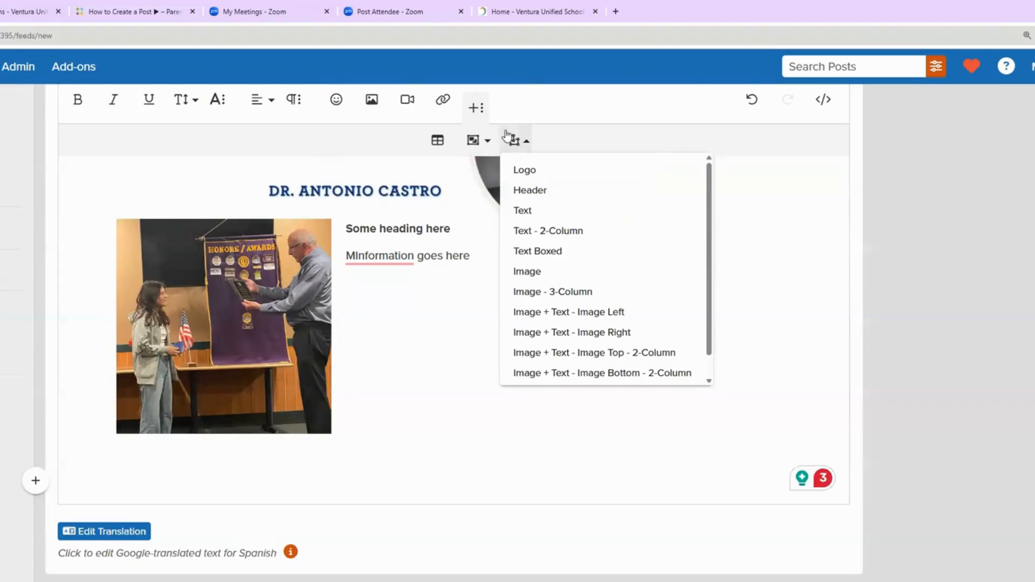
{"action": "scroll", "coordinate": [595, 290], "scroll_direction": "down", "scroll_amount": 1}
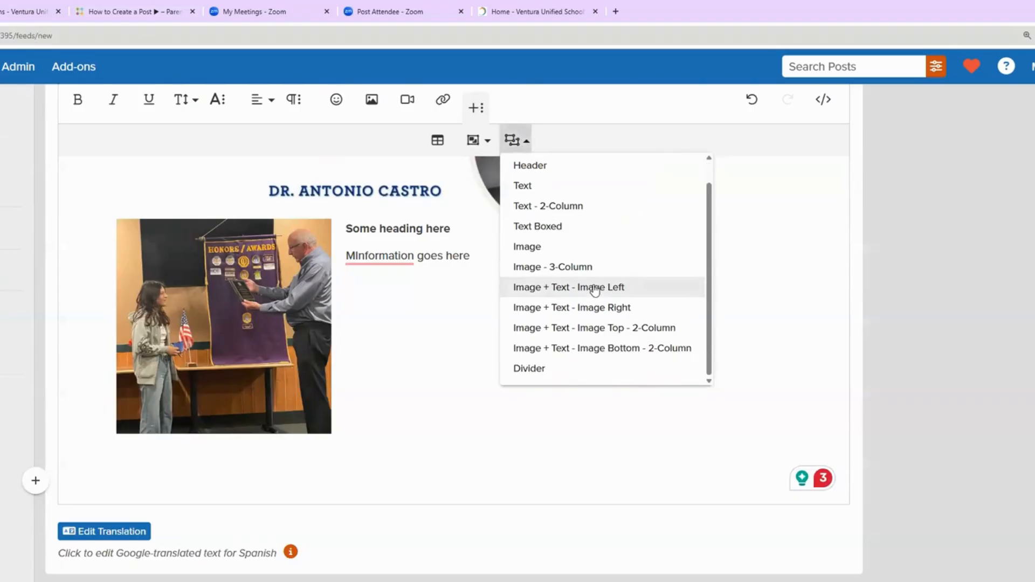
{"action": "left_click", "coordinate": [560, 369]}
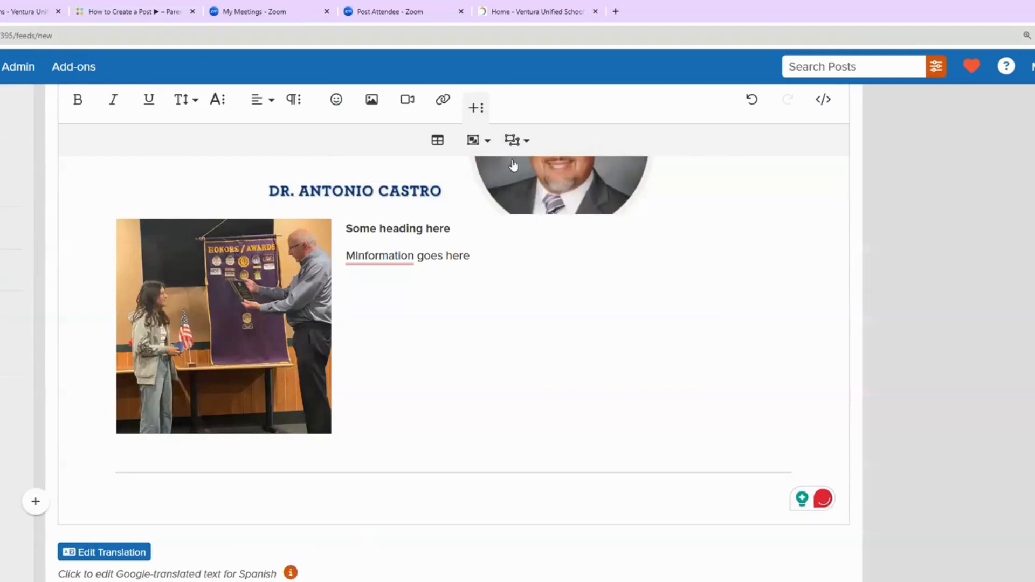
Step: Insert an Image + Text - Image Right block below the divider, then return to the top of the post
{"action": "left_click", "coordinate": [512, 142]}
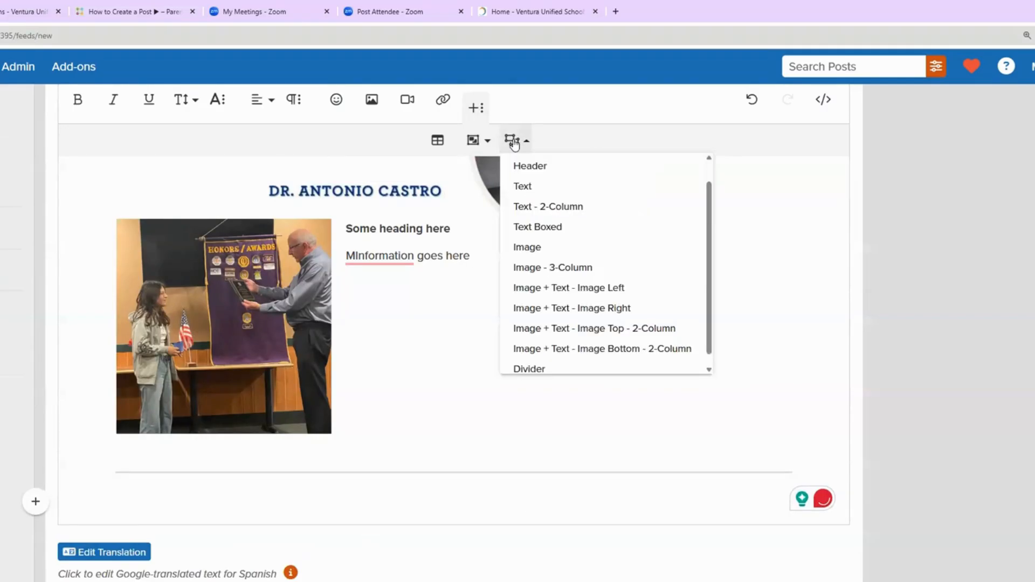
{"action": "left_click", "coordinate": [550, 317]}
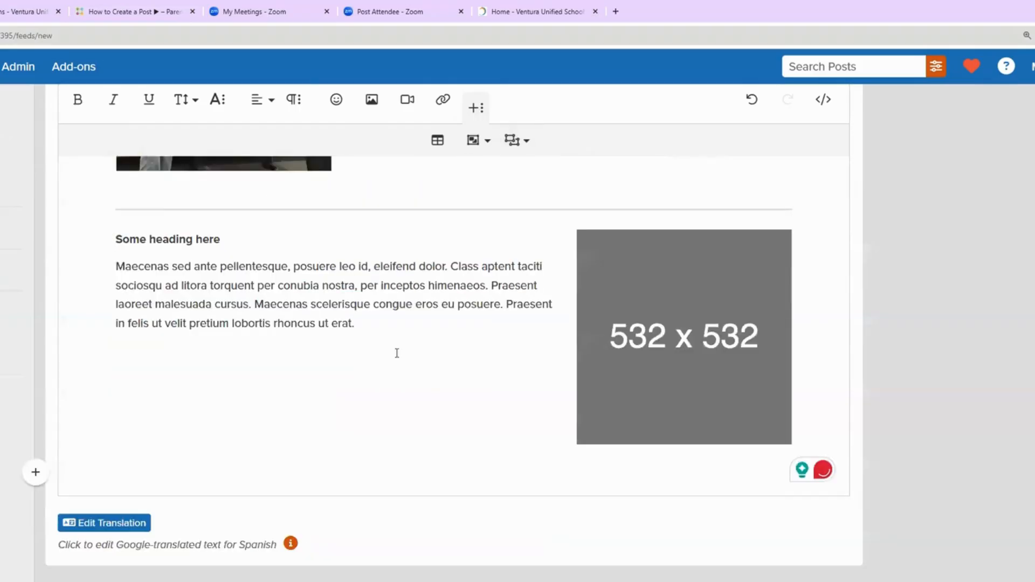
{"action": "scroll", "coordinate": [397, 353], "scroll_direction": "up", "scroll_amount": 6}
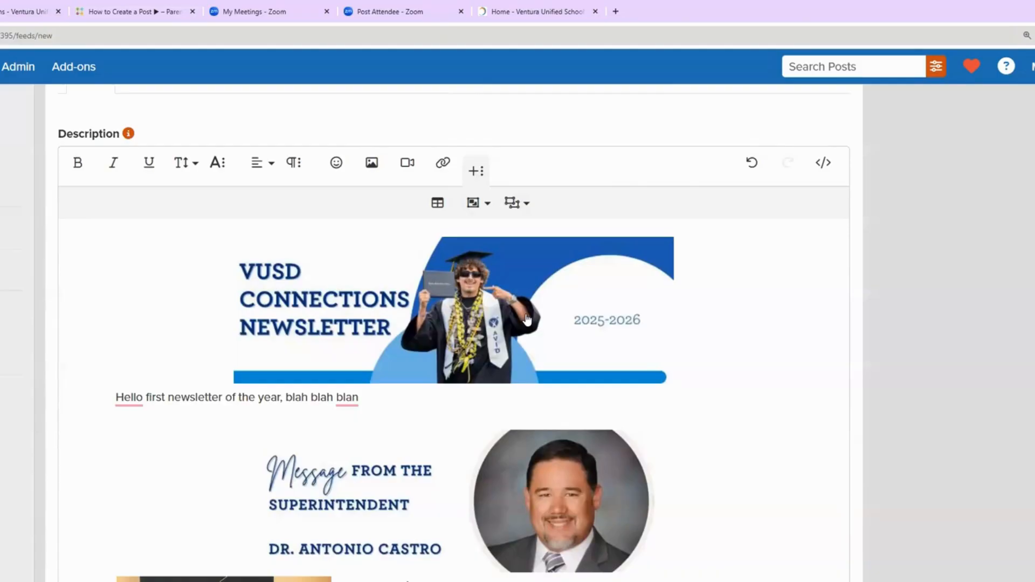
{"action": "scroll", "coordinate": [527, 319], "scroll_direction": "up", "scroll_amount": 4}
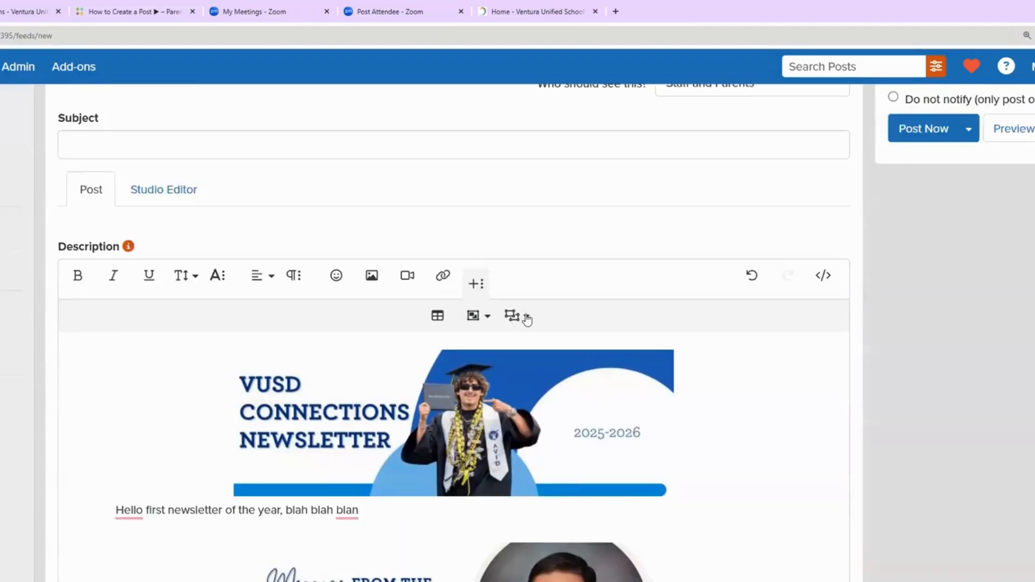
{"action": "scroll", "coordinate": [527, 319], "scroll_direction": "down", "scroll_amount": 2}
{"action": "scroll", "coordinate": [527, 319], "scroll_direction": "down", "scroll_amount": 2}
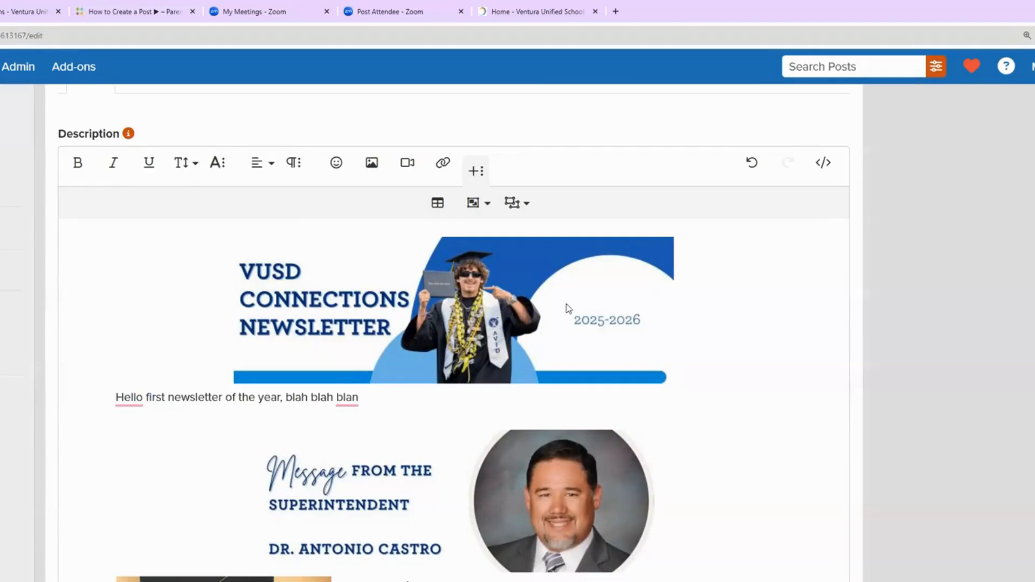
{"action": "scroll", "coordinate": [545, 316], "scroll_direction": "up", "scroll_amount": 5}
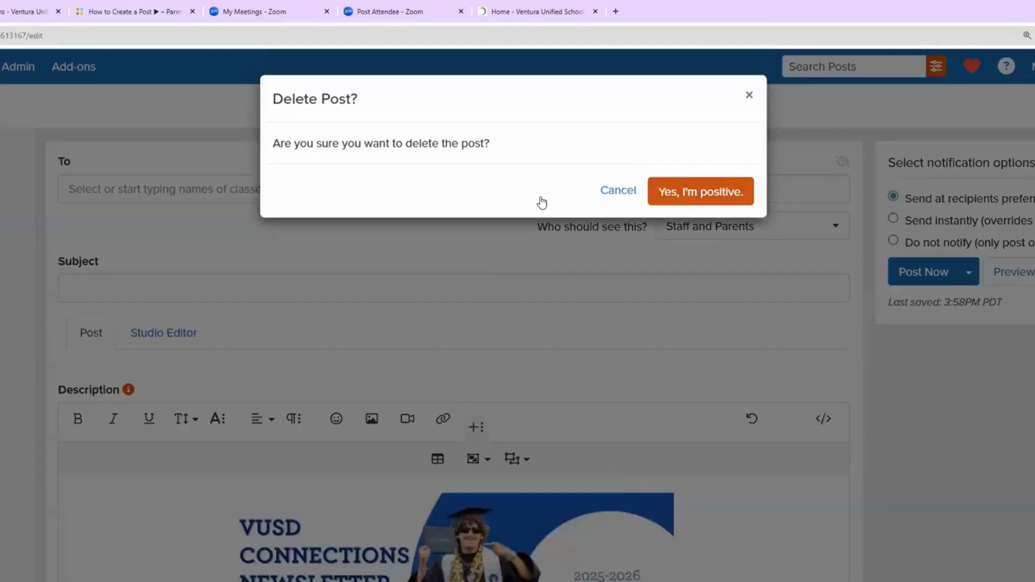
Step: Delete the draft newsletter post, confirming with 'Yes, I'm positive.'
{"action": "left_click", "coordinate": [701, 191]}
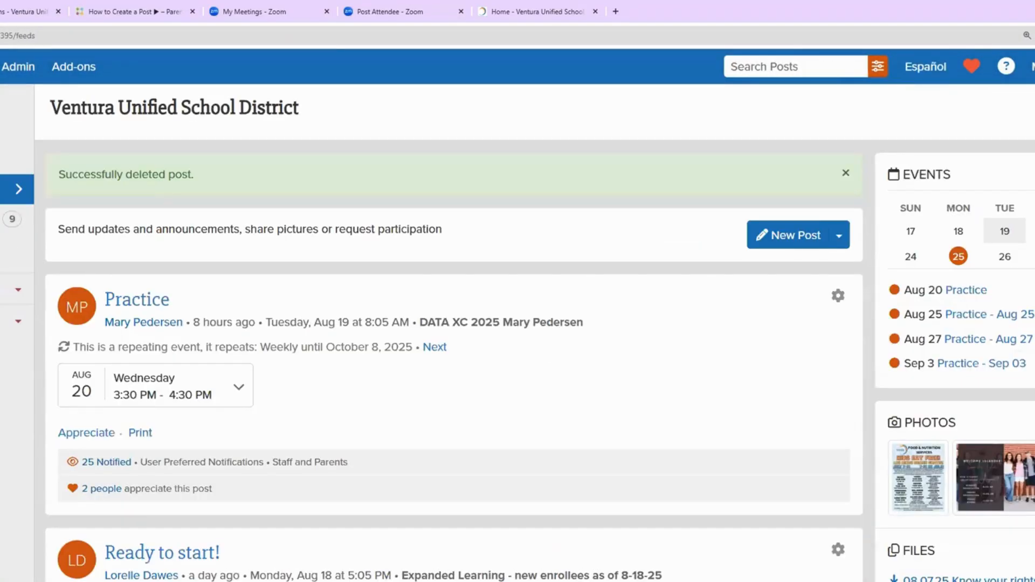
{"action": "scroll", "coordinate": [387, 346], "scroll_direction": "down", "scroll_amount": 4}
{"action": "scroll", "coordinate": [387, 346], "scroll_direction": "up", "scroll_amount": 4}
Step: Open the published VUSD Connections newsletter's post page from the feed and make a copy of it
{"action": "scroll", "coordinate": [387, 346], "scroll_direction": "down", "scroll_amount": 10}
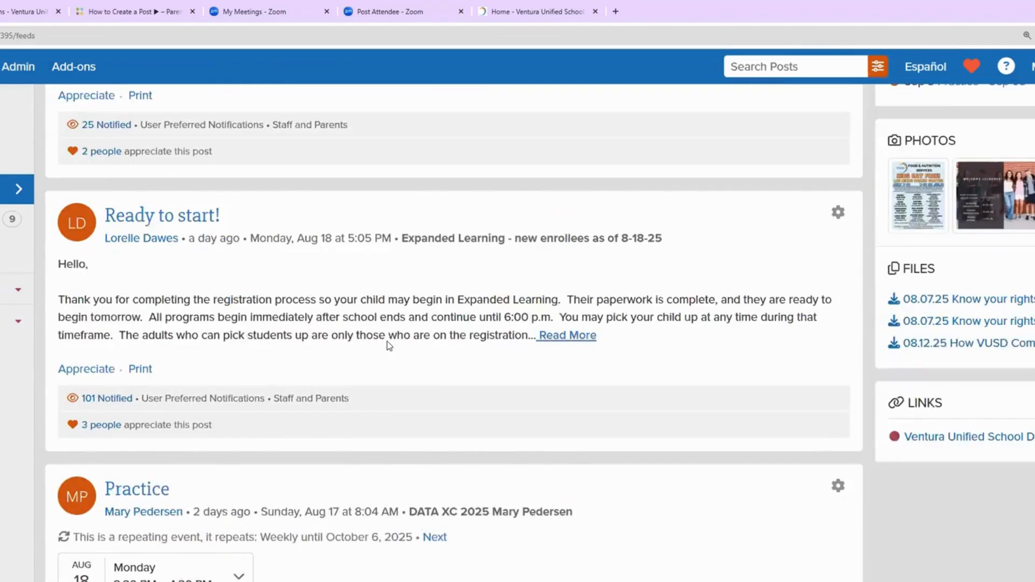
{"action": "scroll", "coordinate": [388, 347], "scroll_direction": "down", "scroll_amount": 12}
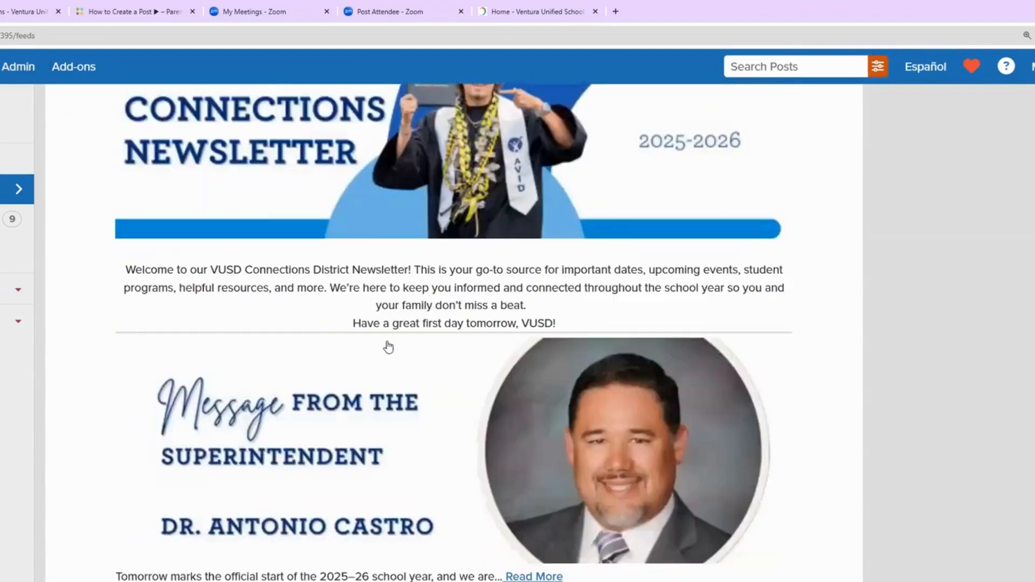
{"action": "scroll", "coordinate": [388, 345], "scroll_direction": "down", "scroll_amount": 2}
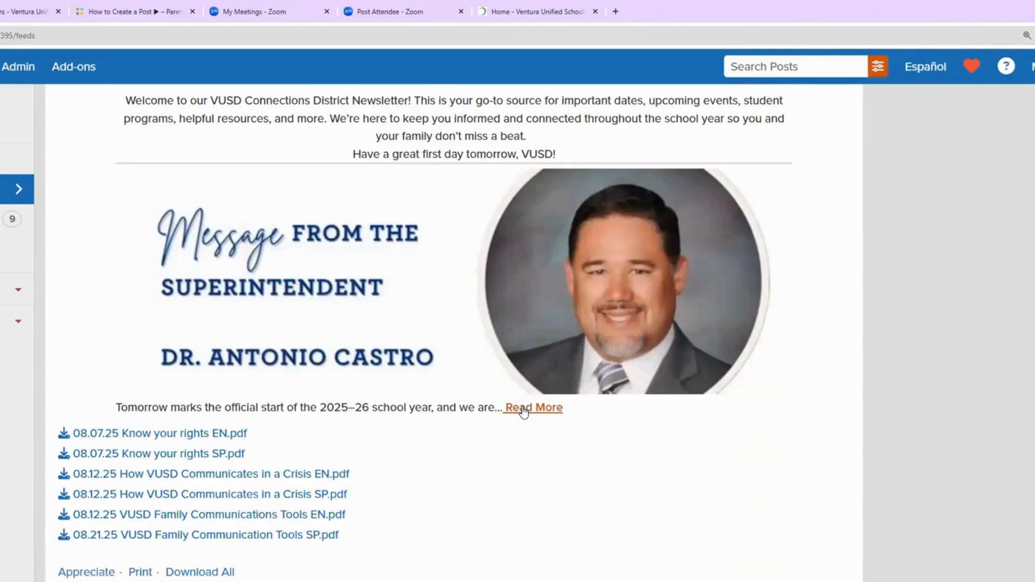
{"action": "left_click", "coordinate": [809, 441]}
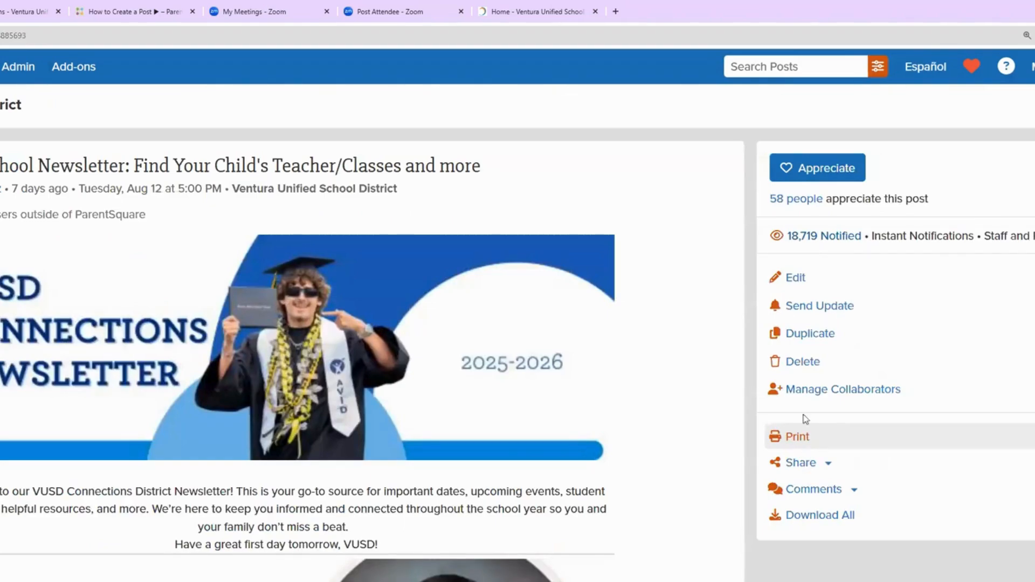
{"action": "left_click", "coordinate": [802, 334]}
Step: Review the copied newsletter's description content, then bring up the Select Files to Upload dialog
{"action": "scroll", "coordinate": [299, 329], "scroll_direction": "down", "scroll_amount": 6}
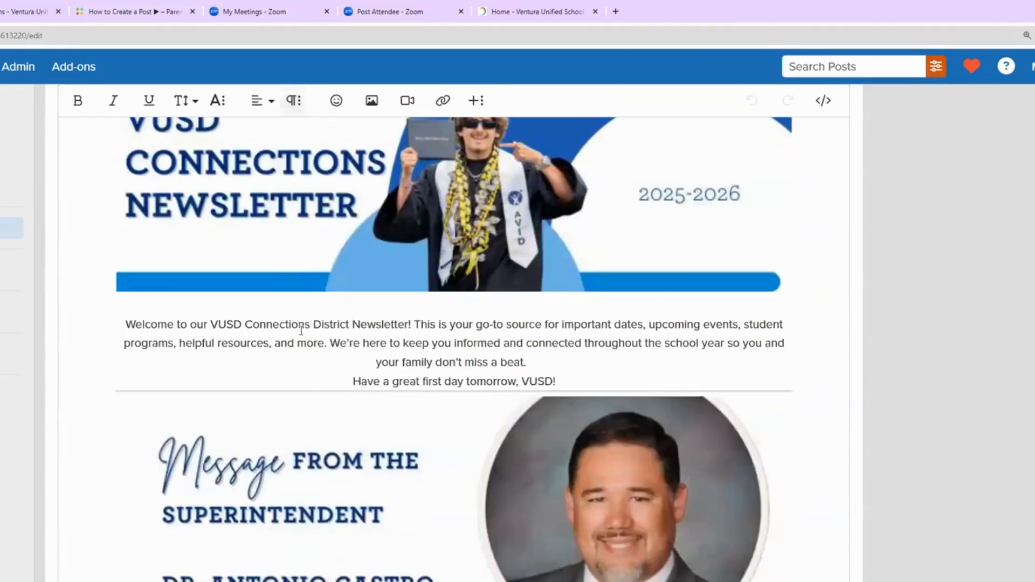
{"action": "left_click_drag", "start_coordinate": [415, 343], "coordinate": [355, 336]}
{"action": "scroll", "coordinate": [357, 339], "scroll_direction": "down", "scroll_amount": 4}
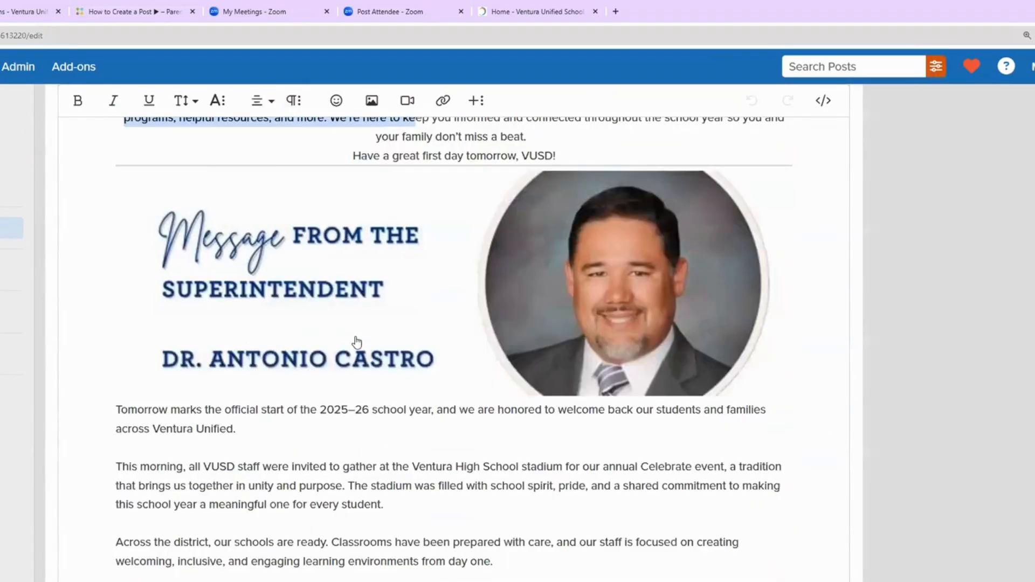
{"action": "scroll", "coordinate": [356, 341], "scroll_direction": "down", "scroll_amount": 3}
{"action": "left_click_drag", "start_coordinate": [212, 351], "coordinate": [234, 406]}
{"action": "scroll", "coordinate": [235, 406], "scroll_direction": "down", "scroll_amount": 1}
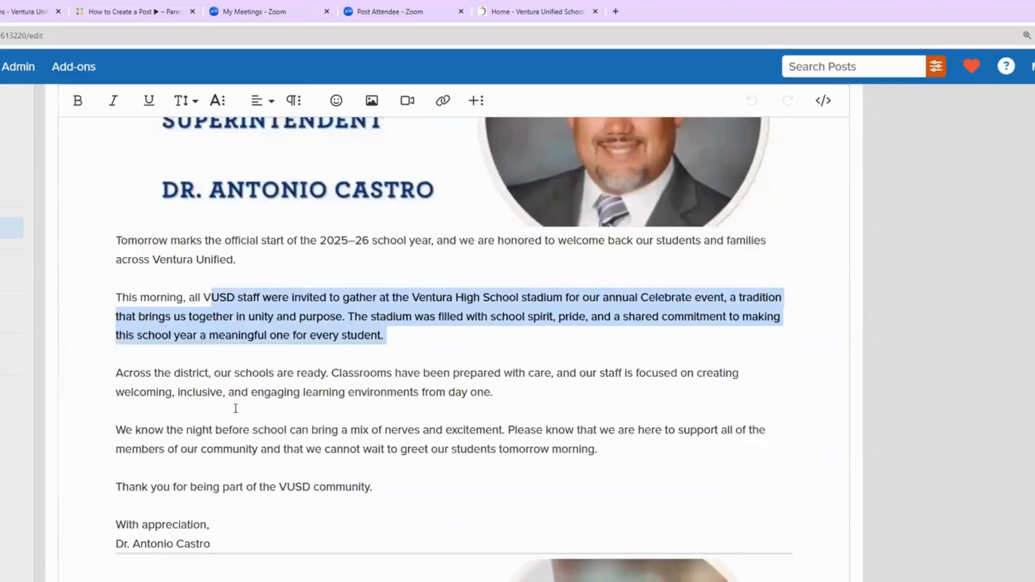
{"action": "scroll", "coordinate": [236, 408], "scroll_direction": "down", "scroll_amount": 4}
{"action": "scroll", "coordinate": [236, 410], "scroll_direction": "down", "scroll_amount": 5}
{"action": "scroll", "coordinate": [235, 411], "scroll_direction": "up", "scroll_amount": 5}
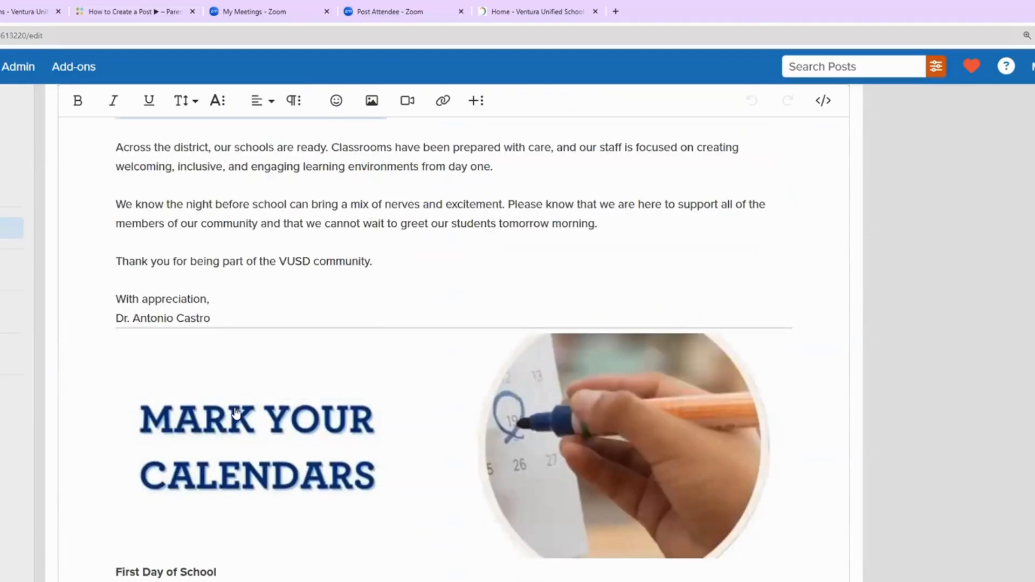
{"action": "scroll", "coordinate": [236, 411], "scroll_direction": "up", "scroll_amount": 15}
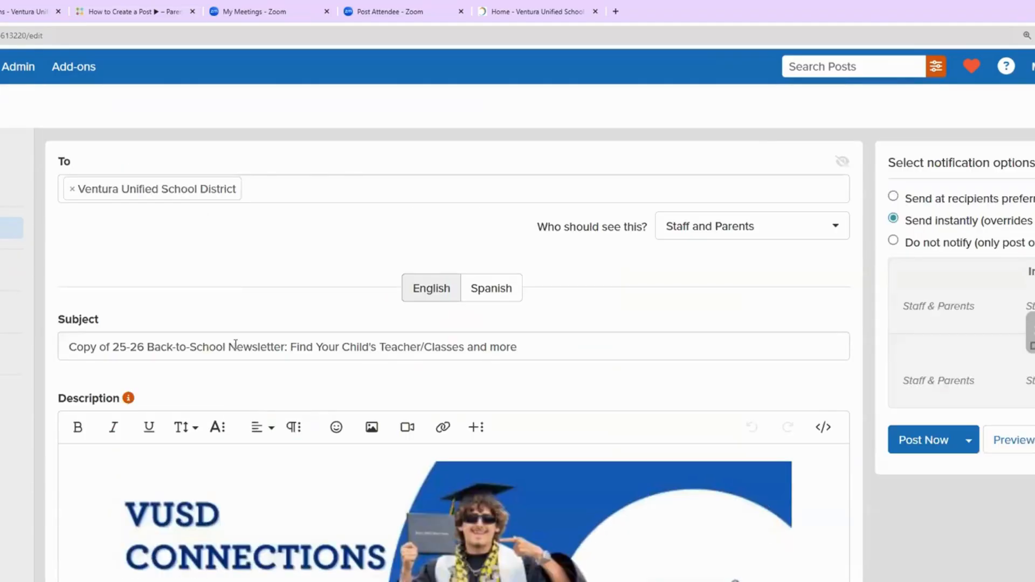
{"action": "scroll", "coordinate": [236, 351], "scroll_direction": "down", "scroll_amount": 5}
{"action": "scroll", "coordinate": [236, 350], "scroll_direction": "down", "scroll_amount": 1}
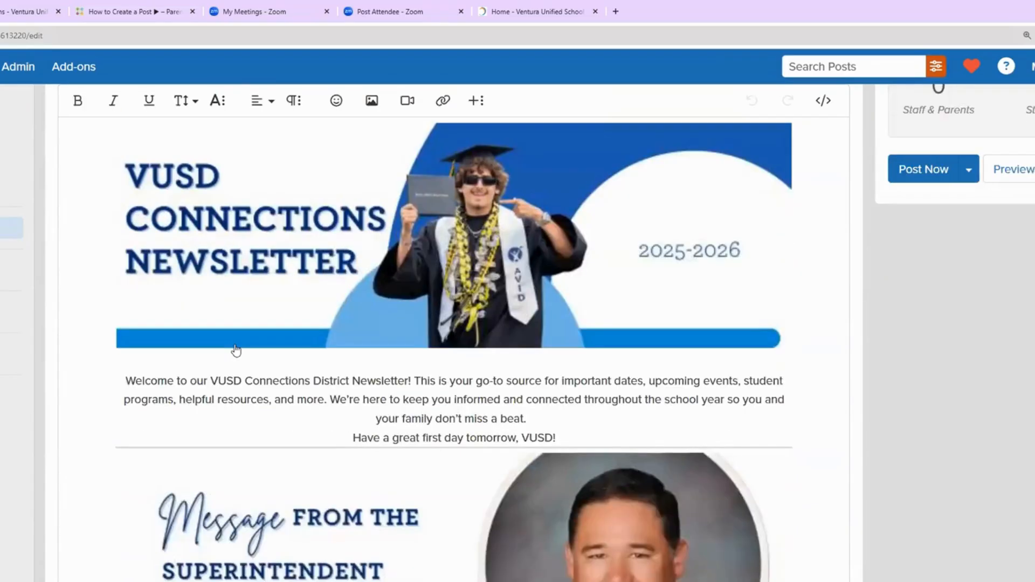
{"action": "scroll", "coordinate": [236, 351], "scroll_direction": "down", "scroll_amount": 6}
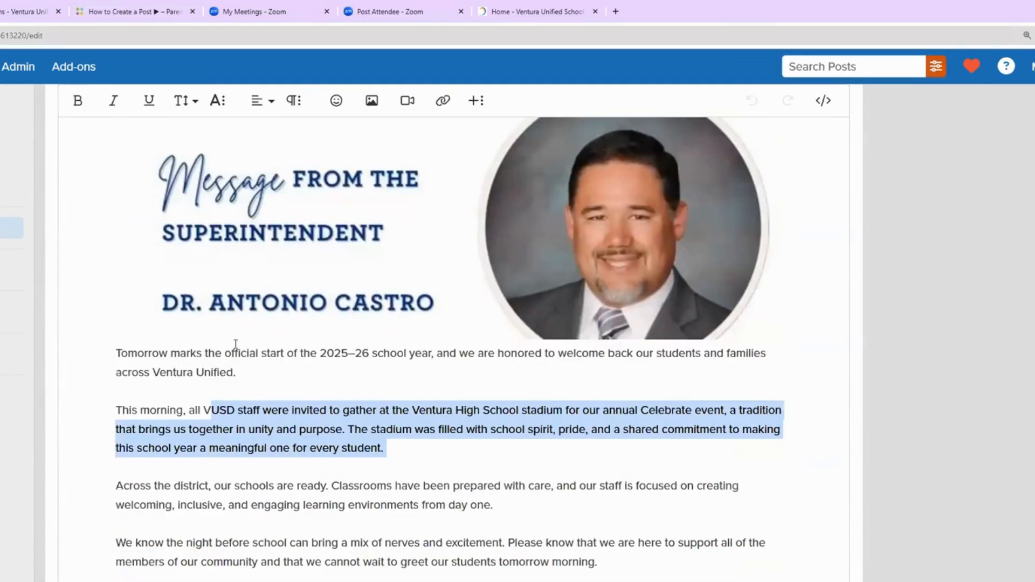
{"action": "scroll", "coordinate": [235, 347], "scroll_direction": "down", "scroll_amount": 6}
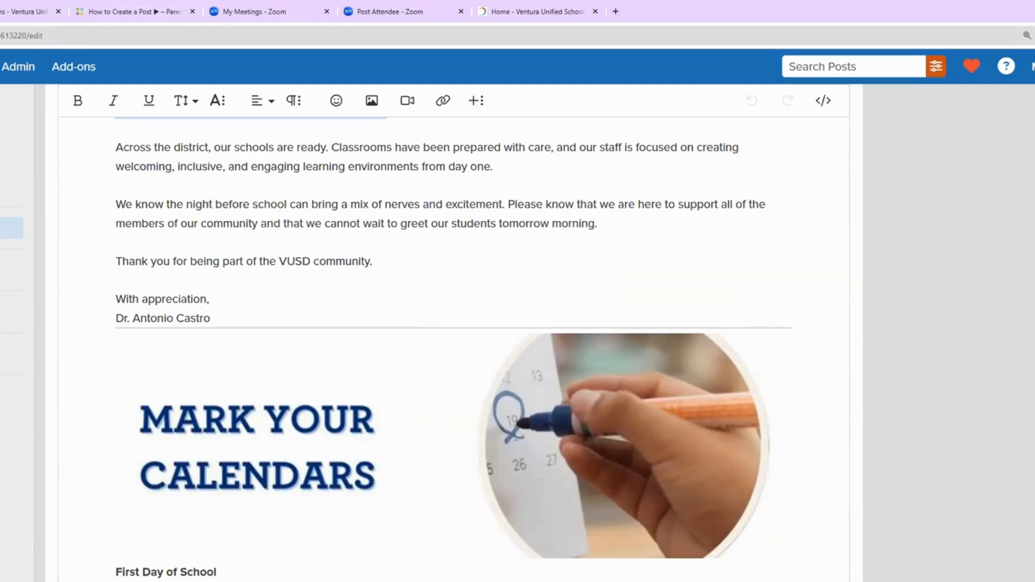
{"action": "scroll", "coordinate": [419, 347], "scroll_direction": "up", "scroll_amount": 15}
{"action": "scroll", "coordinate": [418, 345], "scroll_direction": "down", "scroll_amount": 5}
{"action": "scroll", "coordinate": [418, 343], "scroll_direction": "down", "scroll_amount": 3}
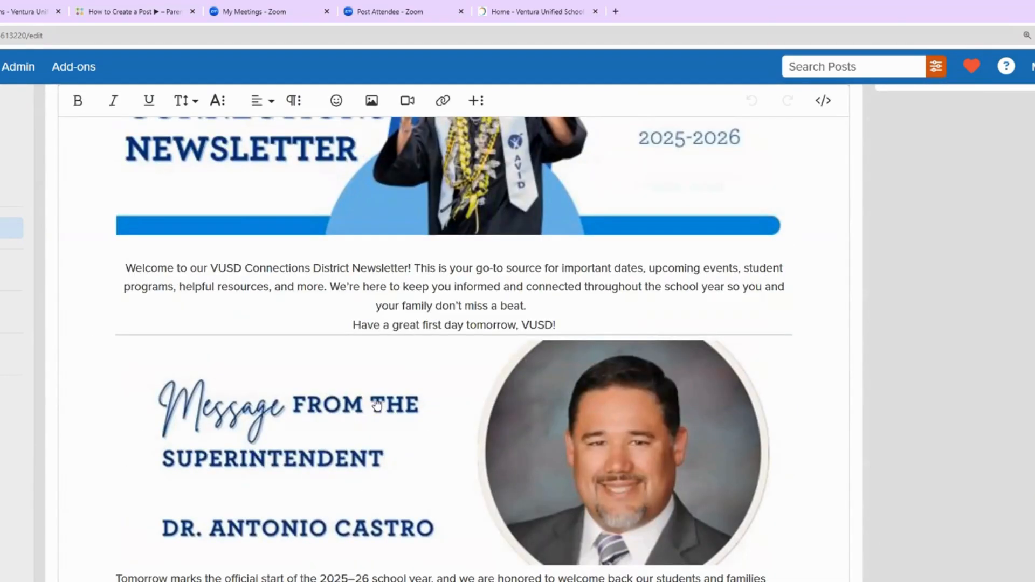
{"action": "left_click", "coordinate": [372, 101]}
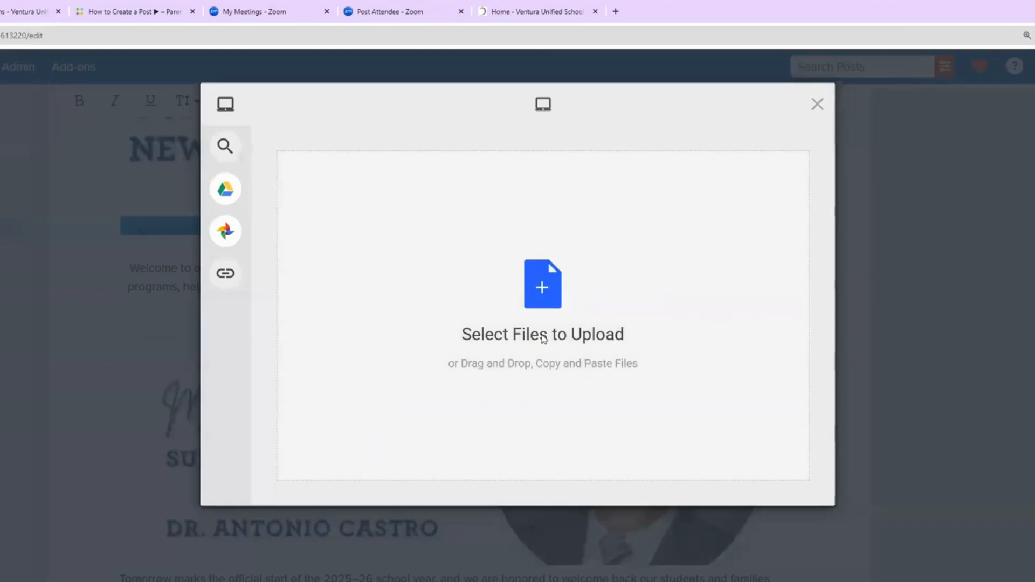
Step: Upload '08.12.25 How VUSD Communicates in a Crisis EN.pdf' from the 25-26 VUSD Connections Newsletter folder
{"action": "left_click", "coordinate": [543, 338]}
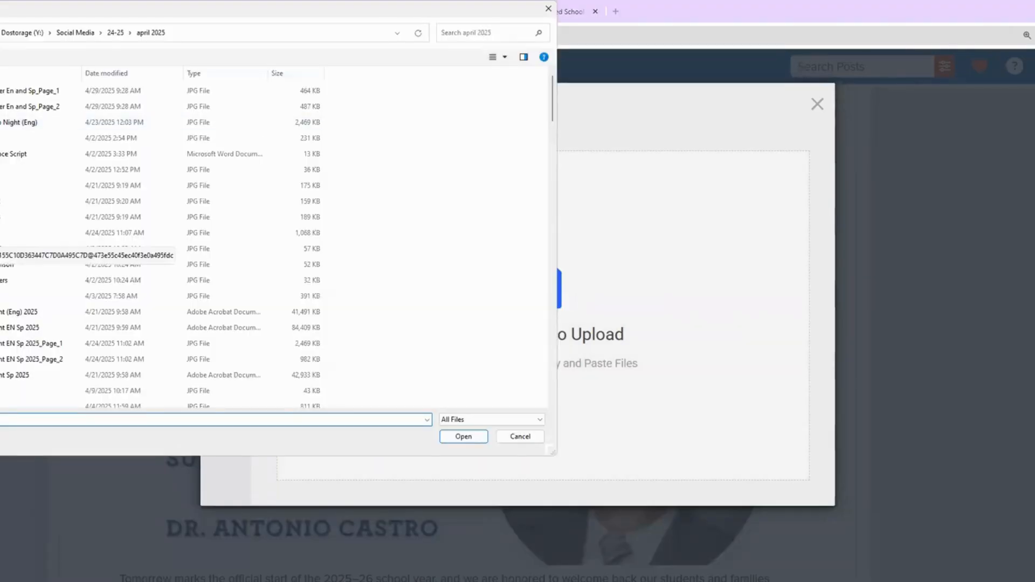
{"action": "left_click", "coordinate": [1, 217]}
{"action": "scroll", "coordinate": [118, 245], "scroll_direction": "down", "scroll_amount": 20}
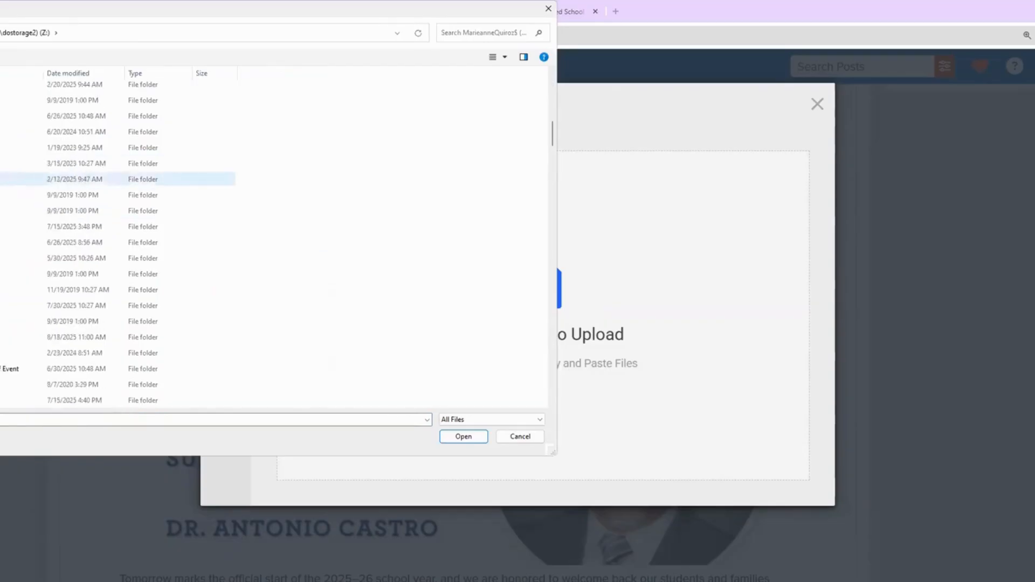
{"action": "double_click", "coordinate": [6, 133]}
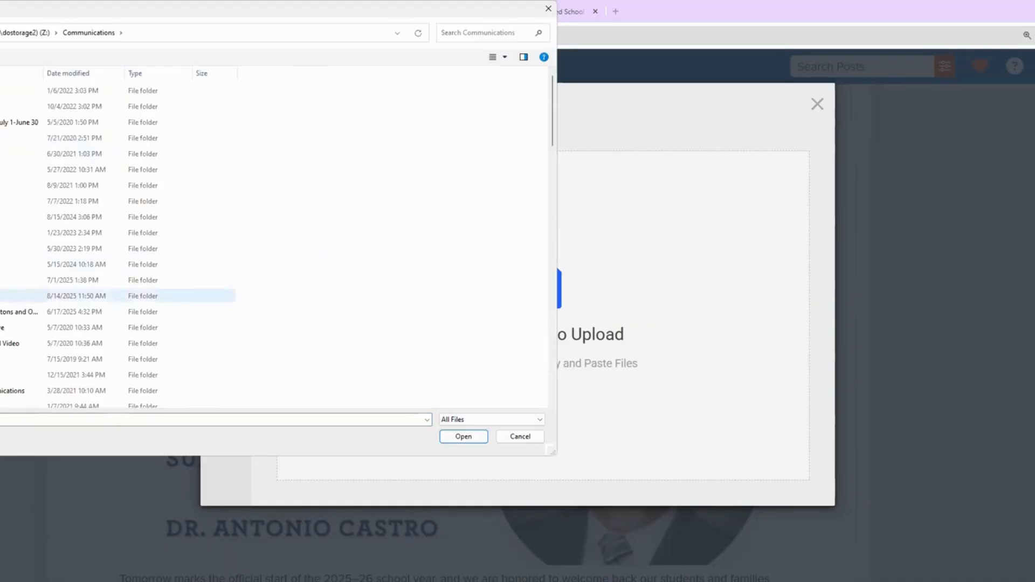
{"action": "double_click", "coordinate": [1, 296]}
{"action": "double_click", "coordinate": [6, 123]}
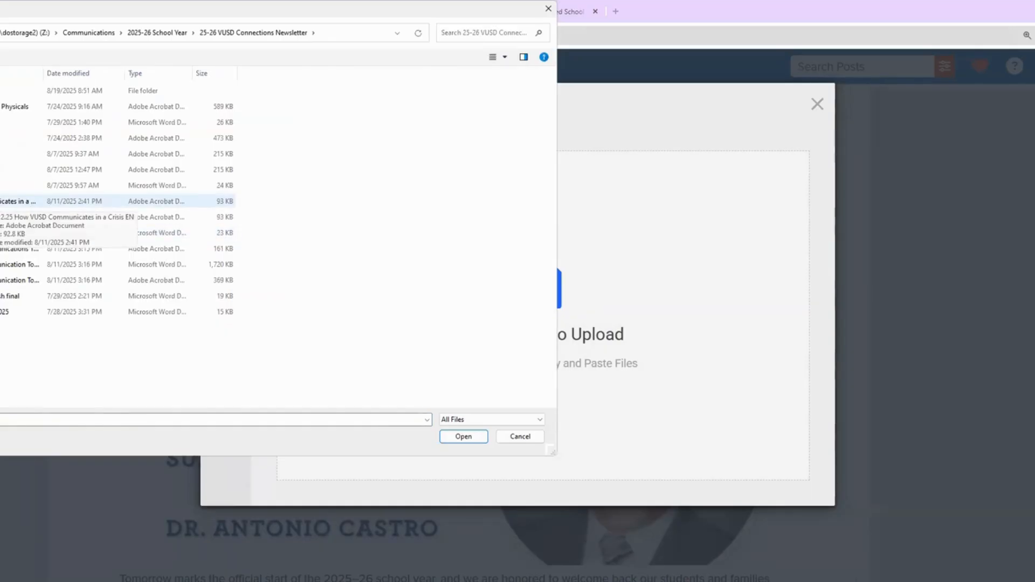
{"action": "double_click", "coordinate": [10, 201]}
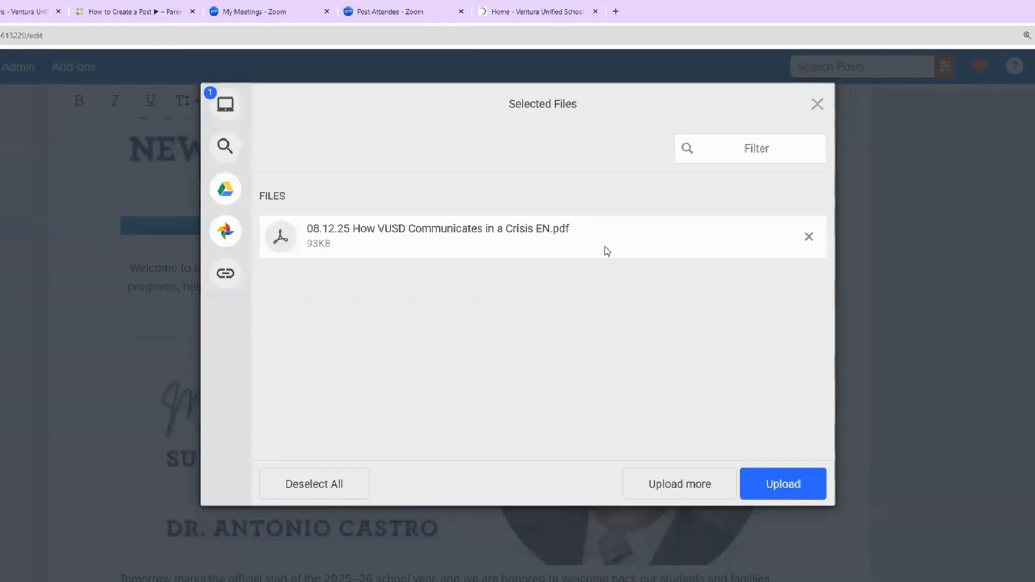
{"action": "left_click", "coordinate": [809, 485]}
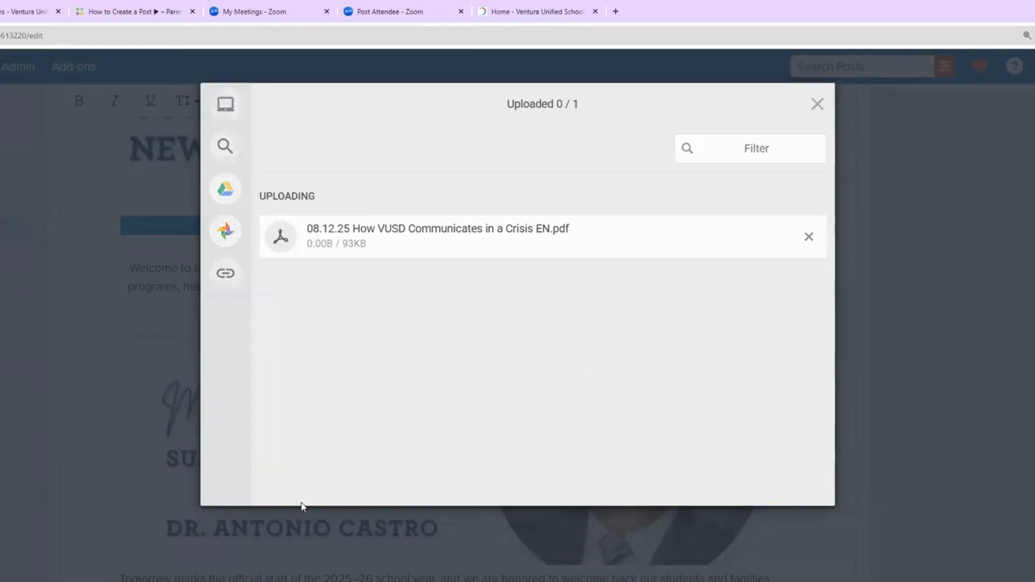
Step: Remove the duplicate Crisis EN PDF from the attachment list and return to the top of the post
{"action": "scroll", "coordinate": [301, 457], "scroll_direction": "down", "scroll_amount": 20}
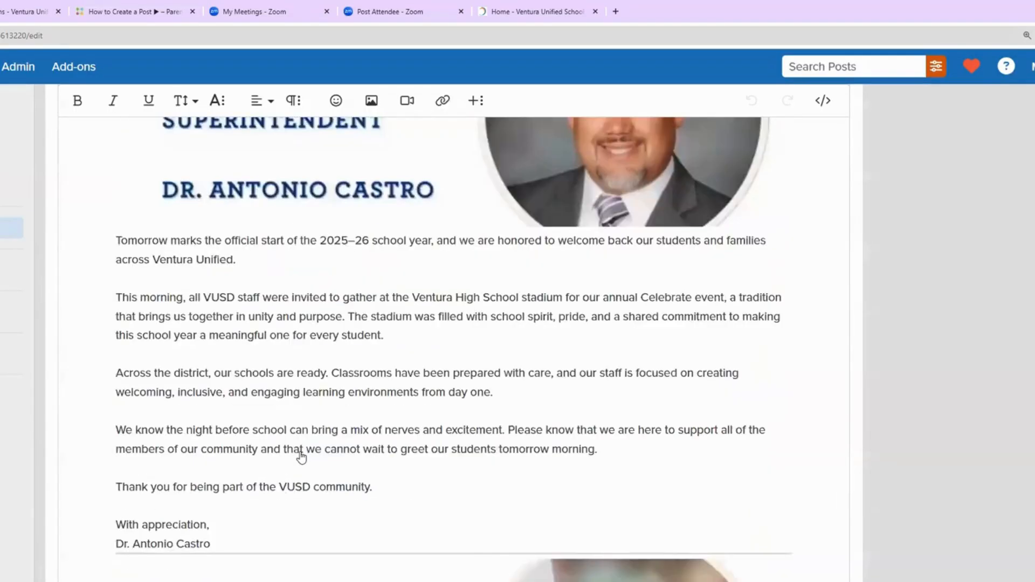
{"action": "scroll", "coordinate": [301, 453], "scroll_direction": "down", "scroll_amount": 20}
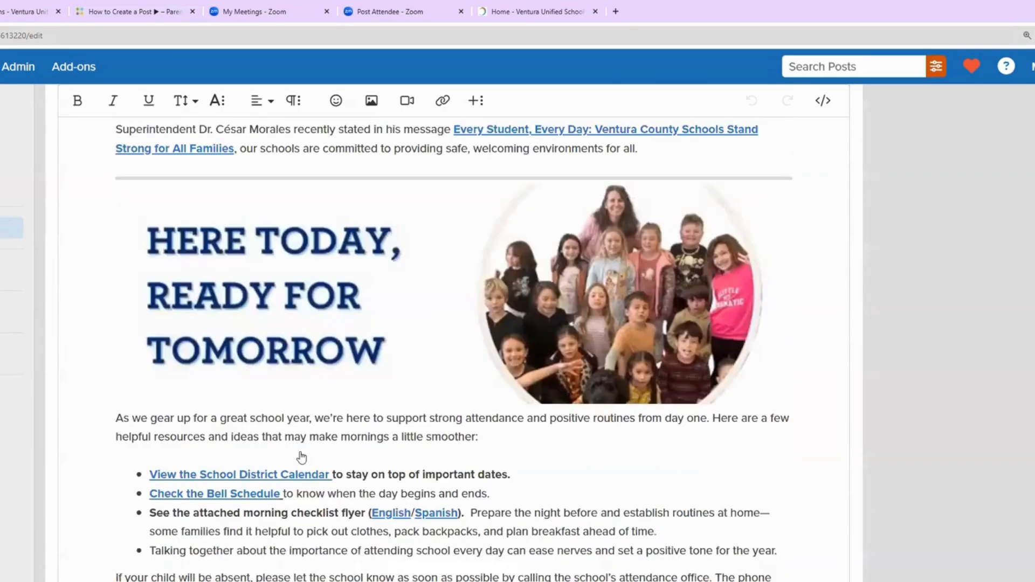
{"action": "scroll", "coordinate": [301, 457], "scroll_direction": "down", "scroll_amount": 6}
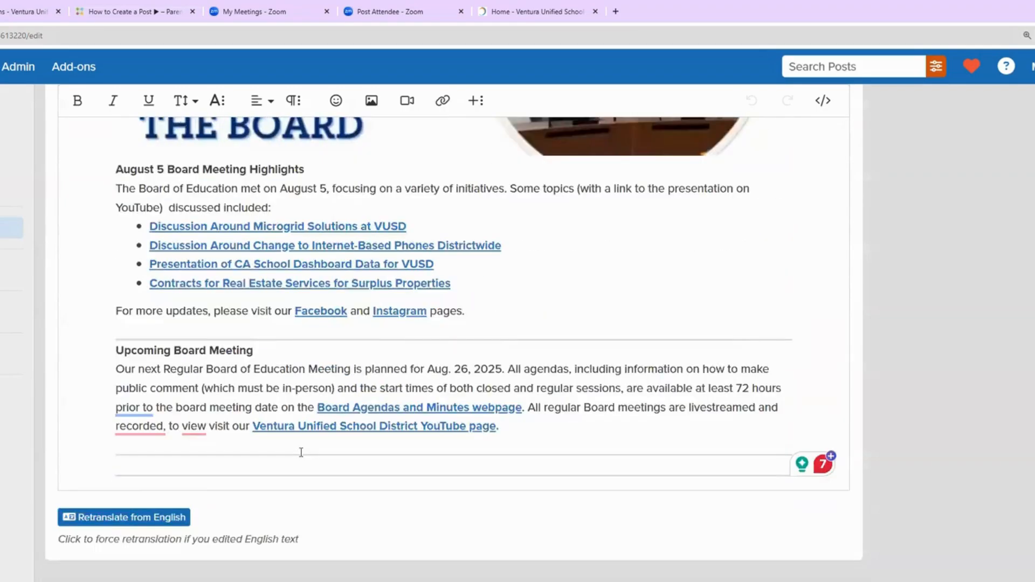
{"action": "scroll", "coordinate": [203, 329], "scroll_direction": "down", "scroll_amount": 2}
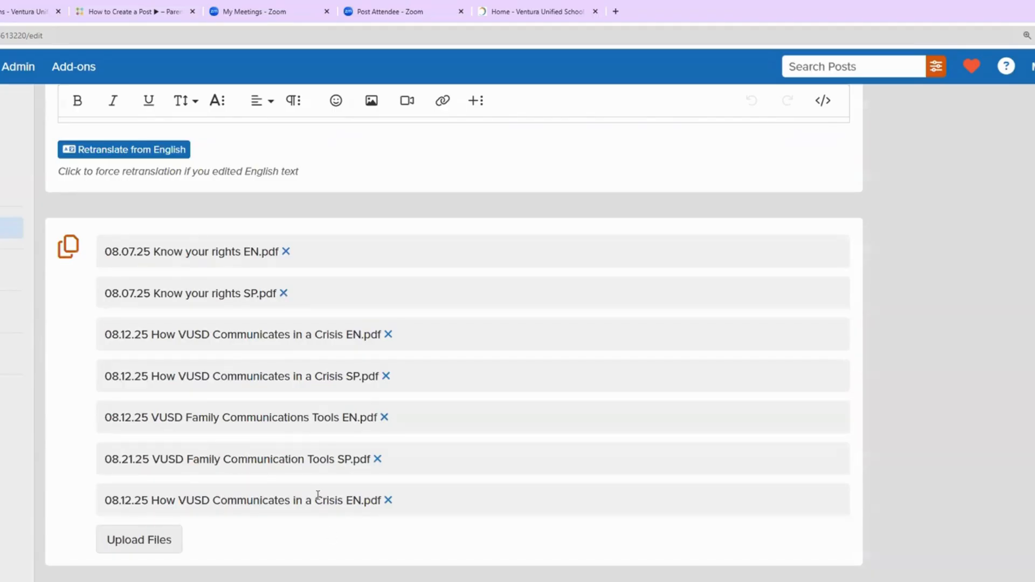
{"action": "left_click", "coordinate": [387, 501]}
{"action": "scroll", "coordinate": [441, 478], "scroll_direction": "up", "scroll_amount": 5}
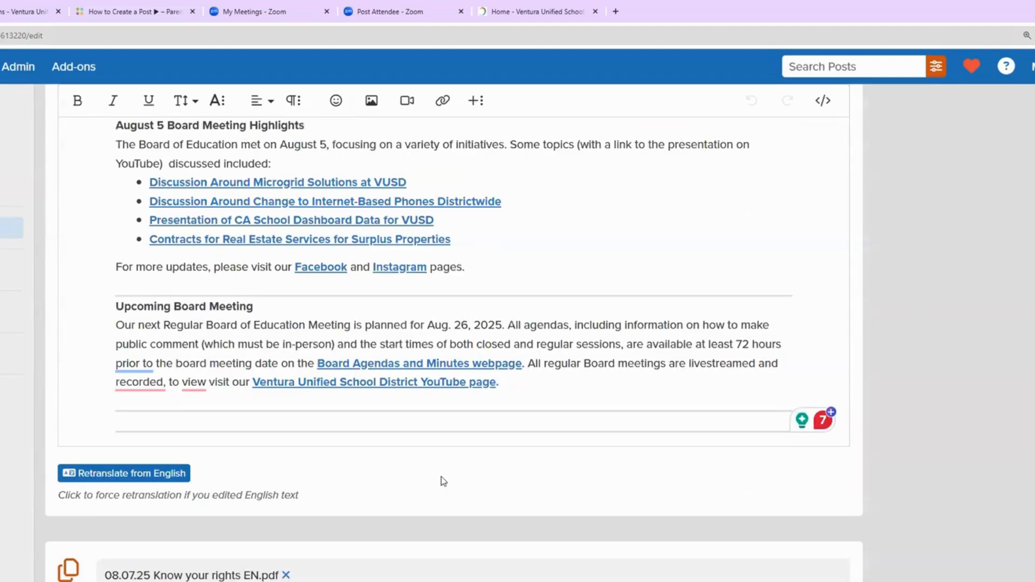
{"action": "scroll", "coordinate": [441, 476], "scroll_direction": "up", "scroll_amount": 20}
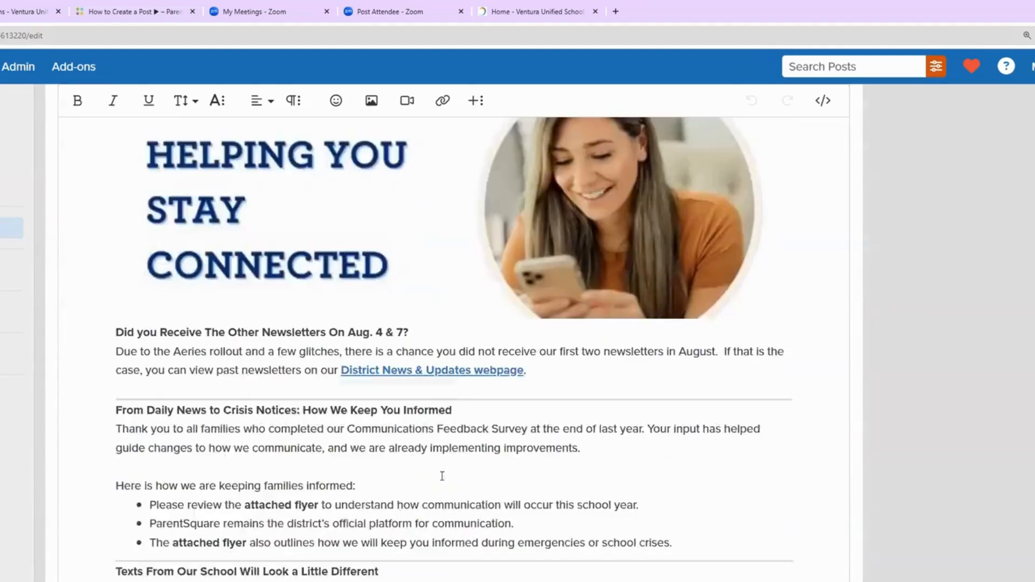
{"action": "scroll", "coordinate": [448, 478], "scroll_direction": "up", "scroll_amount": 20}
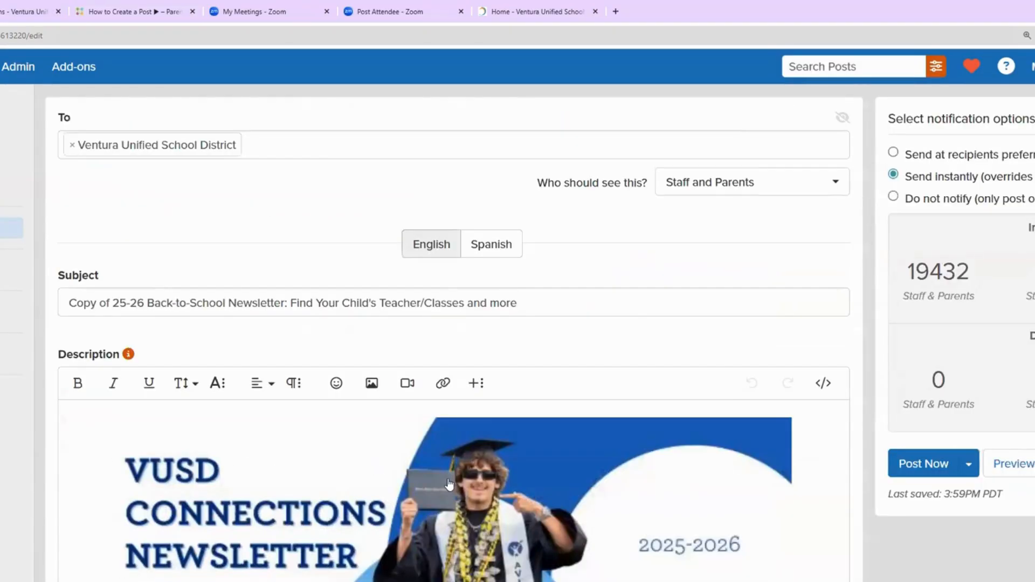
Step: Preview the newsletter copy and scroll through its rendered content
{"action": "left_click", "coordinate": [1009, 468]}
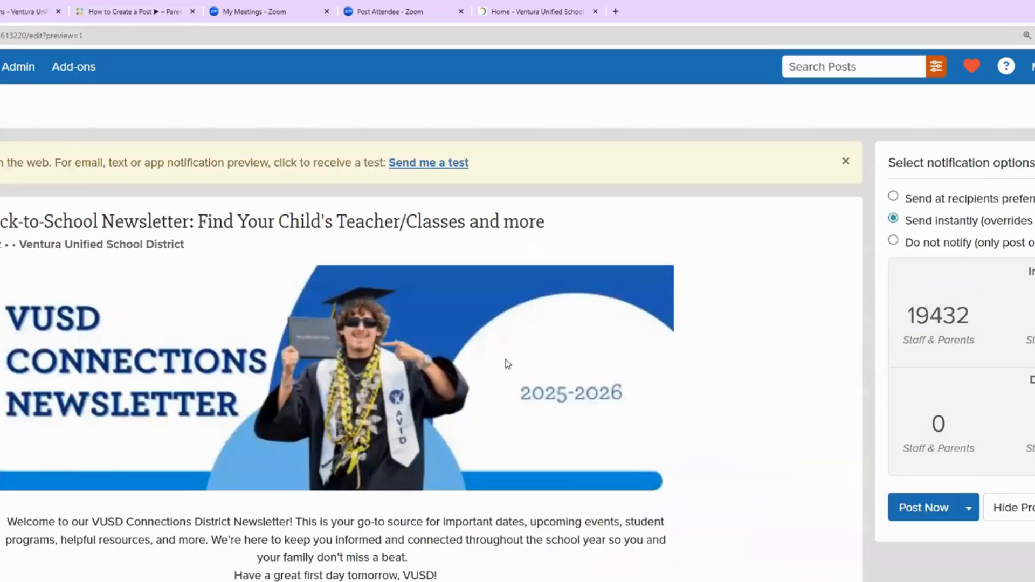
{"action": "scroll", "coordinate": [508, 363], "scroll_direction": "down", "scroll_amount": 4}
{"action": "scroll", "coordinate": [507, 363], "scroll_direction": "up", "scroll_amount": 4}
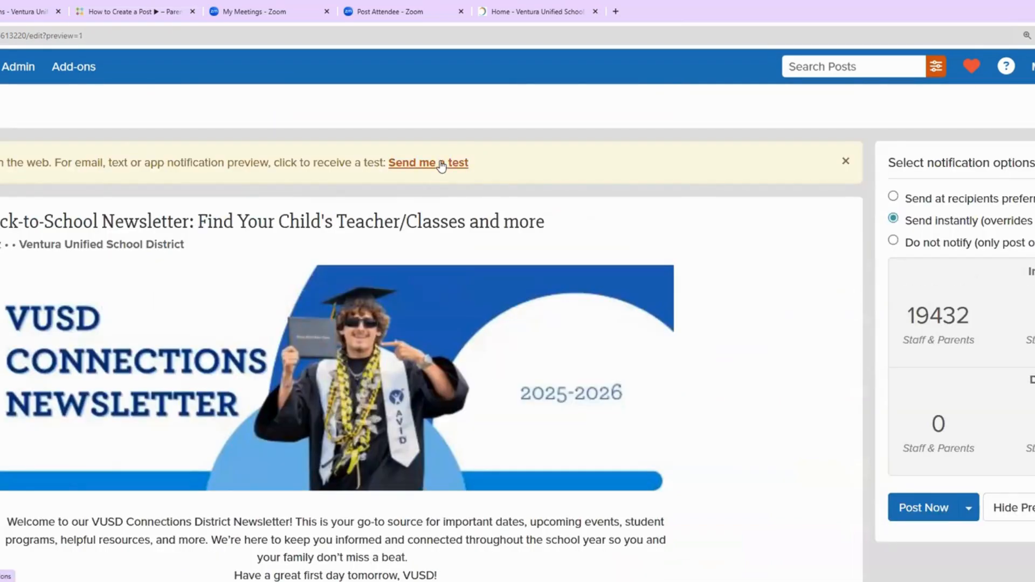
{"action": "scroll", "coordinate": [453, 268], "scroll_direction": "down", "scroll_amount": 20}
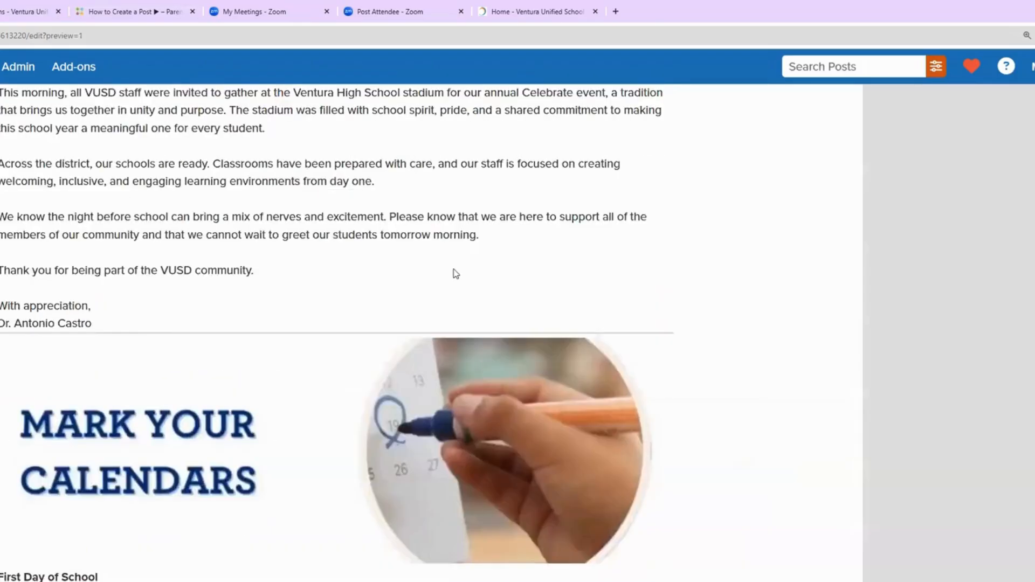
{"action": "scroll", "coordinate": [456, 273], "scroll_direction": "down", "scroll_amount": 20}
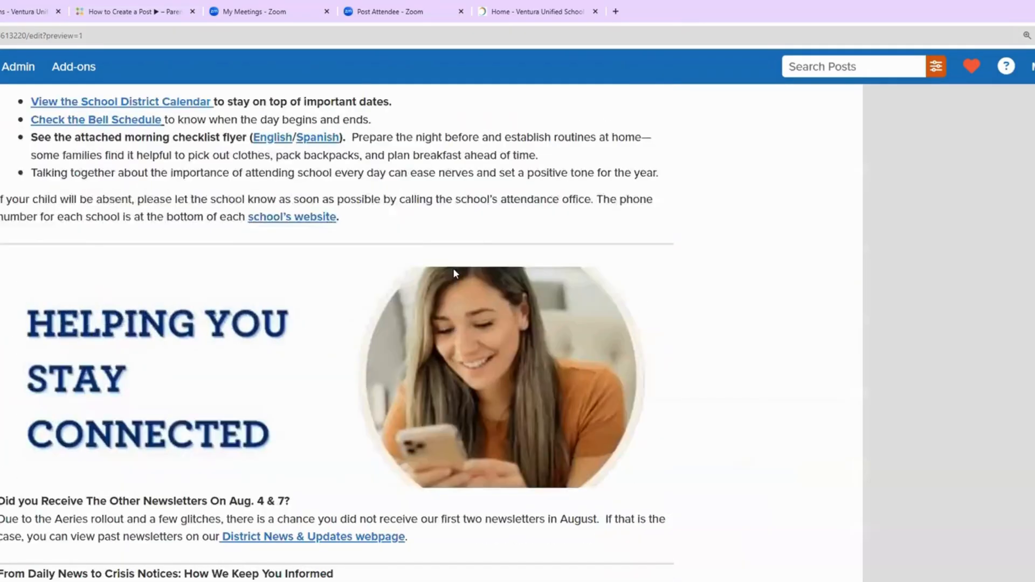
{"action": "scroll", "coordinate": [453, 270], "scroll_direction": "up", "scroll_amount": 20}
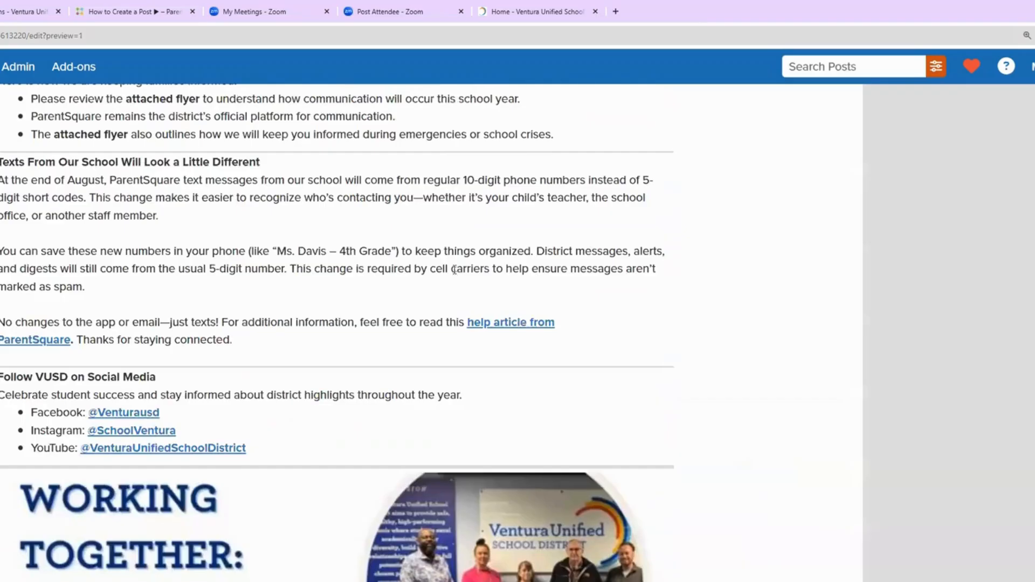
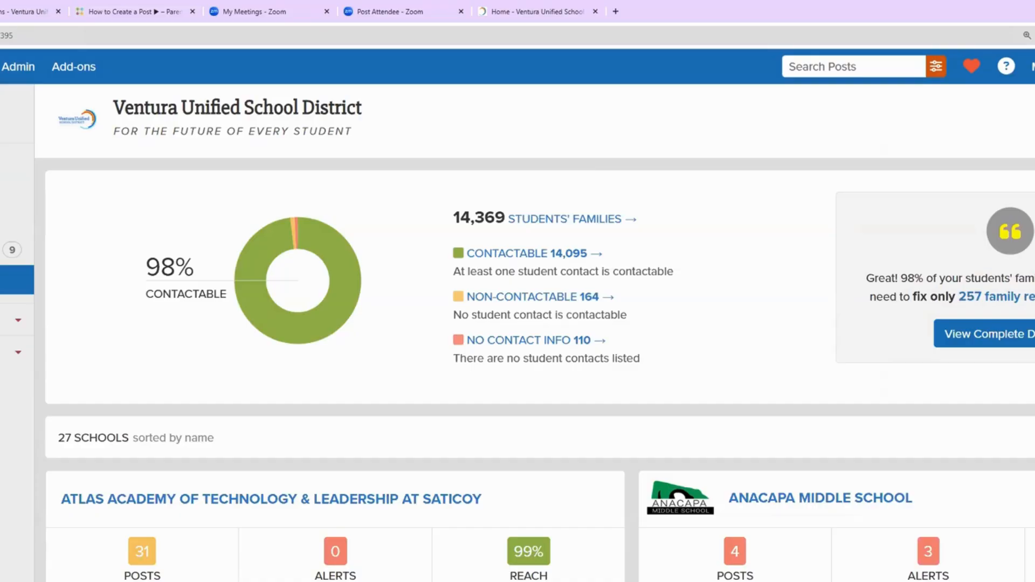
Step: Start a blank New Smart Alert from Alerts and Notices, ready to enter its title
{"action": "left_click", "coordinate": [11, 280]}
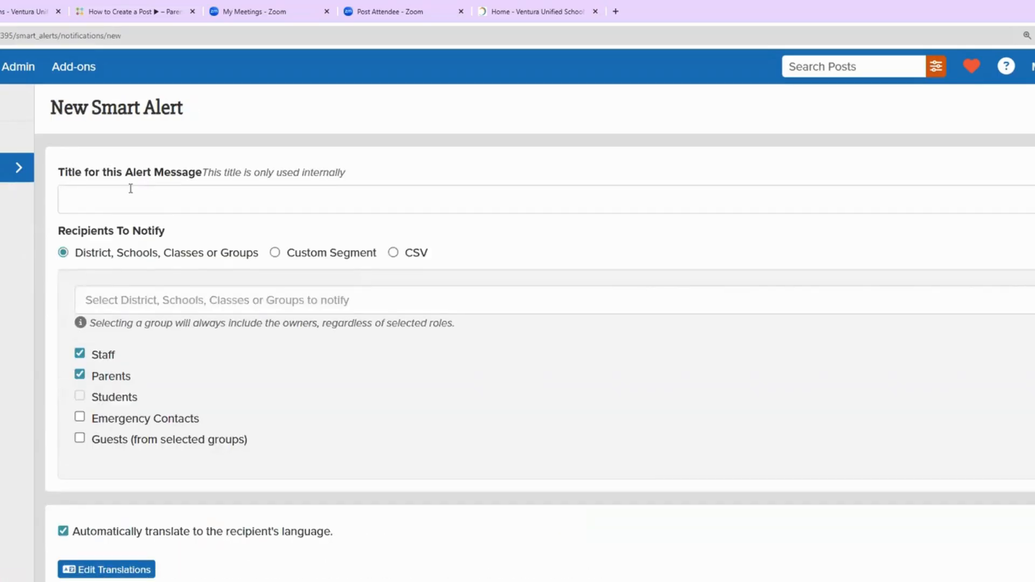
{"action": "left_click", "coordinate": [131, 189]}
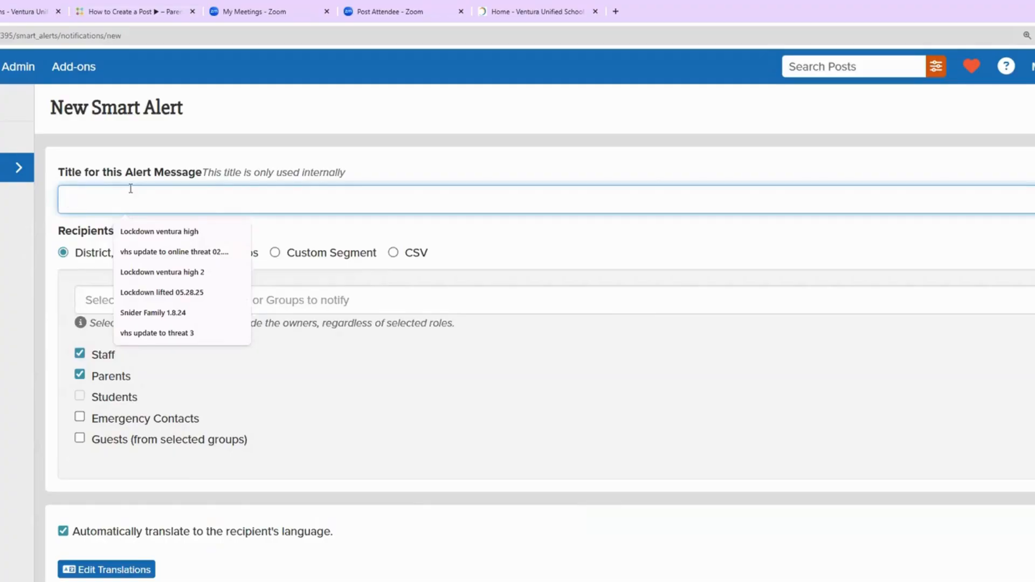
Step: Enter 'Test message' as the alert title and choose VUSD Office Staff as the recipient group
{"action": "type", "text": "Test message"}
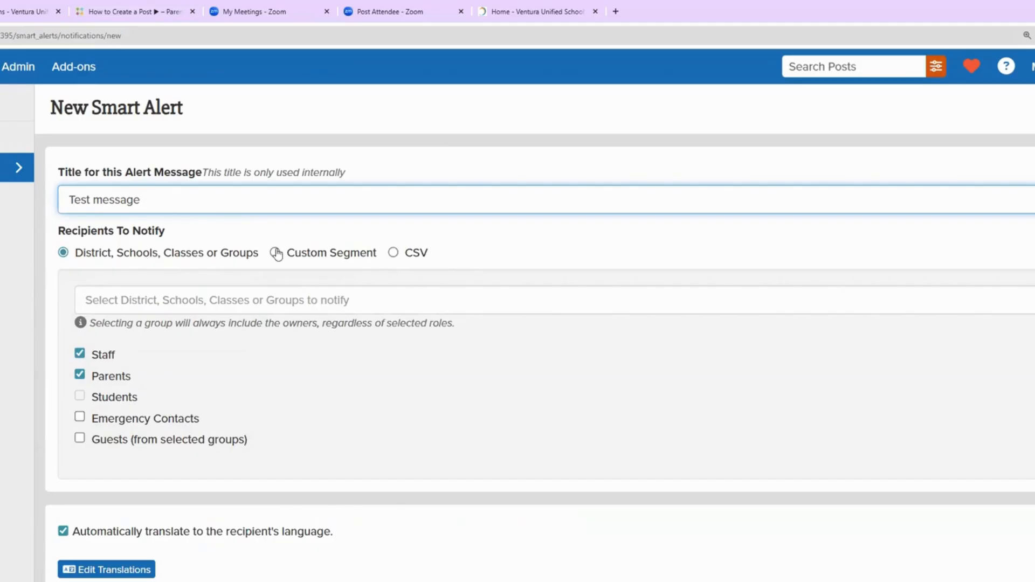
{"action": "left_click", "coordinate": [124, 298]}
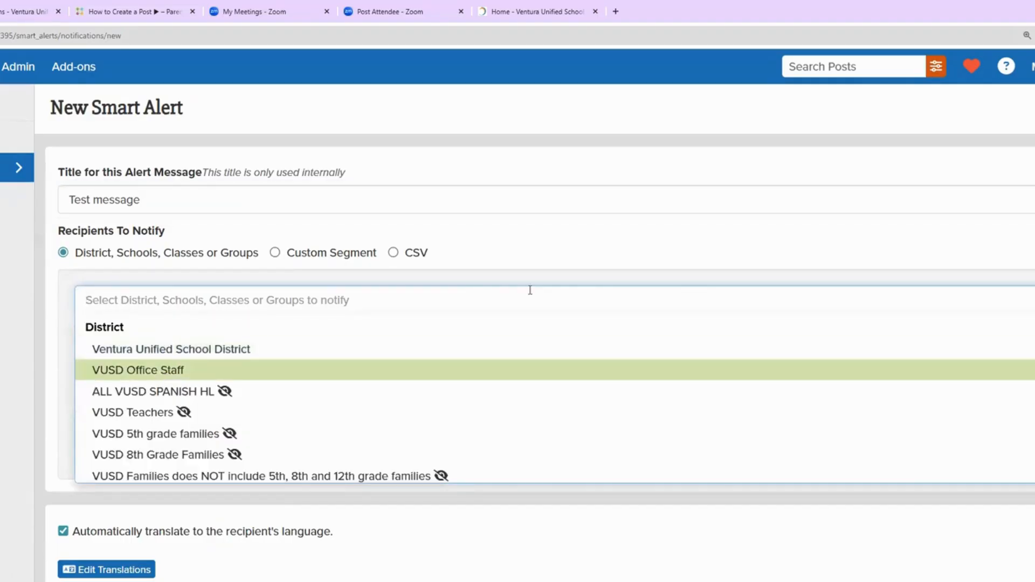
{"action": "key", "text": "Return"}
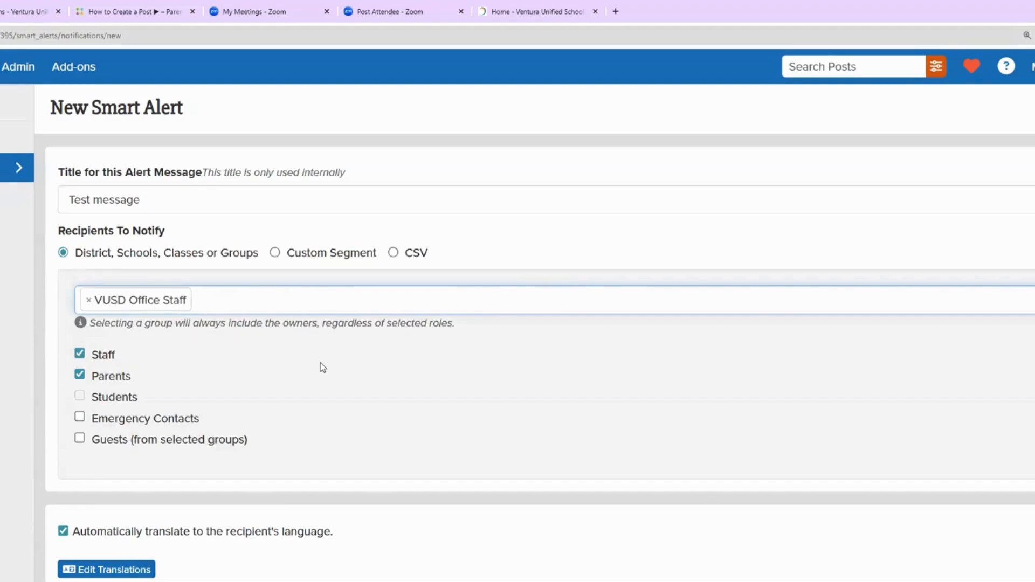
{"action": "scroll", "coordinate": [323, 367], "scroll_direction": "down", "scroll_amount": 1}
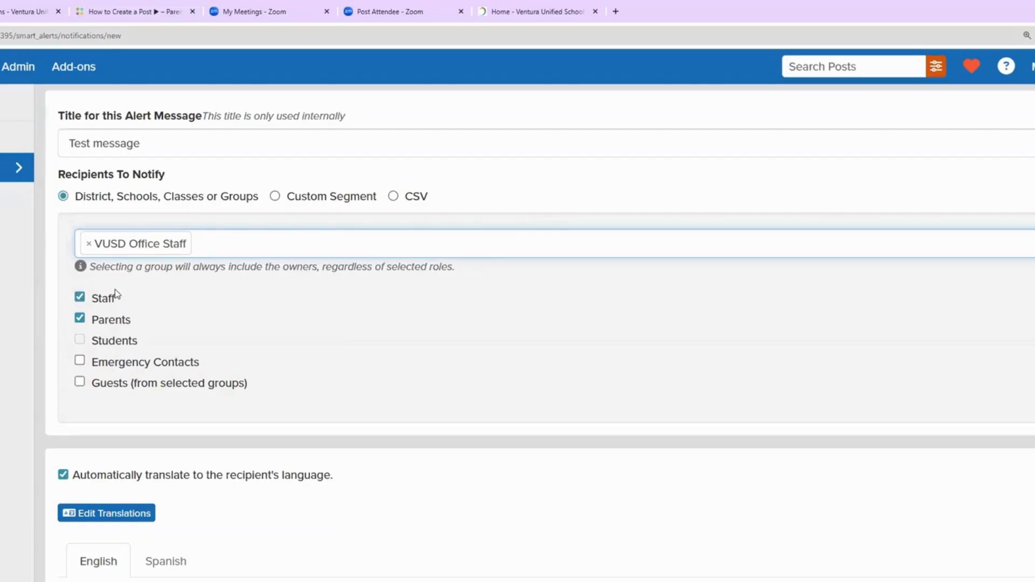
{"action": "mouse_move", "coordinate": [105, 344]}
{"action": "scroll", "coordinate": [78, 382], "scroll_direction": "down", "scroll_amount": 3}
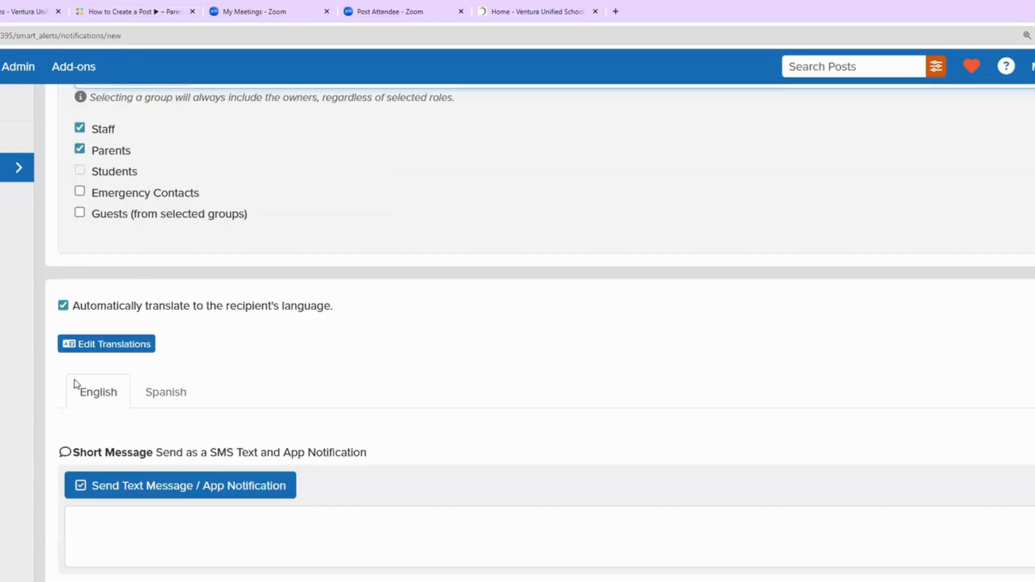
{"action": "scroll", "coordinate": [75, 384], "scroll_direction": "down", "scroll_amount": 2}
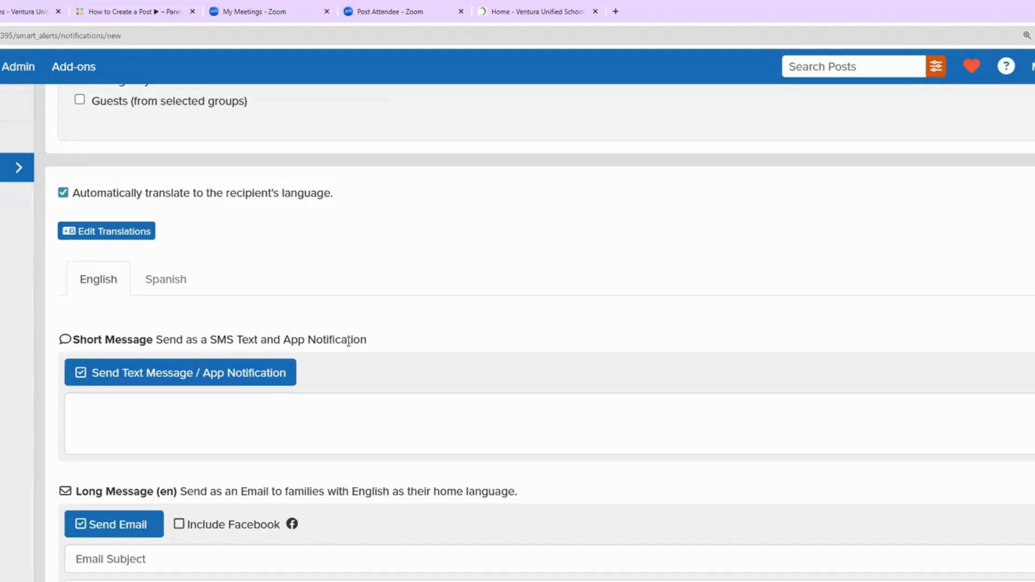
Step: Write the short message 'This is a test of our smart alert system. Please check email and voicemail for further information.'
{"action": "left_click", "coordinate": [118, 416]}
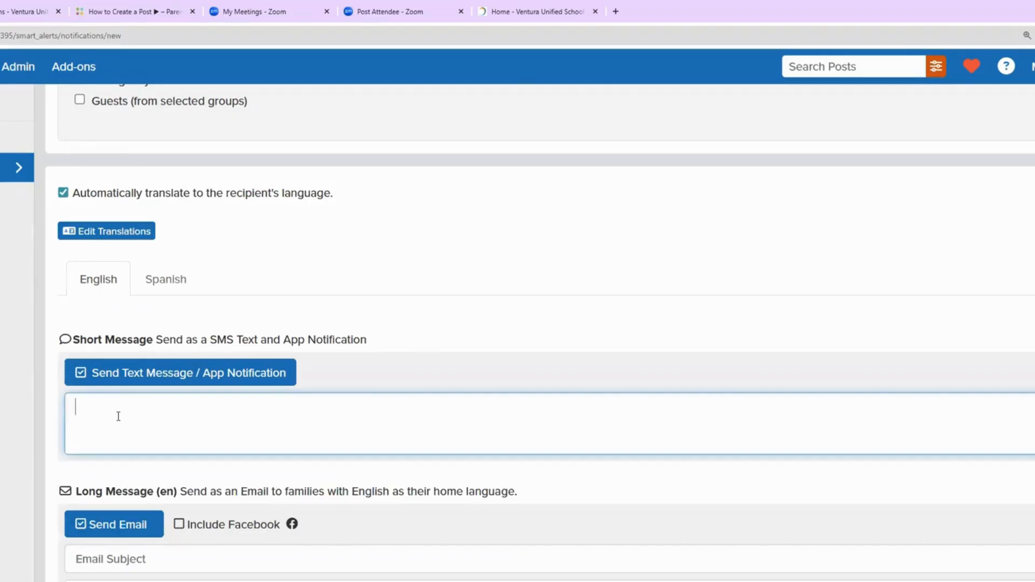
{"action": "type", "text": "This is"}
{"action": "key", "text": "BackSpace"}
{"action": "key", "text": "BackSpace"}
{"action": "type", "text": "is"}
{"action": "type", "text": "a test of our smart al"}
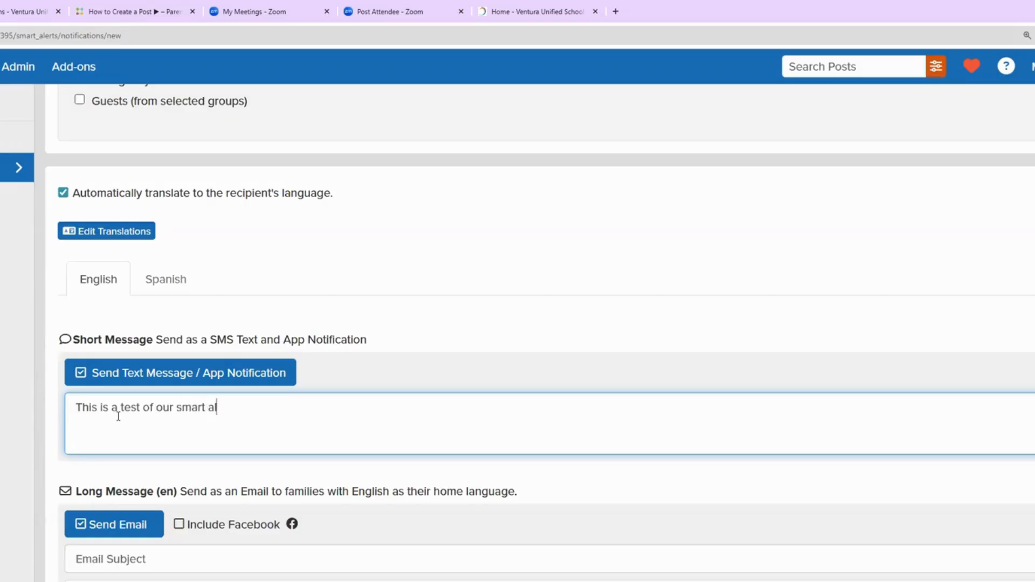
{"action": "type", "text": "erty system."}
{"action": "scroll", "coordinate": [124, 421], "scroll_direction": "down", "scroll_amount": 2}
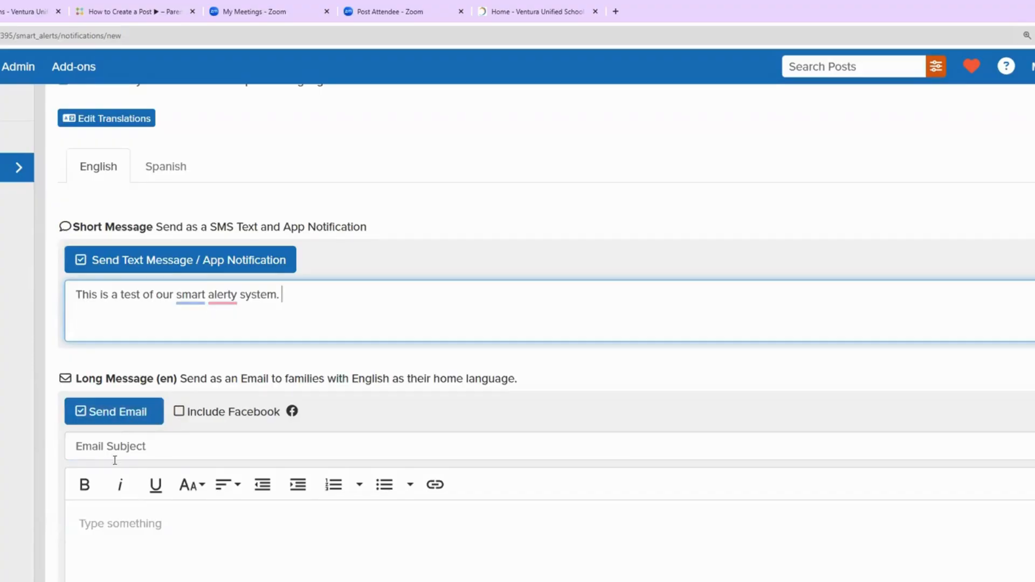
{"action": "left_click", "coordinate": [113, 447]}
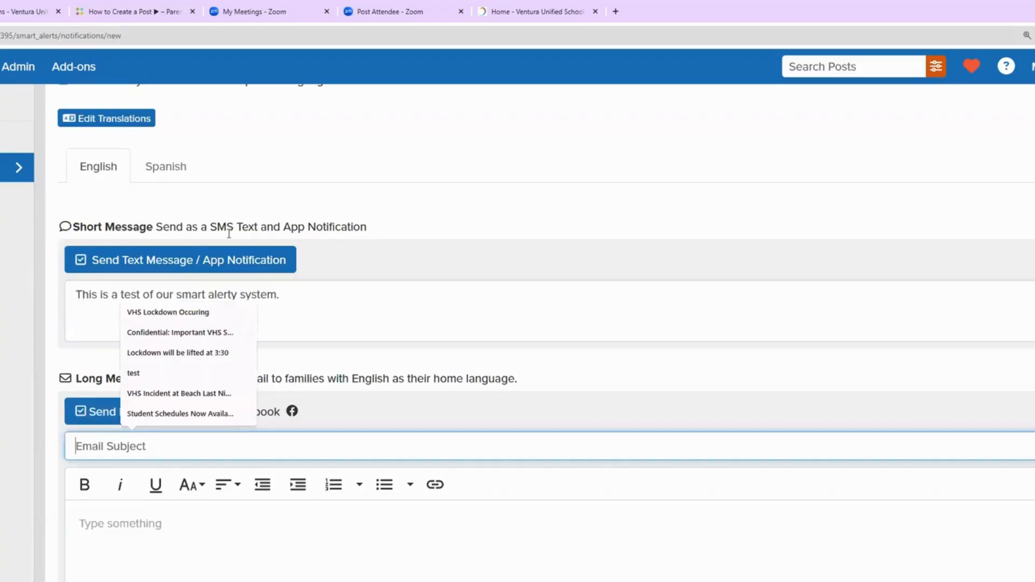
{"action": "left_click", "coordinate": [349, 289]}
{"action": "type", "text": "Please check email and voice"}
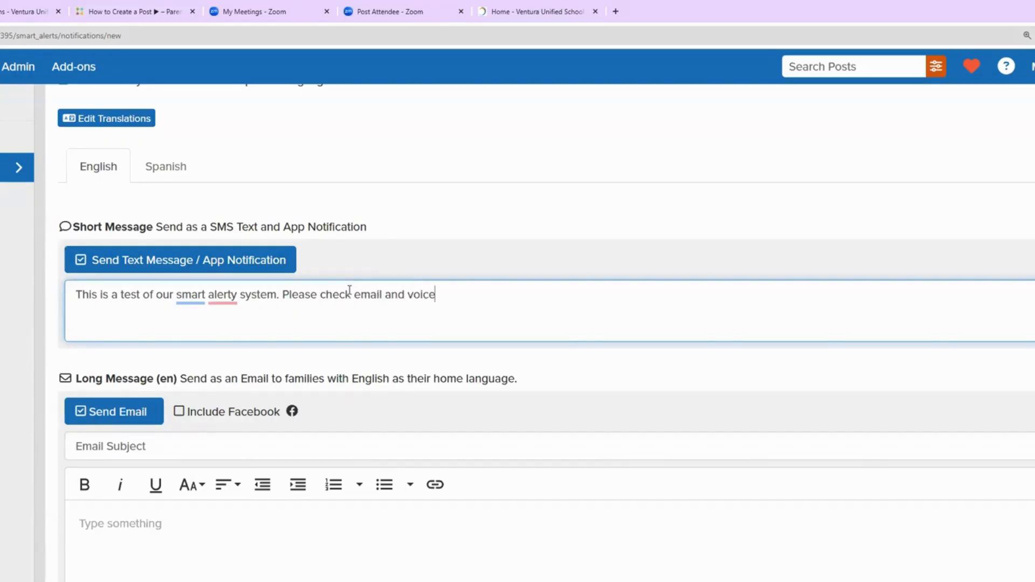
{"action": "type", "text": "mail for futher"}
{"action": "type", "text": " ifnorma"}
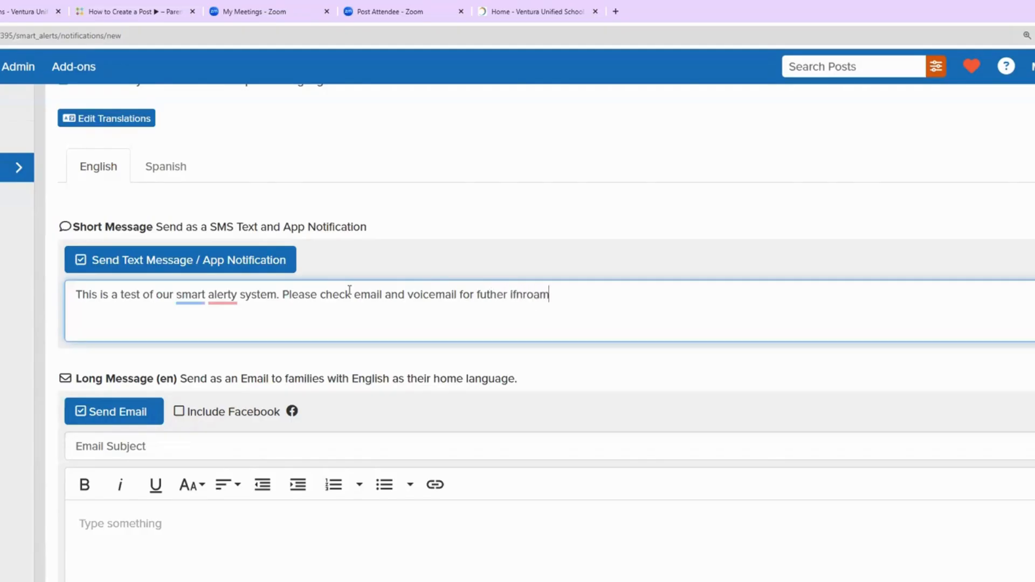
{"action": "key", "text": "BackSpace"}
{"action": "key", "text": "BackSpace"}
{"action": "key", "text": "BackSpace"}
{"action": "key", "text": "BackSpace"}
{"action": "key", "text": "BackSpace"}
{"action": "key", "text": "BackSpace"}
{"action": "type", "text": "nformation."}
{"action": "scroll", "coordinate": [196, 462], "scroll_direction": "down", "scroll_amount": 3}
Step: Set email subject 'Test of system', write a pick-up information body, and enable Send Audio Message
{"action": "left_click", "coordinate": [119, 279]}
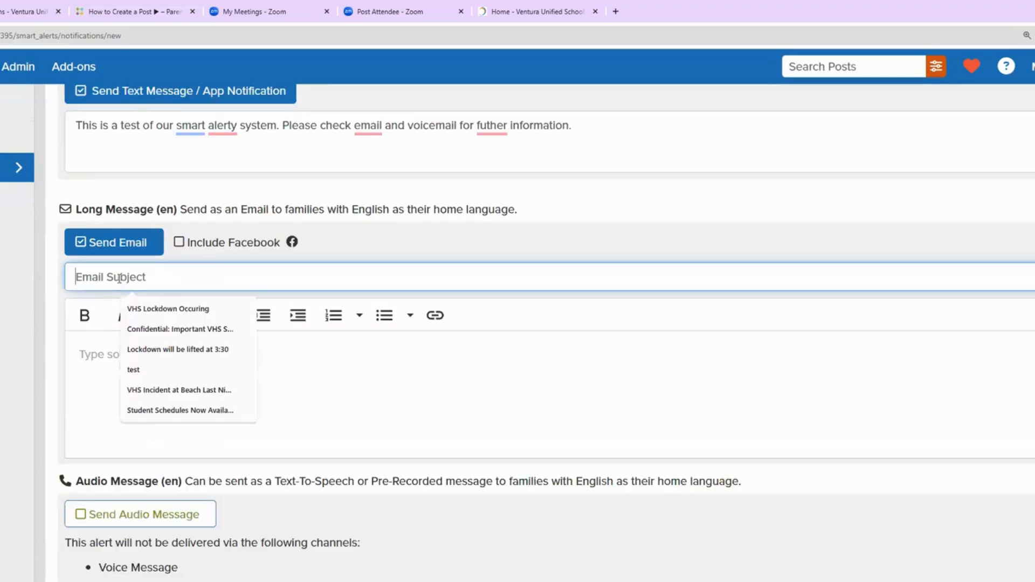
{"action": "type", "text": "Test of system"}
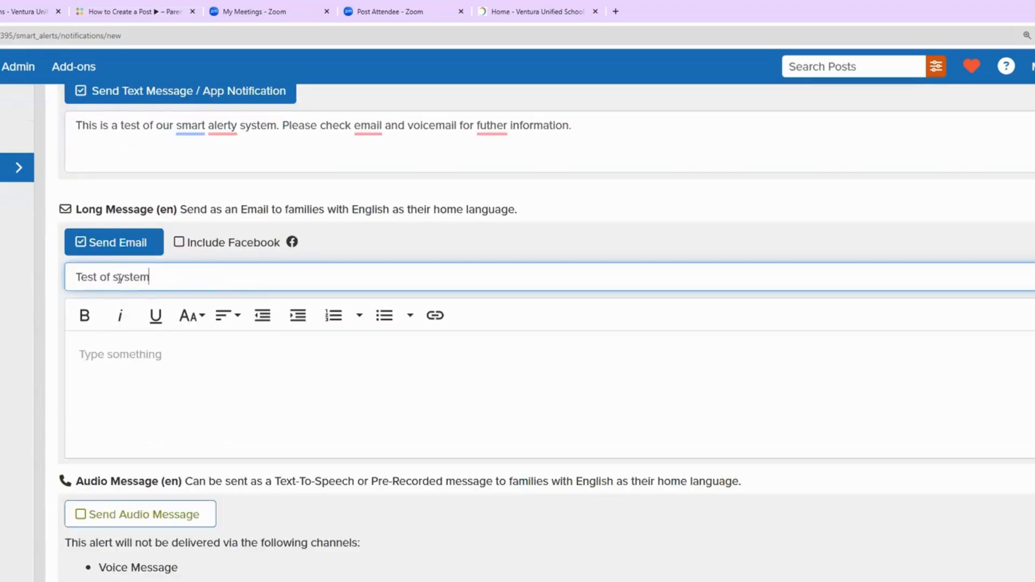
{"action": "left_click", "coordinate": [100, 348]}
{"action": "type", "text": "Test of"}
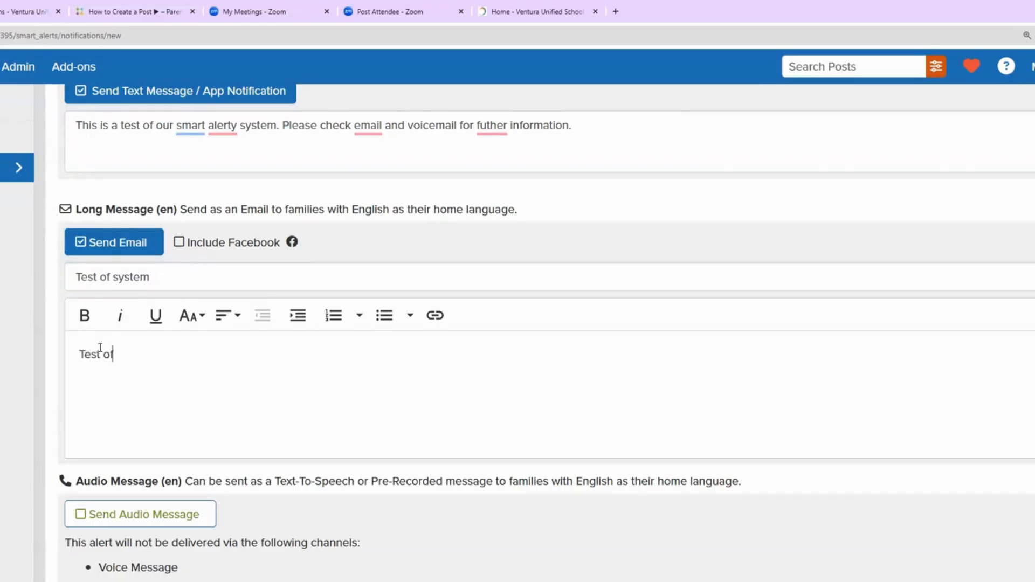
{"action": "type", "text": " the system p"}
{"action": "type", "text": "ut"}
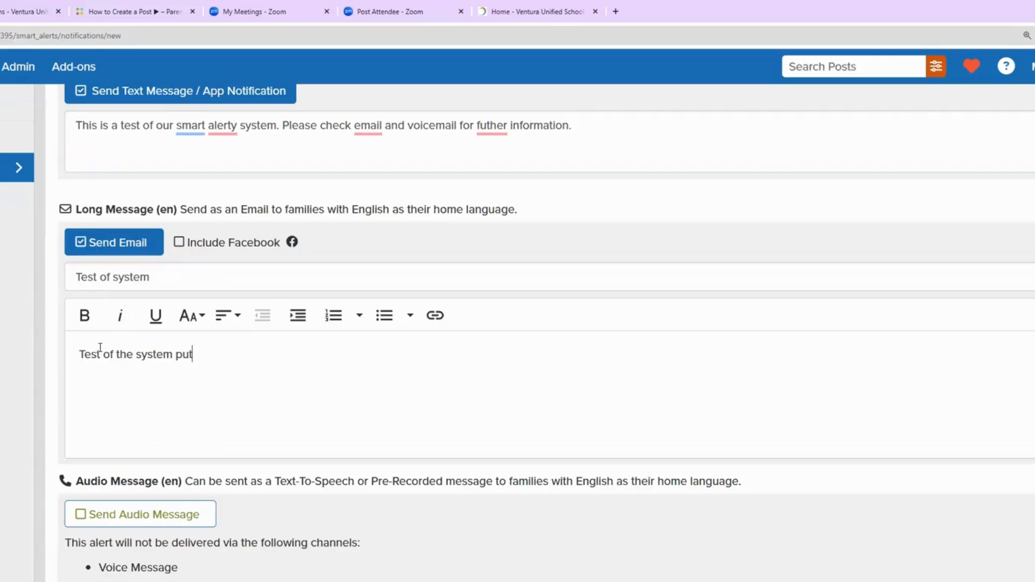
{"action": "type", "text": " all pertinent inforamtion about pick up etc."}
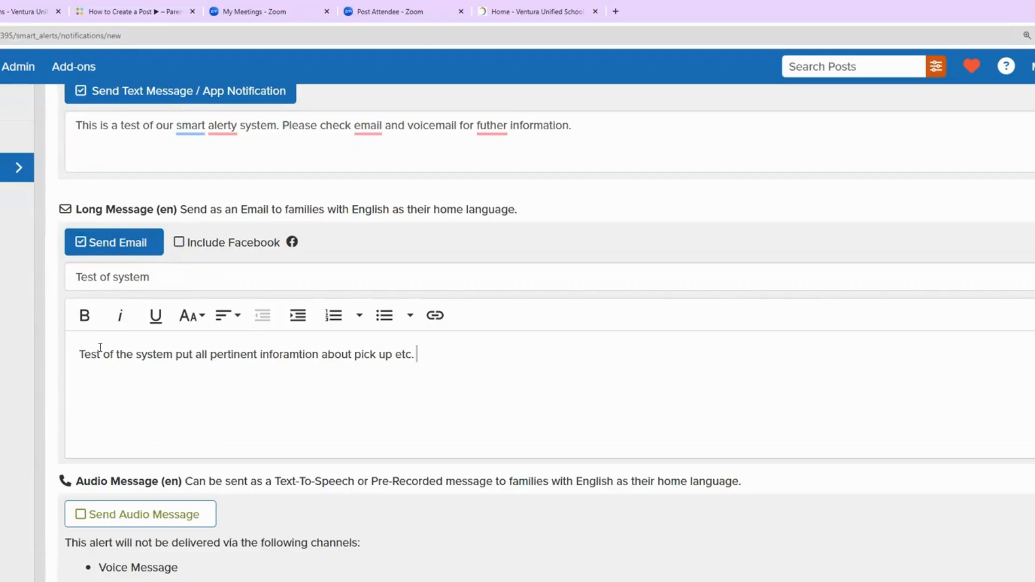
{"action": "left_click", "coordinate": [247, 418]}
{"action": "mouse_move", "coordinate": [311, 360]}
{"action": "scroll", "coordinate": [707, 379], "scroll_direction": "down", "scroll_amount": 3}
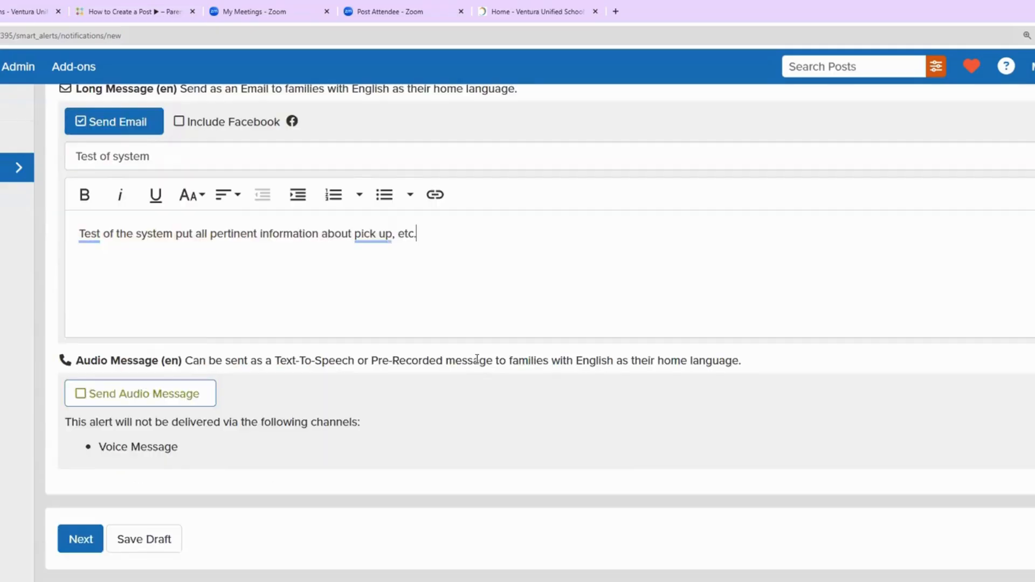
{"action": "left_click", "coordinate": [116, 395]}
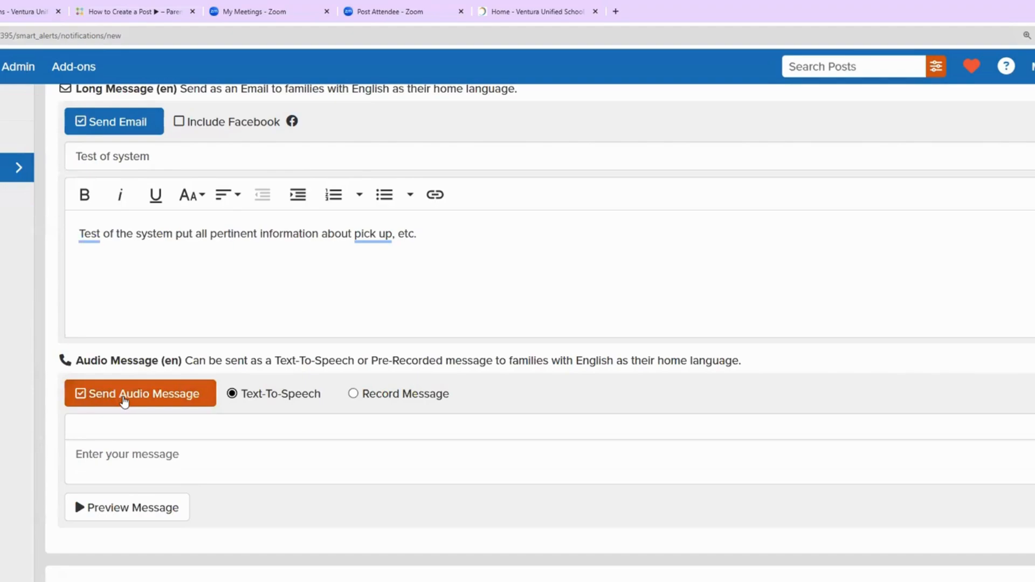
Step: Switch the audio to Record Message and bring up the Record From Phone dialog
{"action": "left_click", "coordinate": [354, 394]}
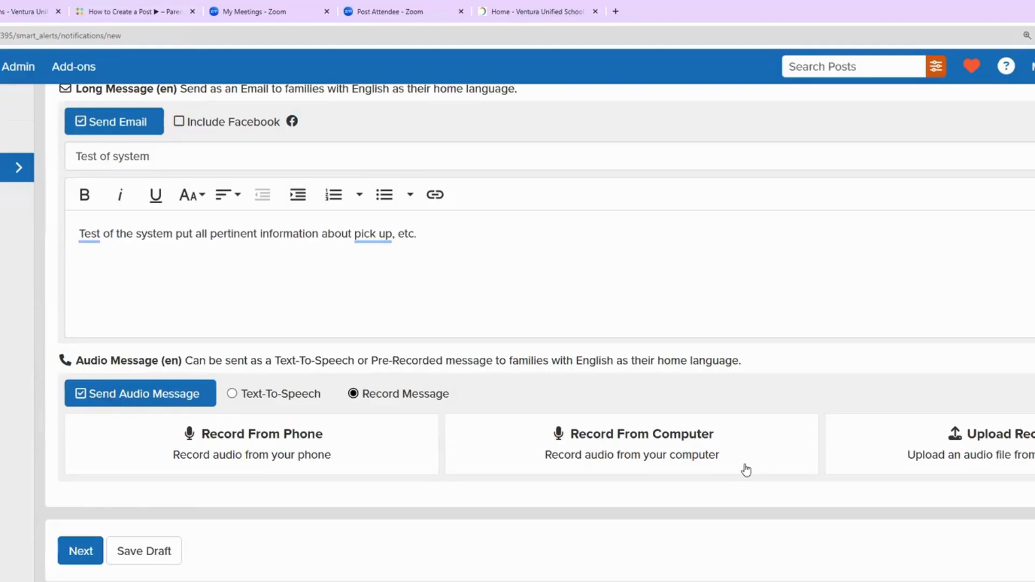
{"action": "left_click", "coordinate": [284, 443]}
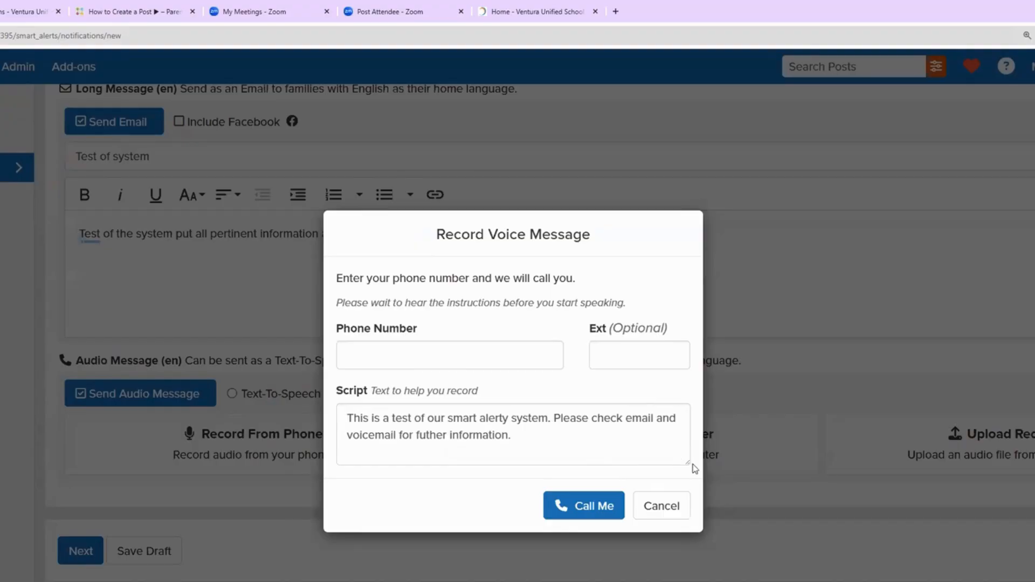
Step: Enter a phone number and have the system call to record a 4-second voice message
{"action": "left_click_drag", "start_coordinate": [687, 462], "coordinate": [665, 484]}
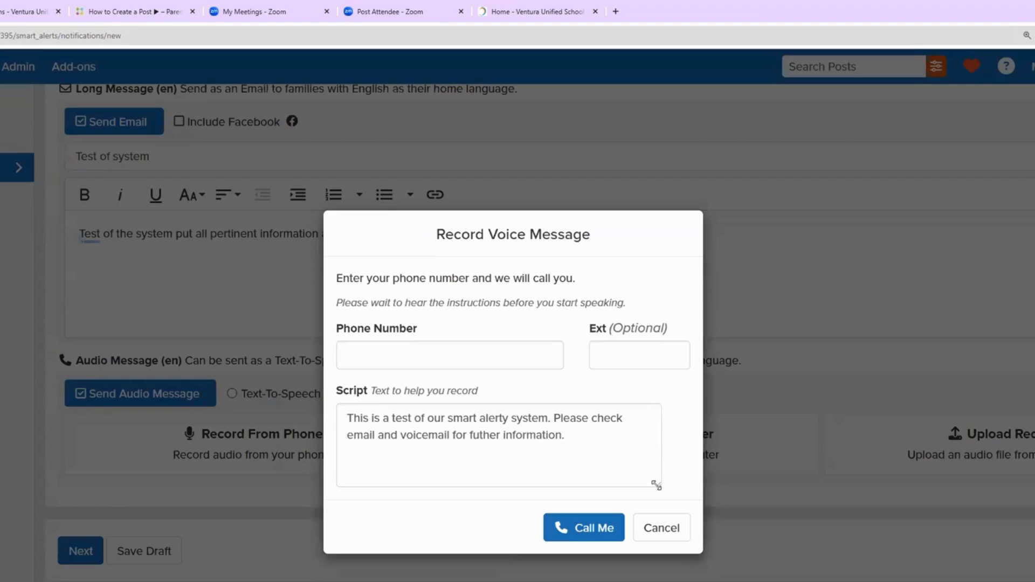
{"action": "mouse_move", "coordinate": [655, 485]}
{"action": "left_mouse_down"}
{"action": "mouse_move", "coordinate": [714, 580]}
{"action": "mouse_move", "coordinate": [774, 580]}
{"action": "mouse_move", "coordinate": [665, 497]}
{"action": "left_mouse_up"}
{"action": "left_click", "coordinate": [416, 345]}
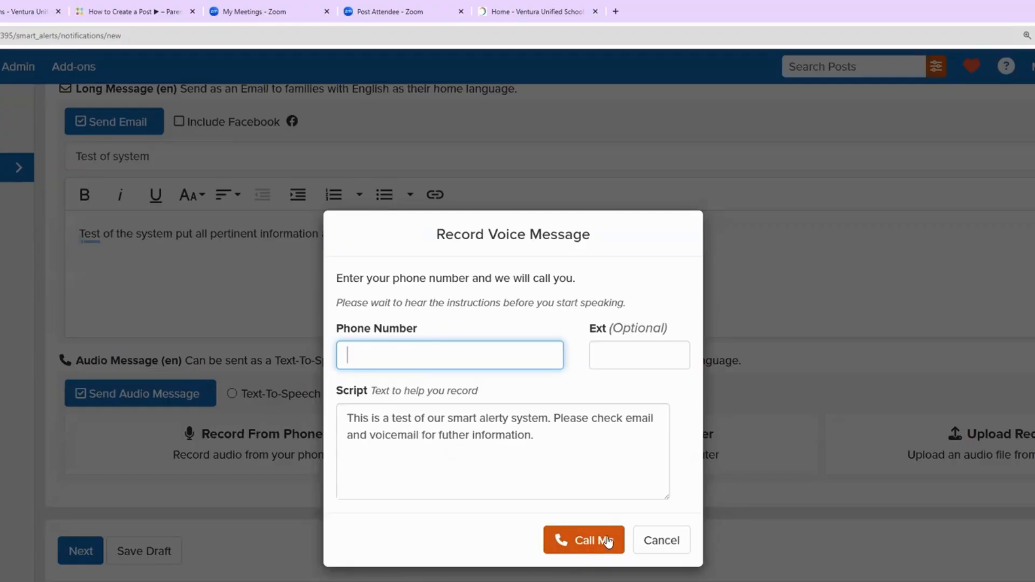
{"action": "type", "text": "81847"}
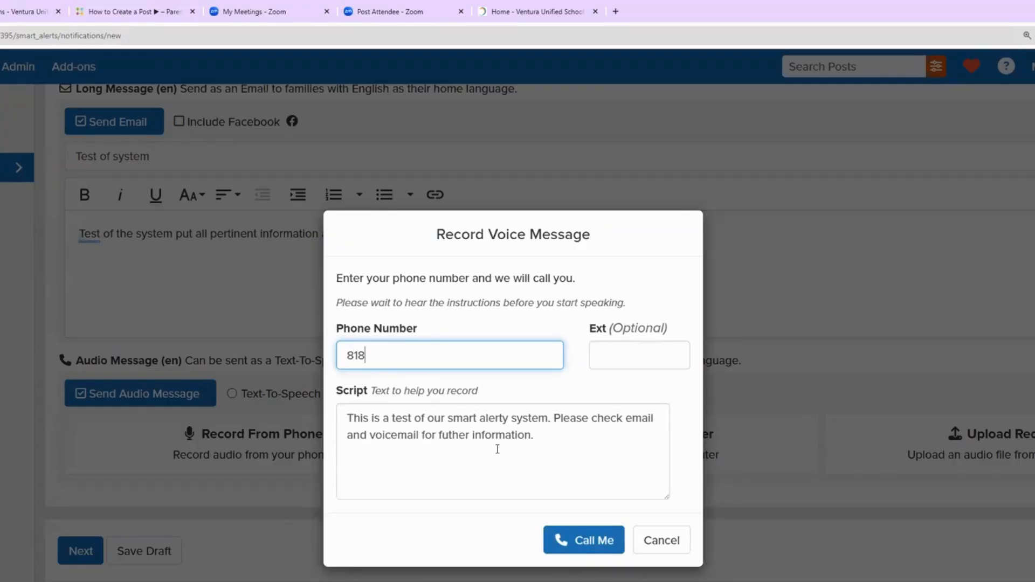
{"action": "key", "text": "BackSpace"}
{"action": "key", "text": "BackSpace"}
{"action": "key", "text": "BackSpace"}
{"action": "key", "text": "BackSpace"}
{"action": "key", "text": "BackSpace"}
{"action": "left_click", "coordinate": [559, 543]}
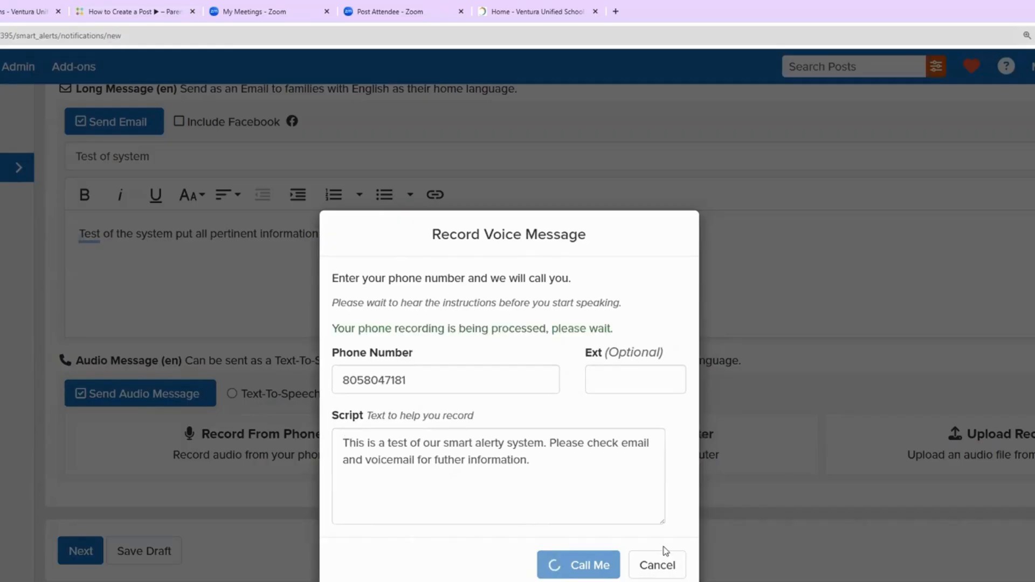
{"action": "scroll", "coordinate": [654, 474], "scroll_direction": "down", "scroll_amount": 1}
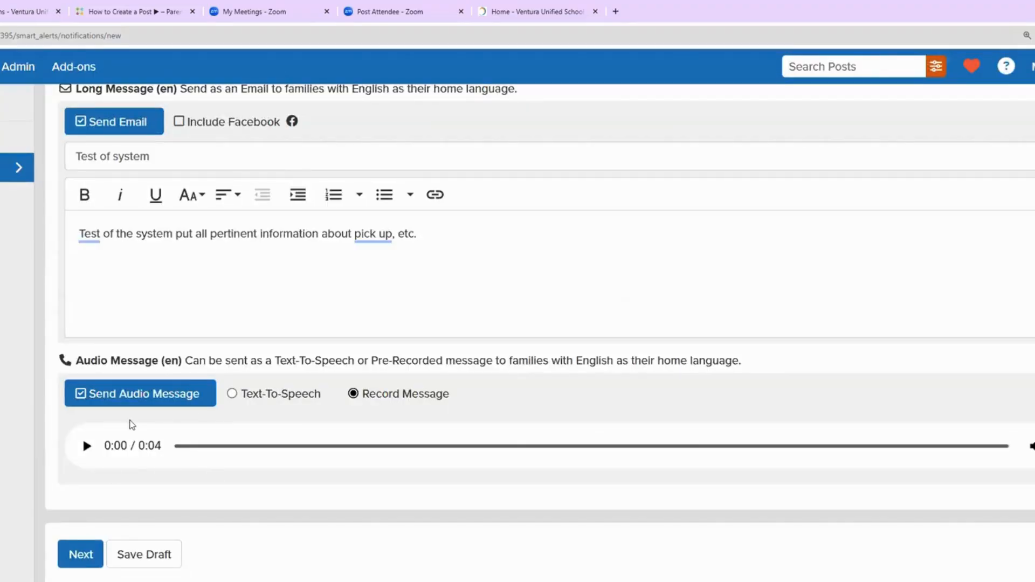
{"action": "left_click", "coordinate": [87, 450]}
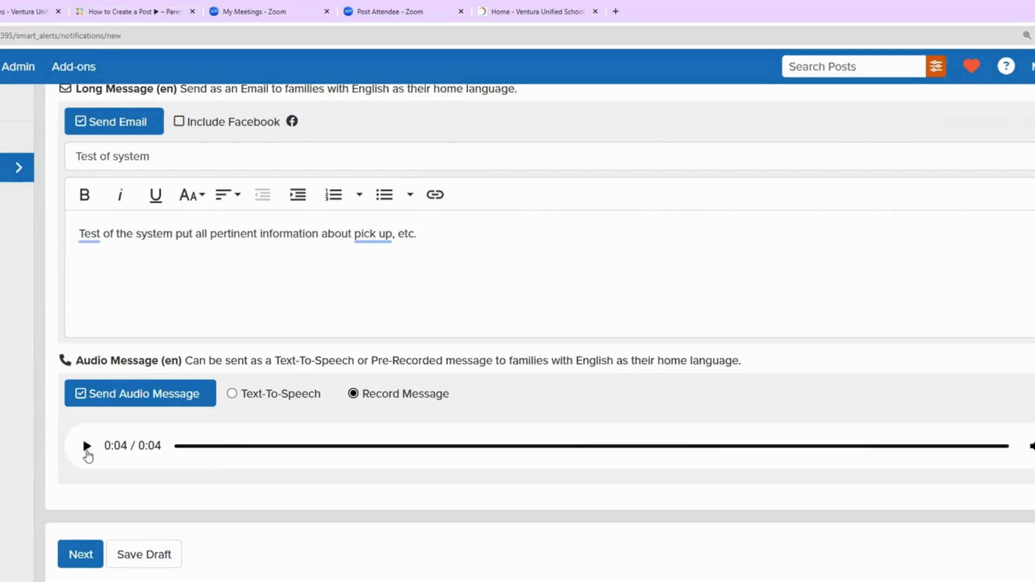
{"action": "left_click", "coordinate": [1034, 446]}
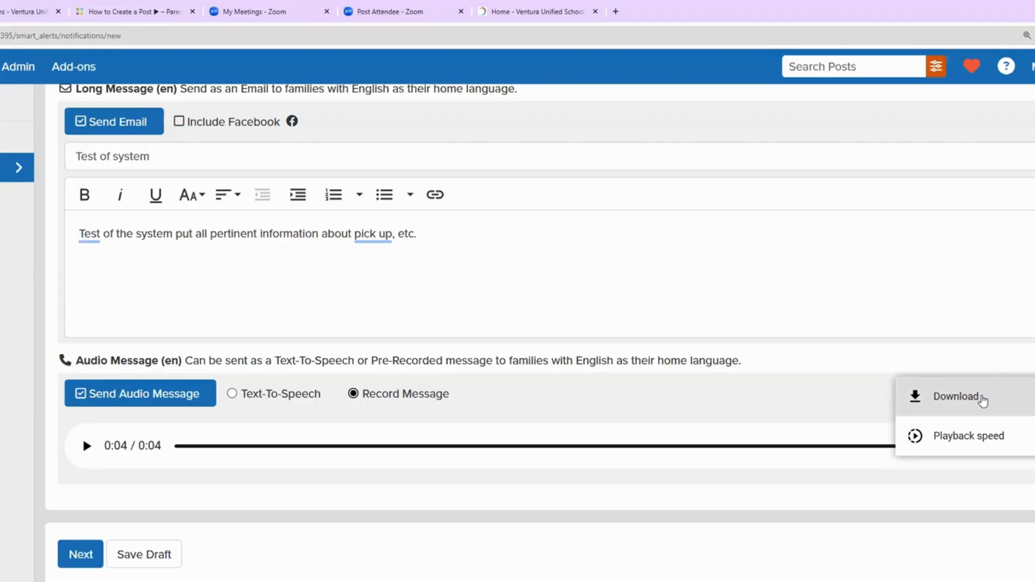
{"action": "left_click", "coordinate": [827, 482]}
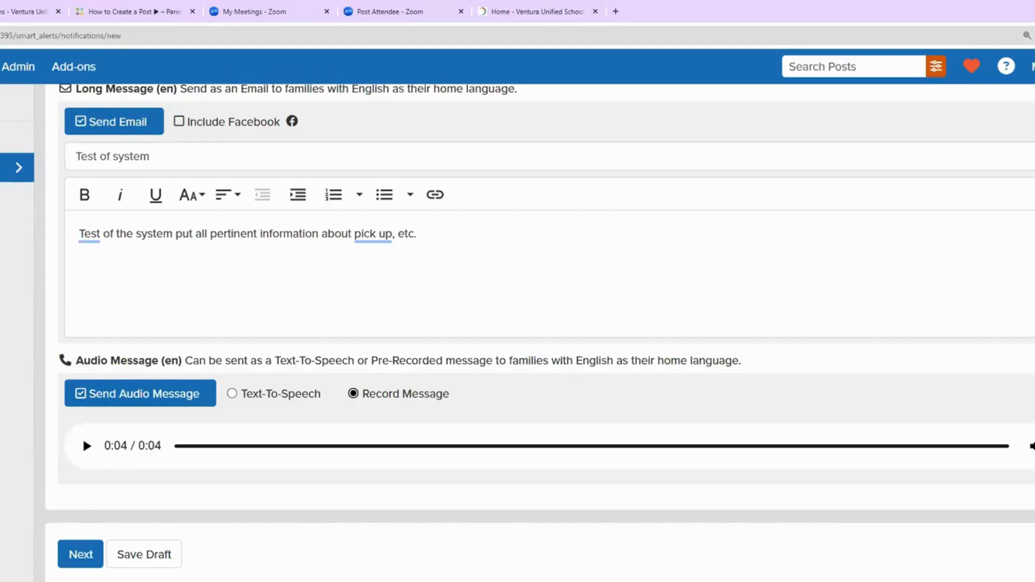
Step: Switch the audio to Text-To-Speech and paste the email body sentence in as its script
{"action": "left_click", "coordinate": [232, 393]}
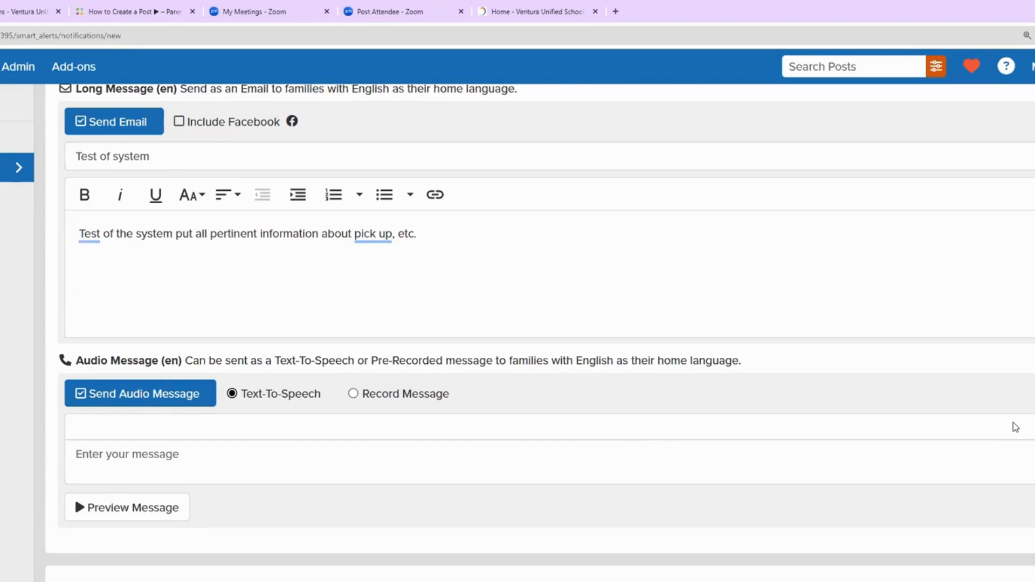
{"action": "left_click_drag", "start_coordinate": [446, 233], "coordinate": [63, 247]}
{"action": "key", "text": "ctrl+c"}
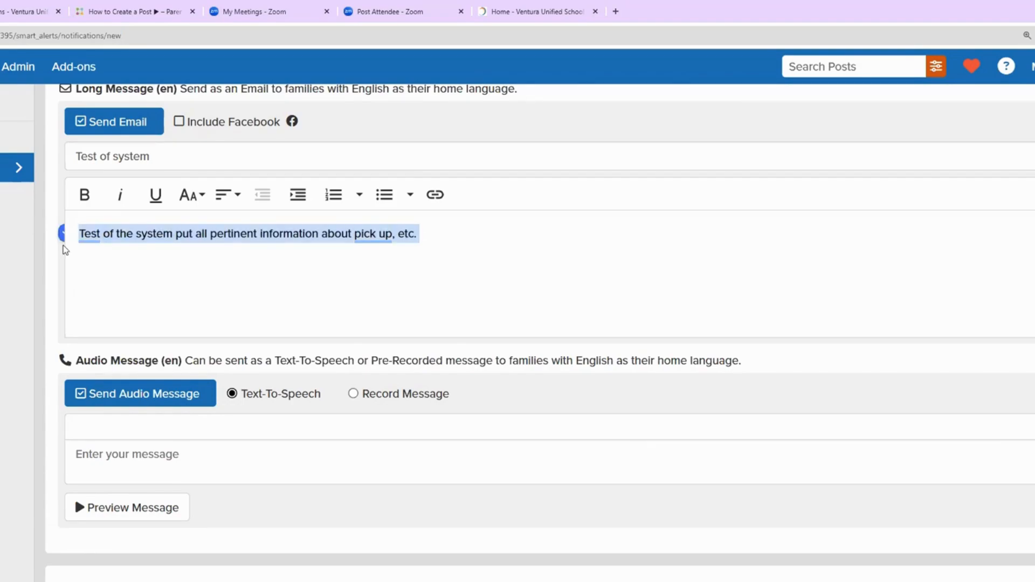
{"action": "left_click", "coordinate": [116, 457]}
{"action": "key", "text": "ctrl+v"}
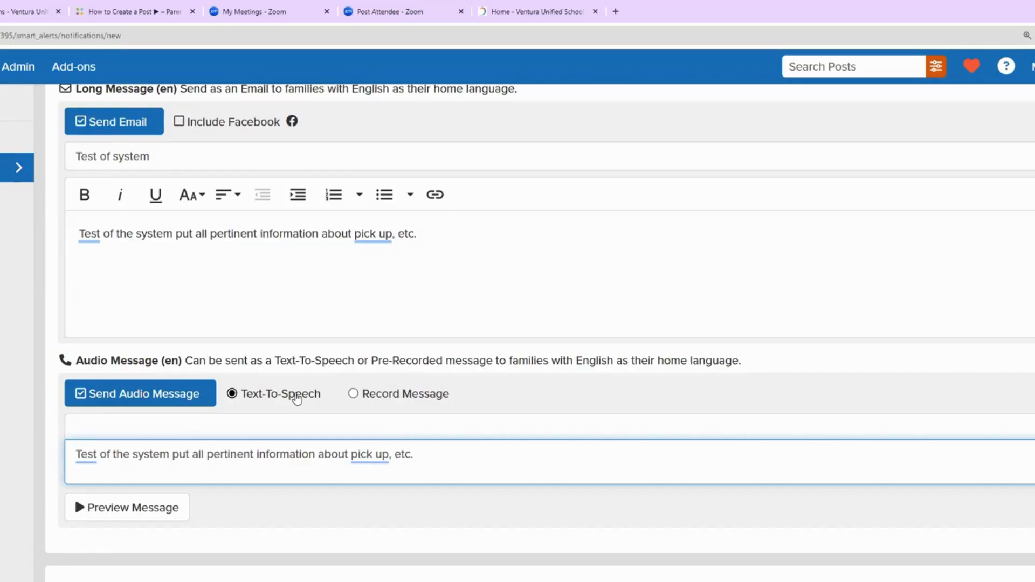
Step: Preview the text-to-speech voice message, then open Edit Translations for the Spanish version
{"action": "left_click", "coordinate": [86, 505]}
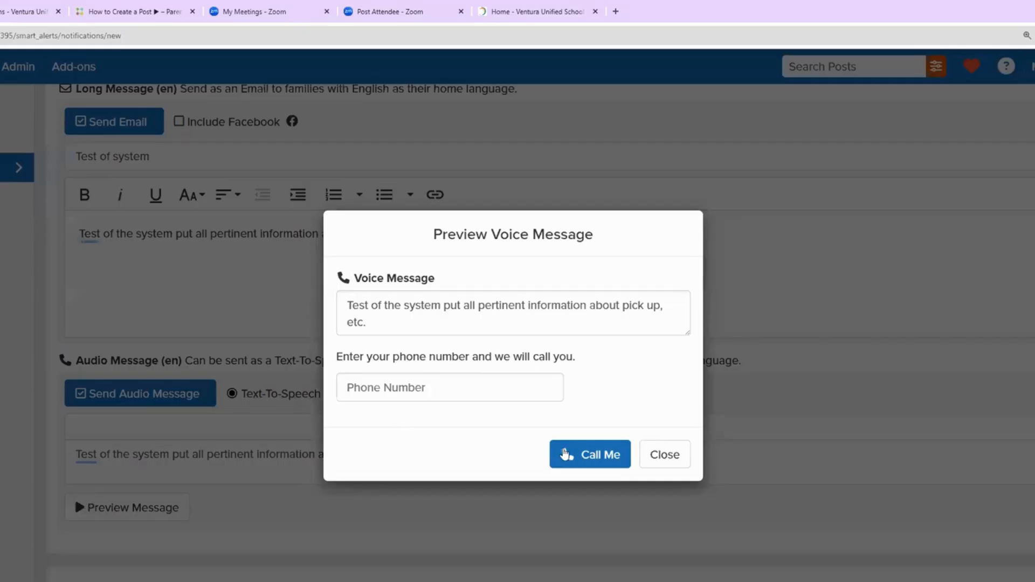
{"action": "left_click", "coordinate": [663, 456]}
{"action": "scroll", "coordinate": [42, 445], "scroll_direction": "down", "scroll_amount": 2}
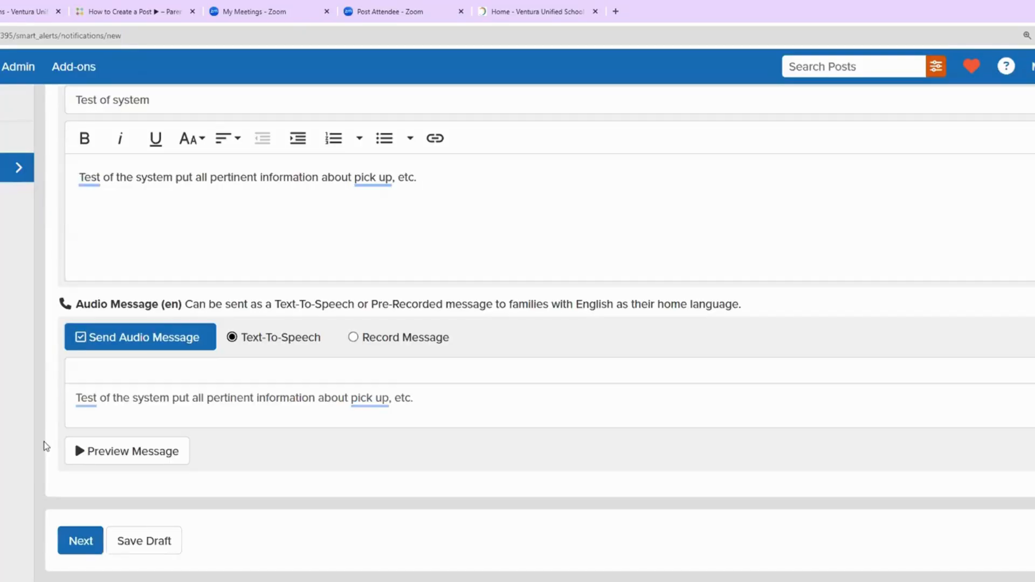
{"action": "scroll", "coordinate": [215, 460], "scroll_direction": "up", "scroll_amount": 10}
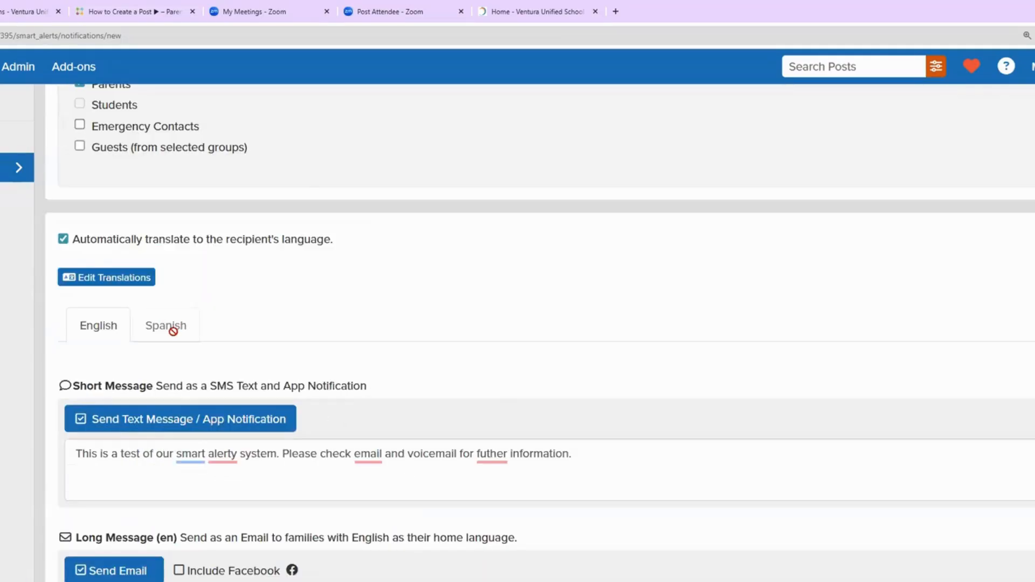
{"action": "scroll", "coordinate": [295, 349], "scroll_direction": "down", "scroll_amount": 5}
{"action": "scroll", "coordinate": [295, 349], "scroll_direction": "down", "scroll_amount": 4}
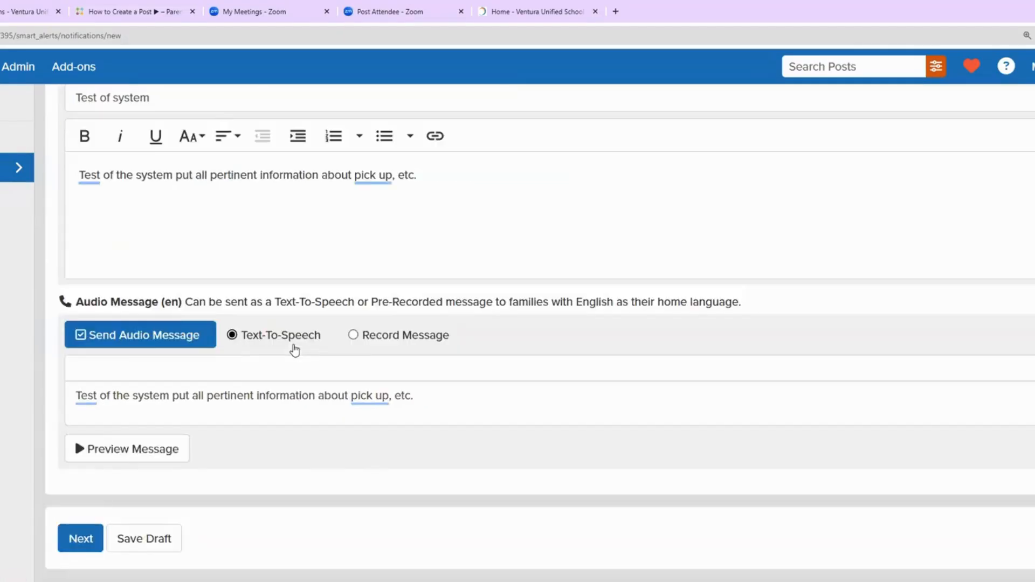
{"action": "scroll", "coordinate": [295, 349], "scroll_direction": "up", "scroll_amount": 6}
{"action": "scroll", "coordinate": [295, 348], "scroll_direction": "up", "scroll_amount": 2}
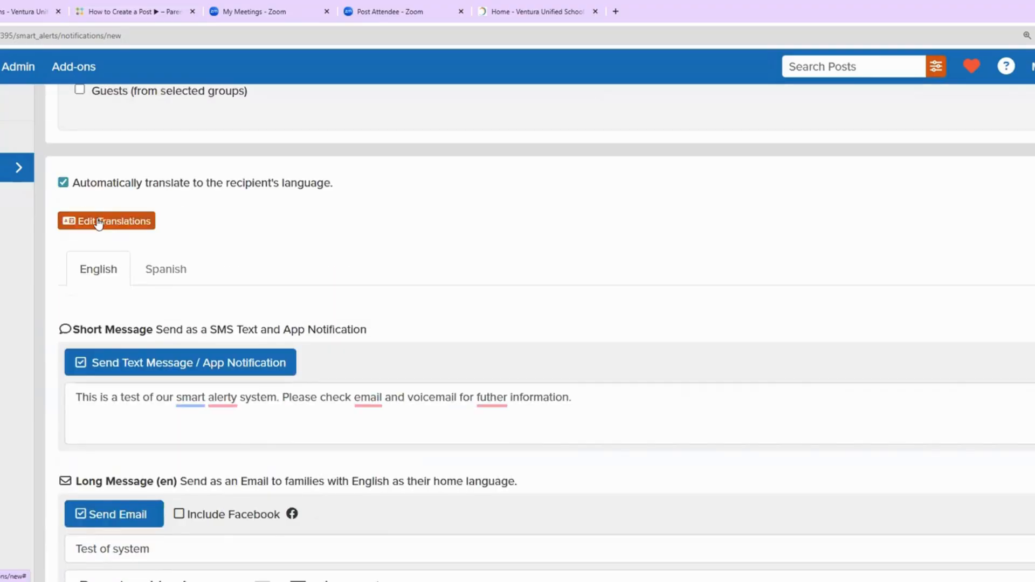
{"action": "left_click", "coordinate": [98, 222]}
Step: Replace the Spanish audio text with the copied Spanish email body and continue with Next
{"action": "scroll", "coordinate": [293, 280], "scroll_direction": "down", "scroll_amount": 4}
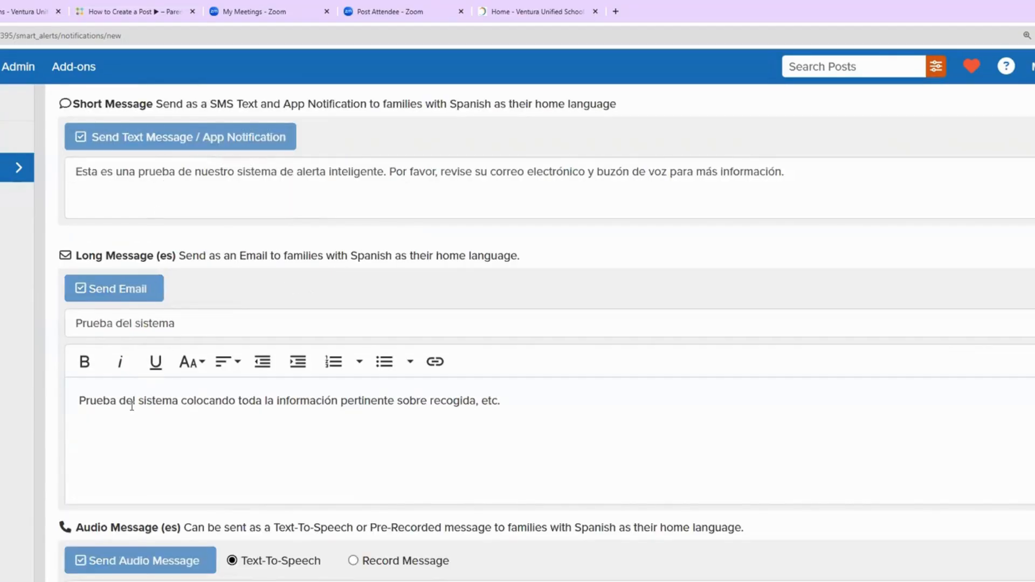
{"action": "scroll", "coordinate": [132, 406], "scroll_direction": "down", "scroll_amount": 2}
{"action": "scroll", "coordinate": [132, 406], "scroll_direction": "down", "scroll_amount": 1}
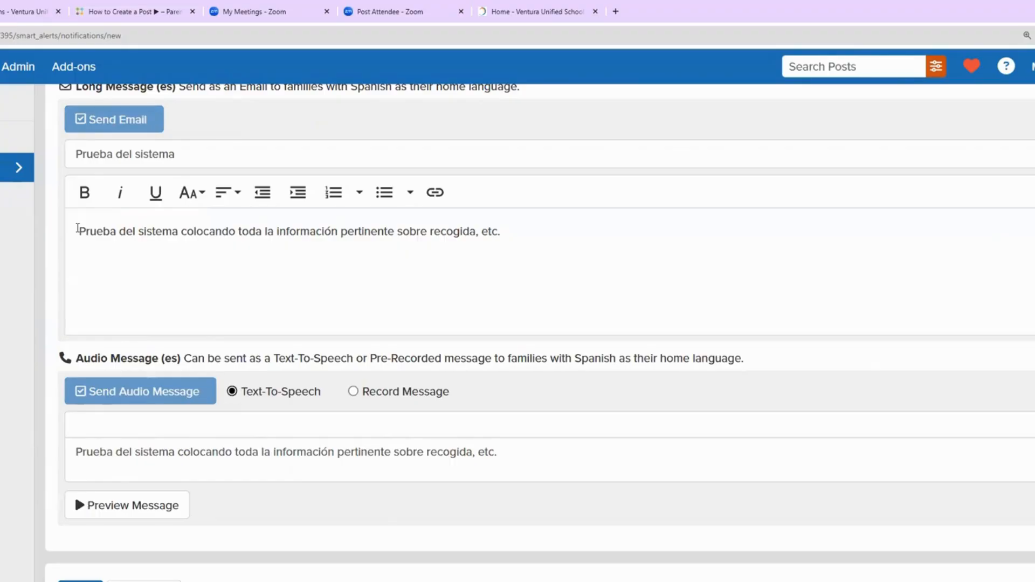
{"action": "left_click_drag", "start_coordinate": [78, 231], "coordinate": [664, 267]}
{"action": "key", "text": "ctrl+c"}
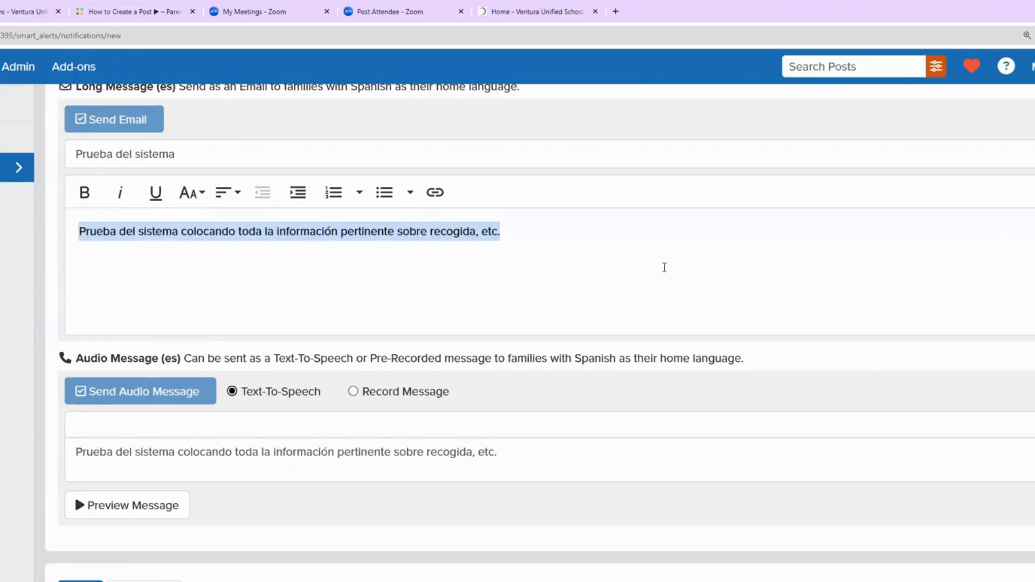
{"action": "left_click", "coordinate": [226, 454]}
{"action": "key", "text": "ctrl+a"}
{"action": "key", "text": "ctrl+v"}
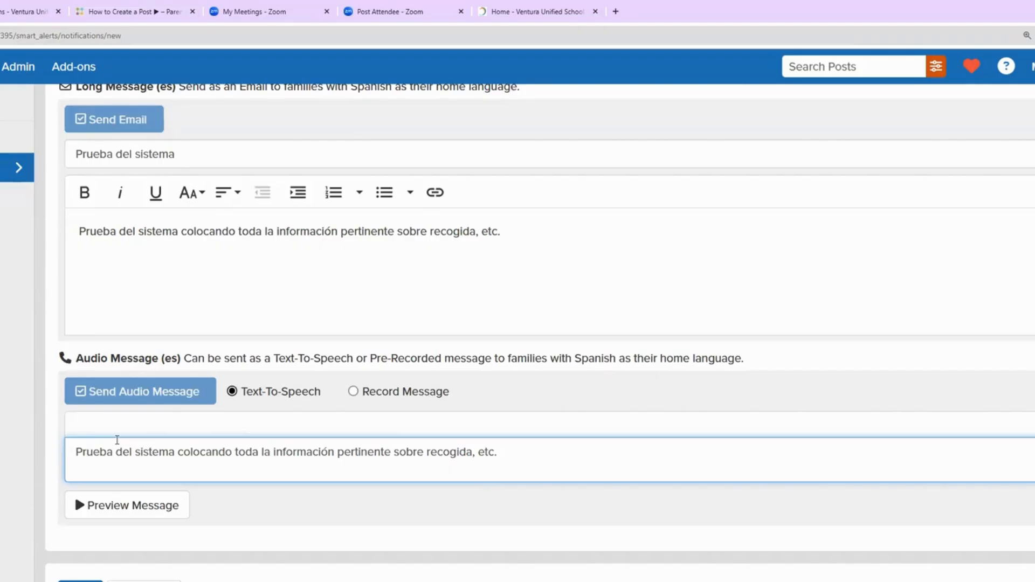
{"action": "scroll", "coordinate": [117, 439], "scroll_direction": "down", "scroll_amount": 1}
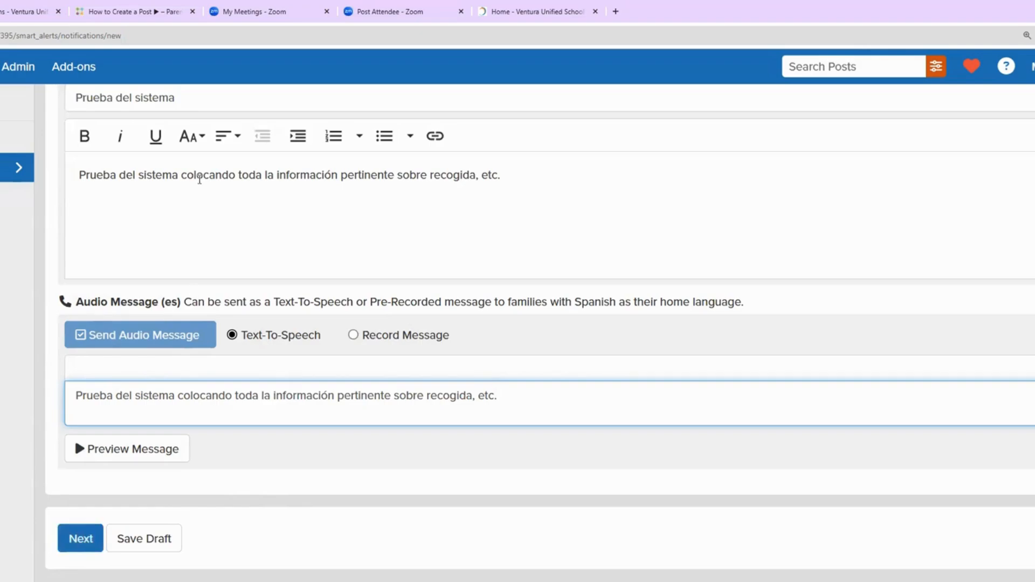
{"action": "left_click", "coordinate": [79, 547]}
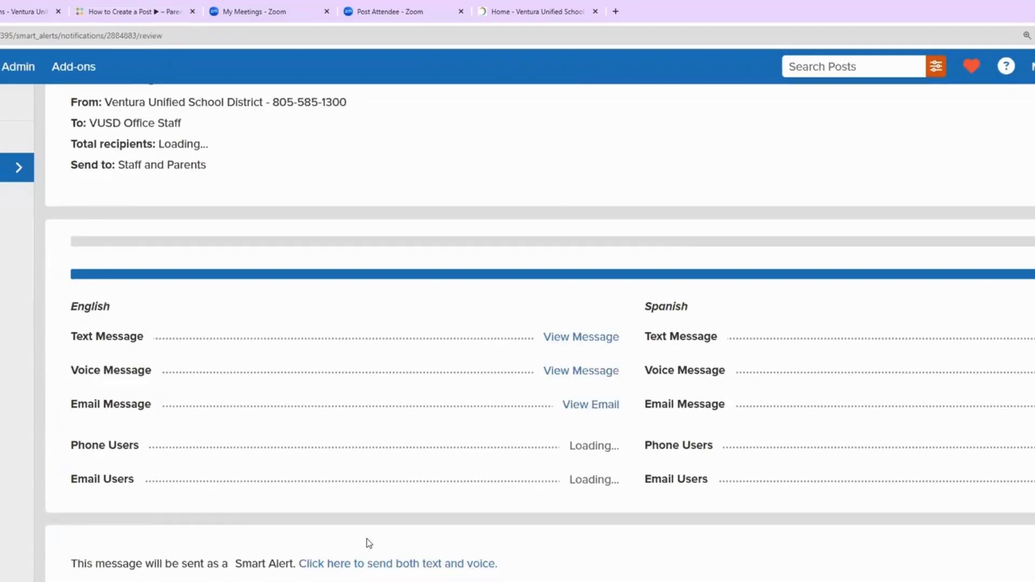
Step: Check the English text preview, choose text and voice delivery, and view the 586-recipient summary
{"action": "scroll", "coordinate": [367, 539], "scroll_direction": "down", "scroll_amount": 1}
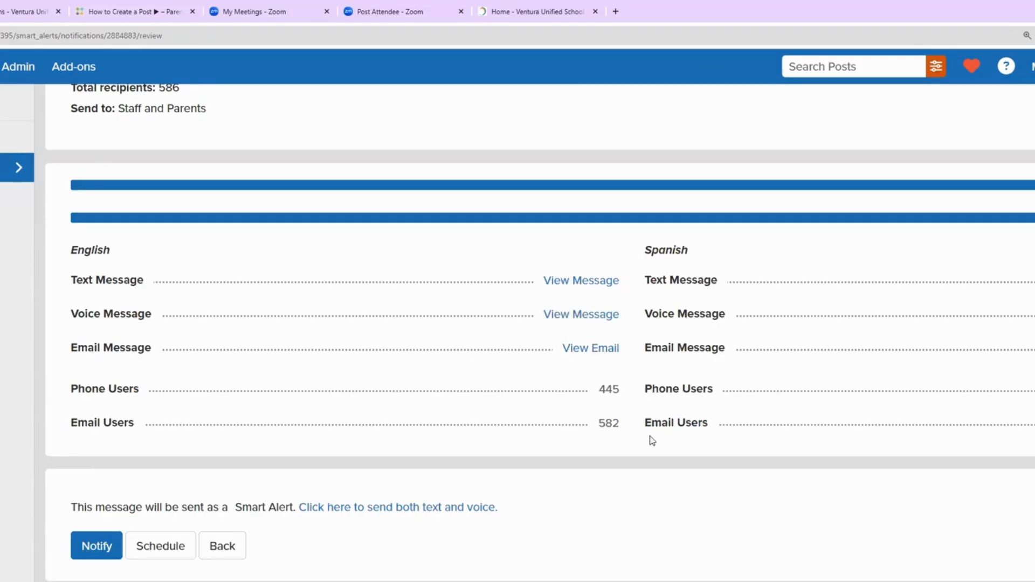
{"action": "left_click", "coordinate": [594, 283]}
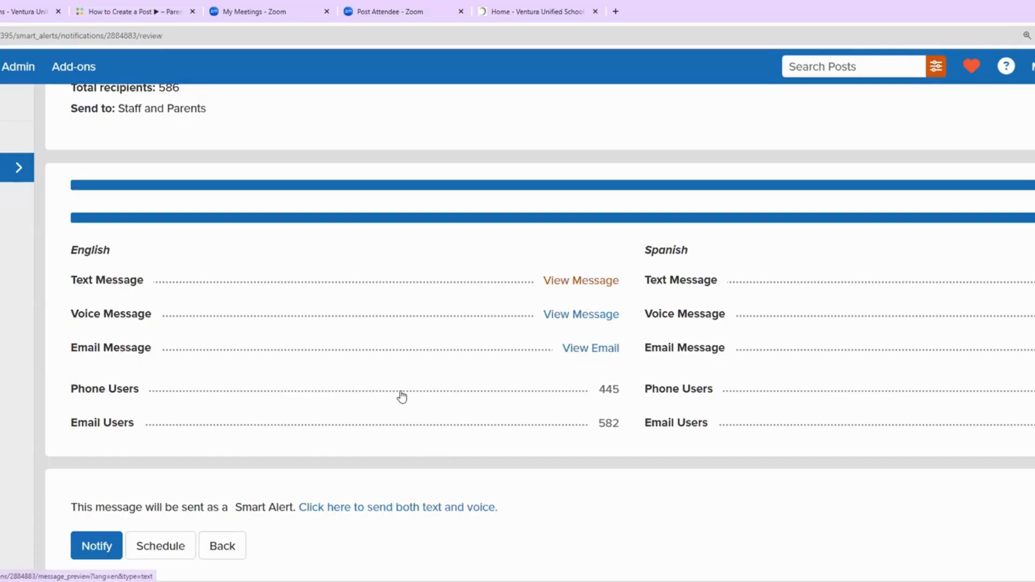
{"action": "scroll", "coordinate": [178, 468], "scroll_direction": "down", "scroll_amount": 1}
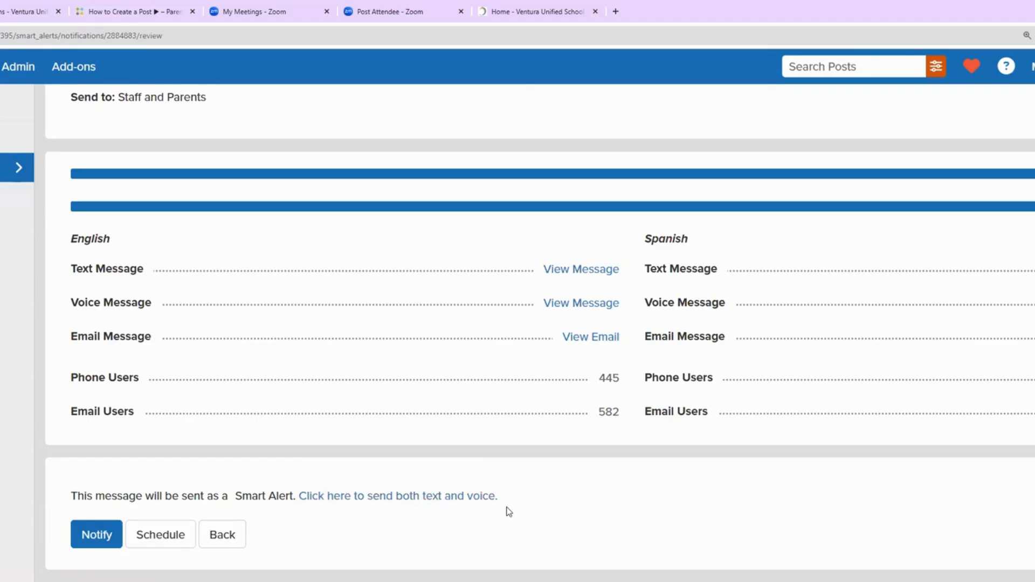
{"action": "left_click", "coordinate": [416, 501]}
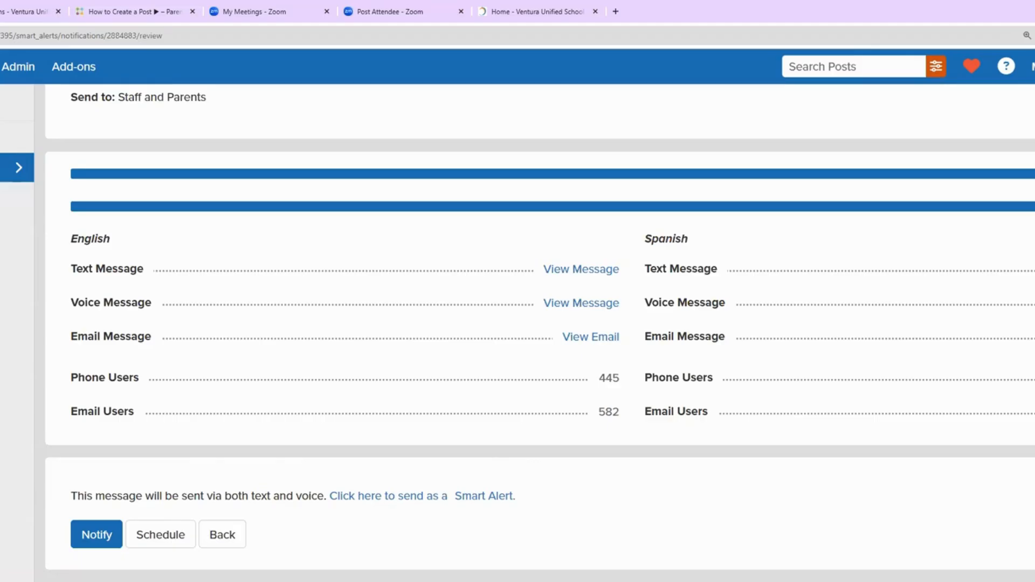
{"action": "scroll", "coordinate": [302, 545], "scroll_direction": "up", "scroll_amount": 1}
{"action": "scroll", "coordinate": [303, 545], "scroll_direction": "down", "scroll_amount": 1}
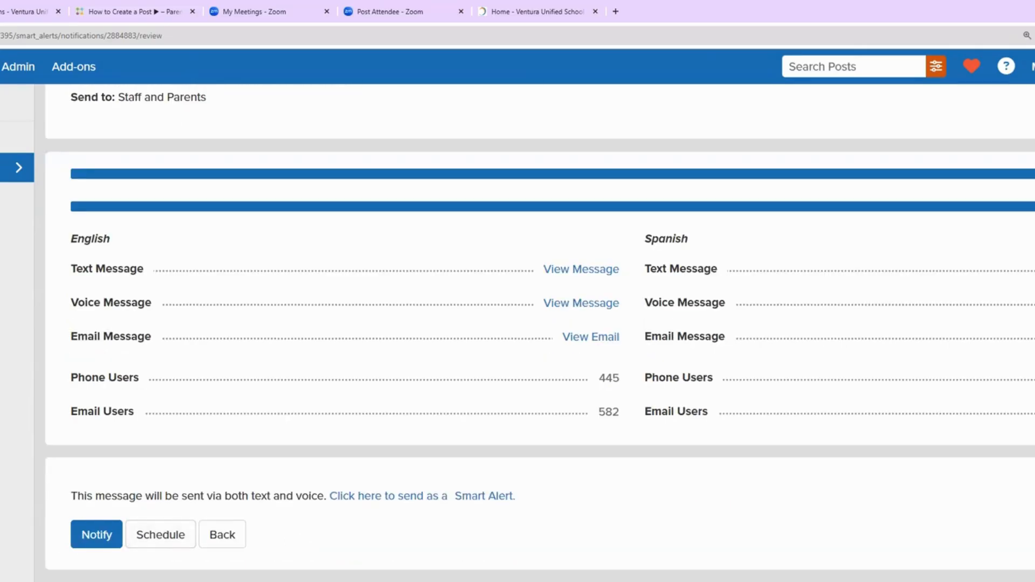
{"action": "scroll", "coordinate": [403, 546], "scroll_direction": "up", "scroll_amount": 2}
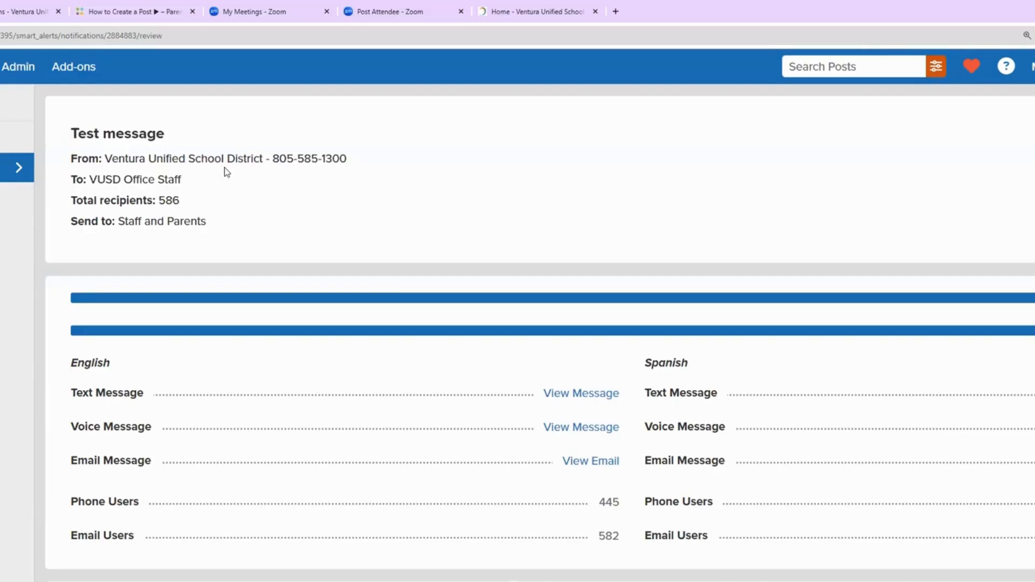
Step: Return to the New Smart Alert form, zoom out to view it, then restore 100% zoom
{"action": "key", "text": "alt+Left"}
{"action": "key", "text": "ctrl+minus"}
{"action": "key", "text": "ctrl+minus"}
{"action": "key", "text": "ctrl+minus"}
{"action": "key", "text": "ctrl+minus"}
{"action": "key", "text": "ctrl+minus"}
{"action": "key", "text": "ctrl+minus"}
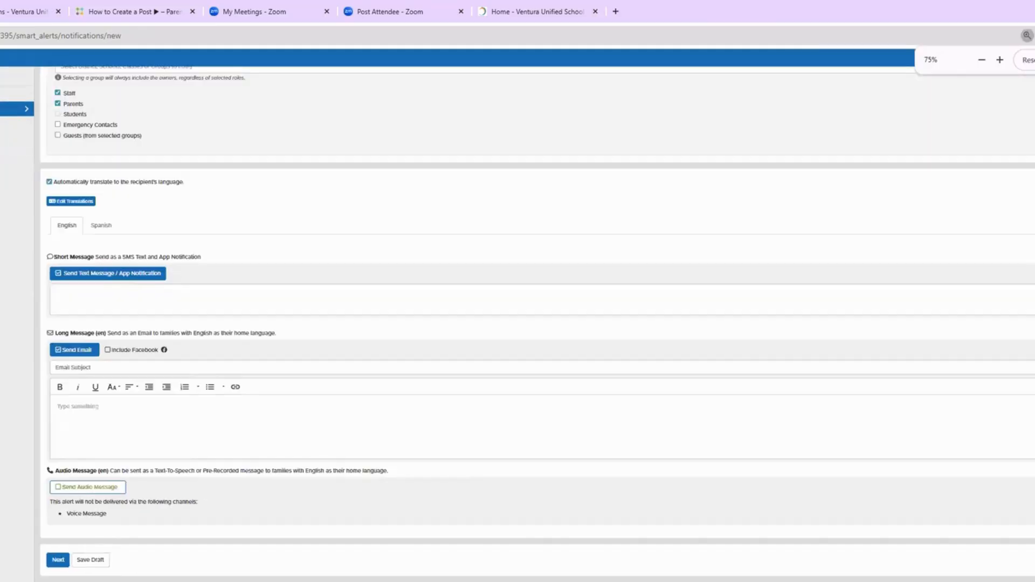
{"action": "key", "text": "ctrl+minus"}
{"action": "key", "text": "ctrl+minus"}
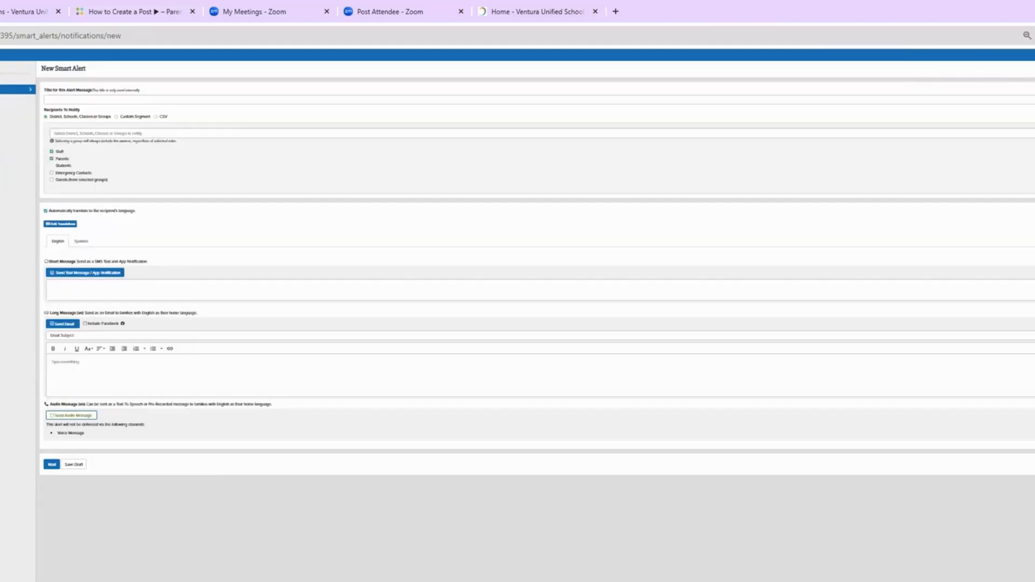
{"action": "key", "text": "ctrl+0"}
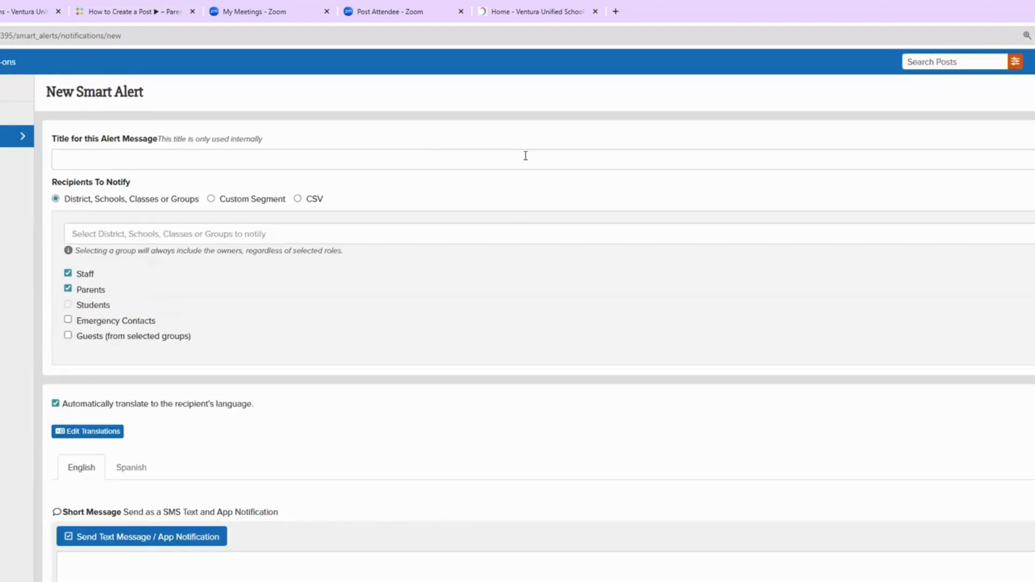
{"action": "scroll", "coordinate": [526, 163], "scroll_direction": "down", "scroll_amount": 3}
{"action": "scroll", "coordinate": [527, 163], "scroll_direction": "up", "scroll_amount": 3}
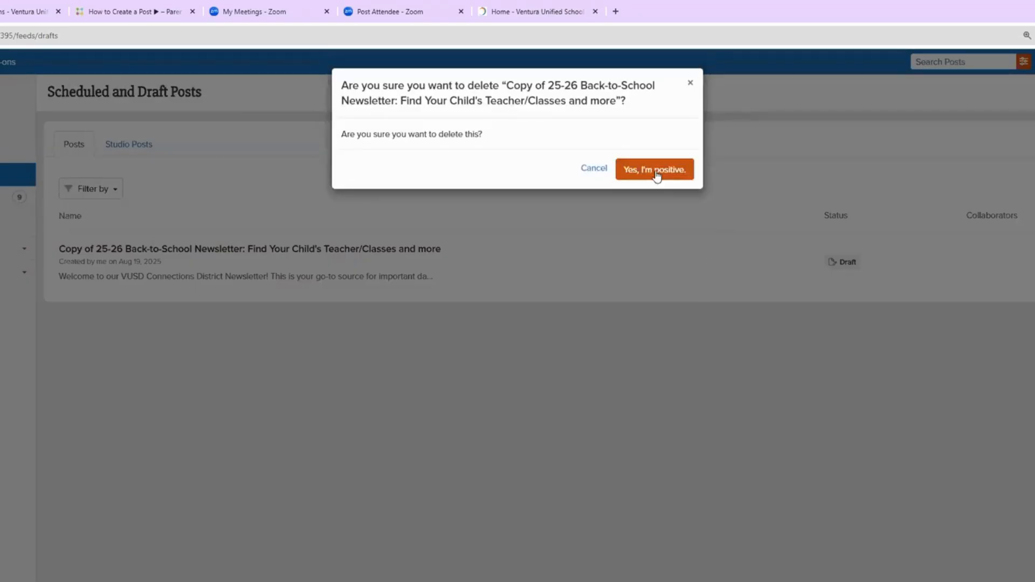
Step: Confirm deleting the copied newsletter draft and expand the Alerts and Notices group
{"action": "left_click", "coordinate": [655, 168]}
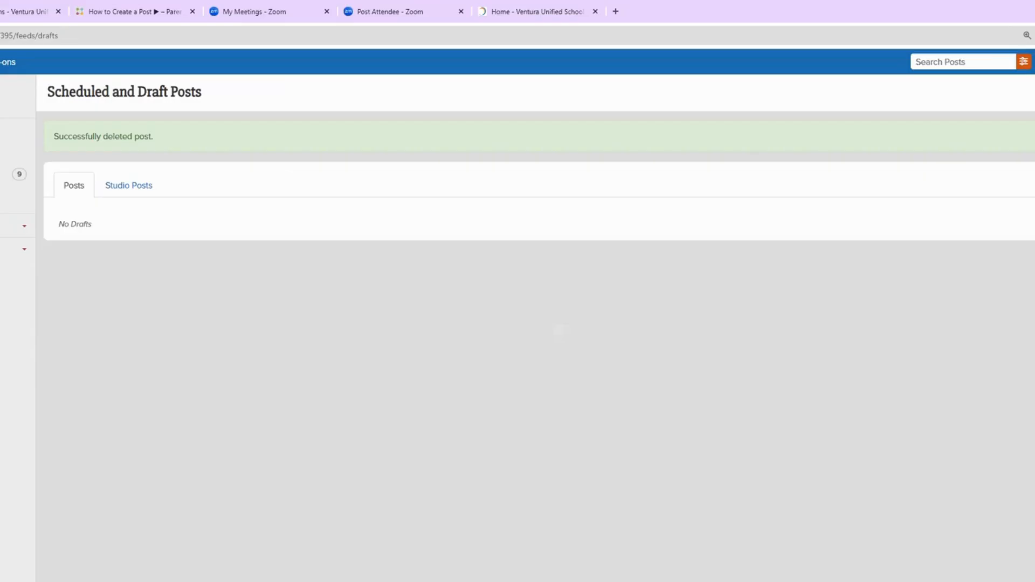
{"action": "left_click", "coordinate": [20, 225]}
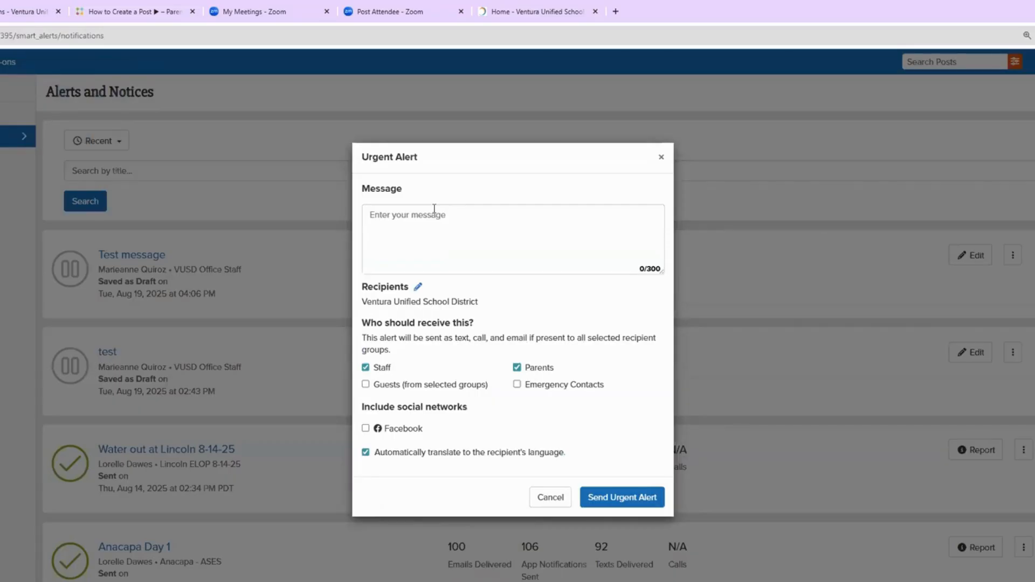
Step: Write the message 'This is a test urgent alert please stay away from the bobcat at the ESC.'
{"action": "left_click", "coordinate": [433, 214]}
{"action": "type", "text": "This"}
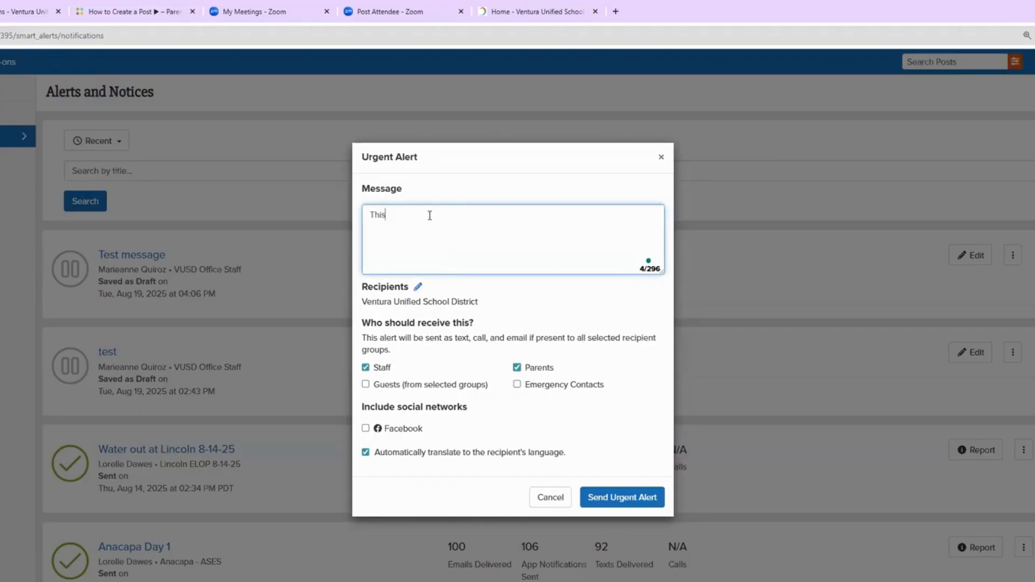
{"action": "type", "text": " is a test urgent alert please stay a"}
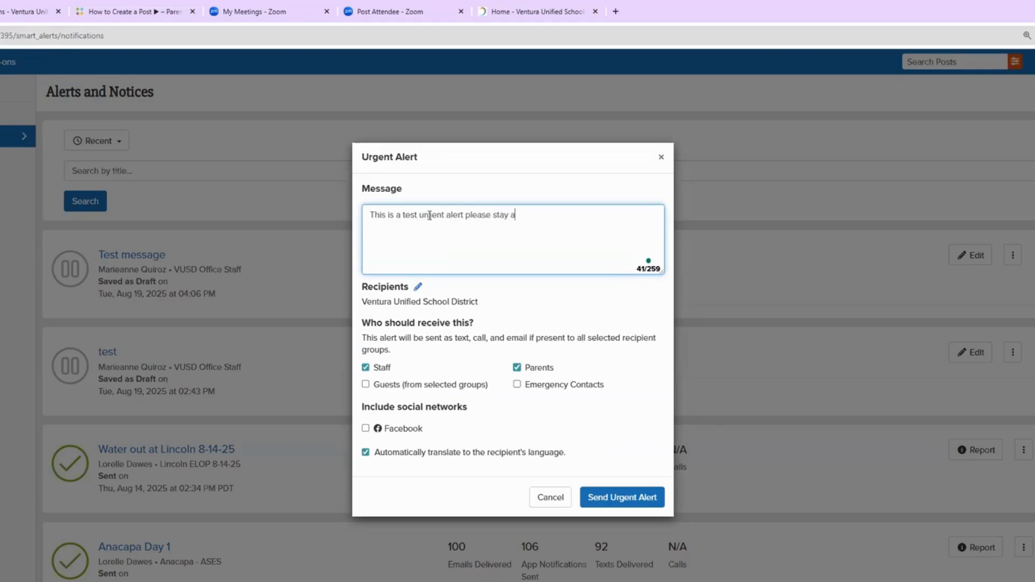
{"action": "type", "text": "way from the bobcat on"}
{"action": "key", "text": "BackSpace"}
{"action": "key", "text": "BackSpace"}
{"action": "type", "text": "at the ESC,."}
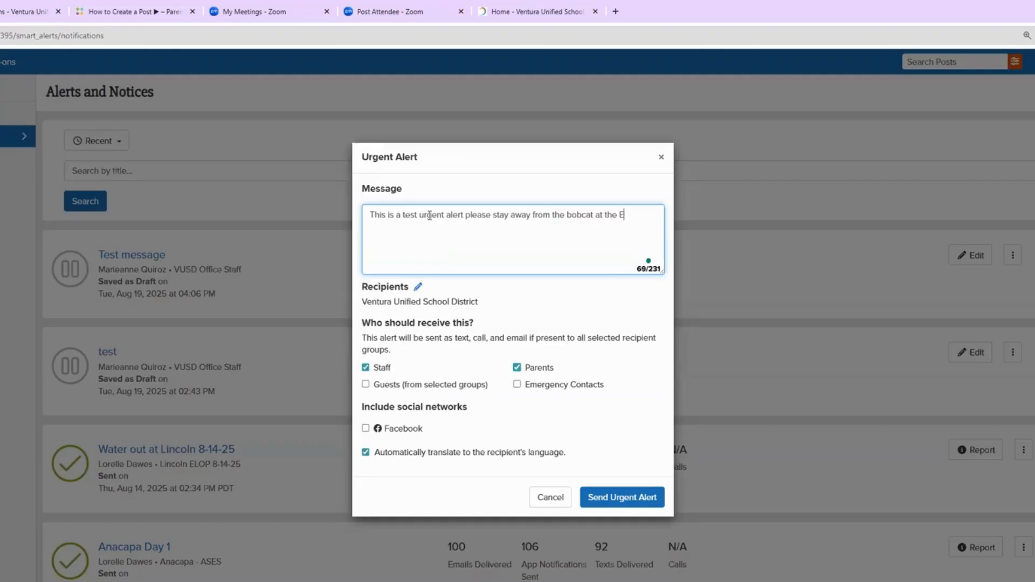
{"action": "key", "text": "BackSpace"}
{"action": "key", "text": "BackSpace"}
{"action": "key", "text": "BackSpace"}
{"action": "type", "text": "."}
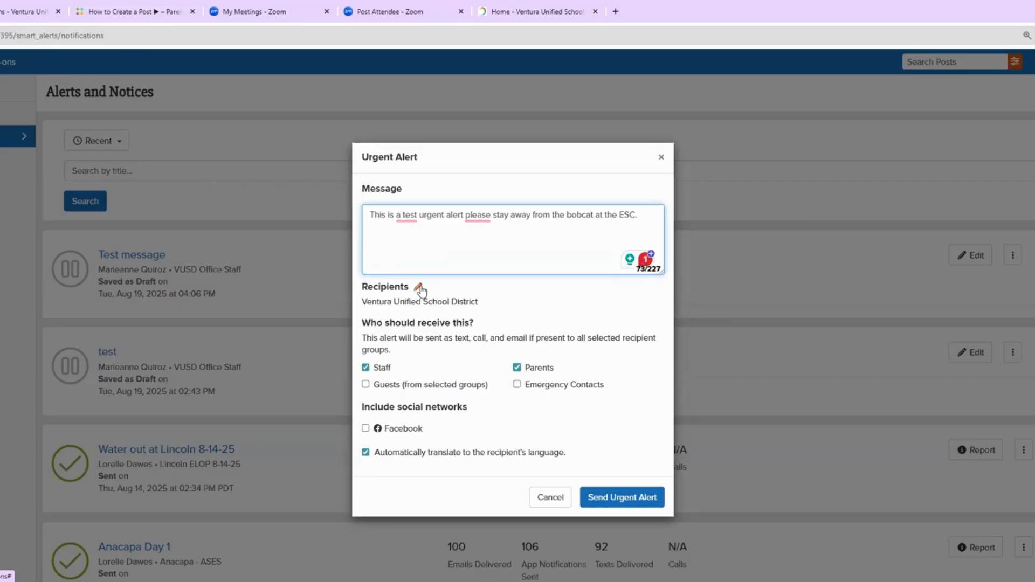
{"action": "left_click", "coordinate": [418, 288]}
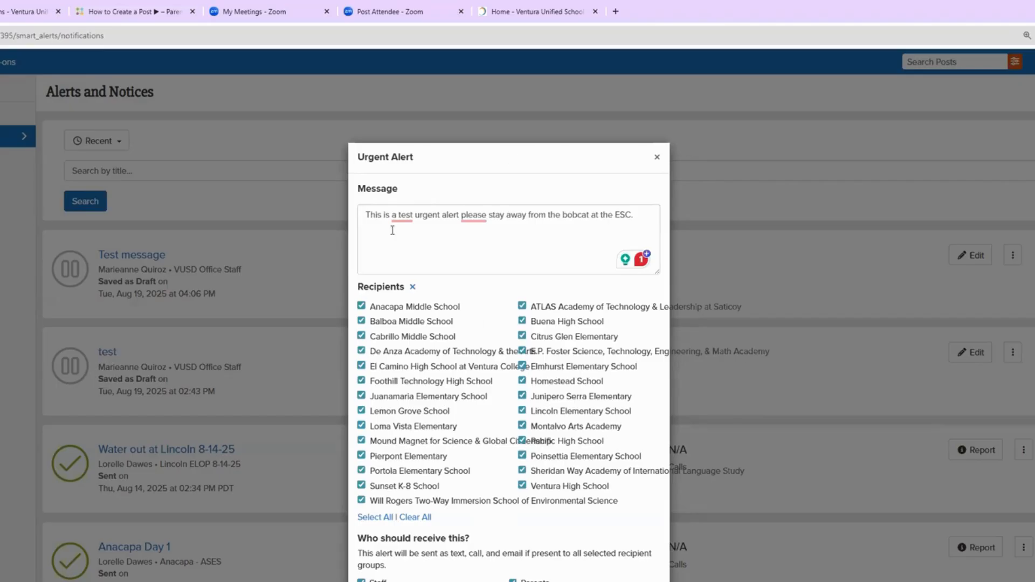
Step: Scroll through the Urgent Alert dialog to check every district school listed as a recipient
{"action": "scroll", "coordinate": [442, 261], "scroll_direction": "down", "scroll_amount": 2}
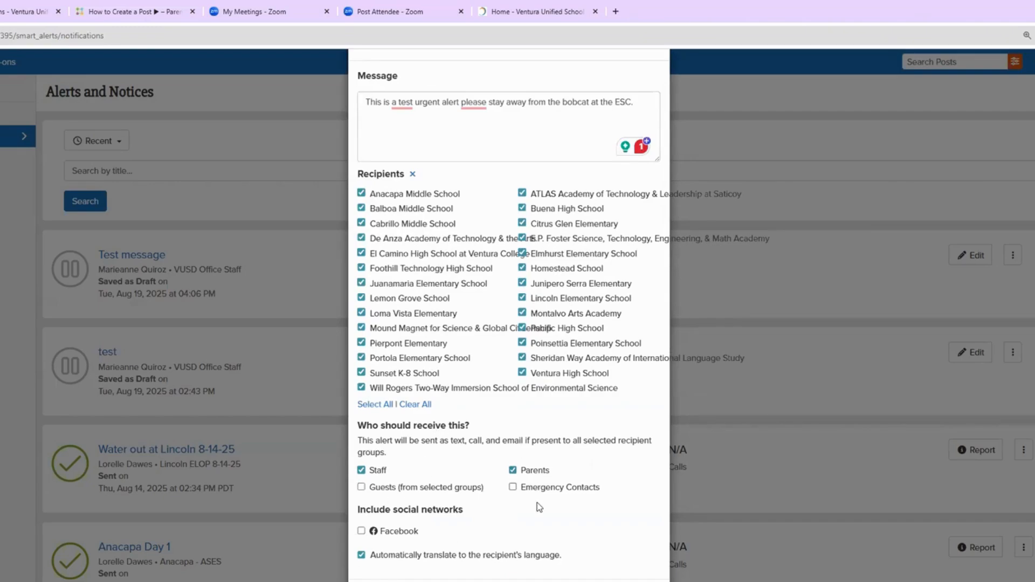
{"action": "scroll", "coordinate": [539, 506], "scroll_direction": "down", "scroll_amount": 1}
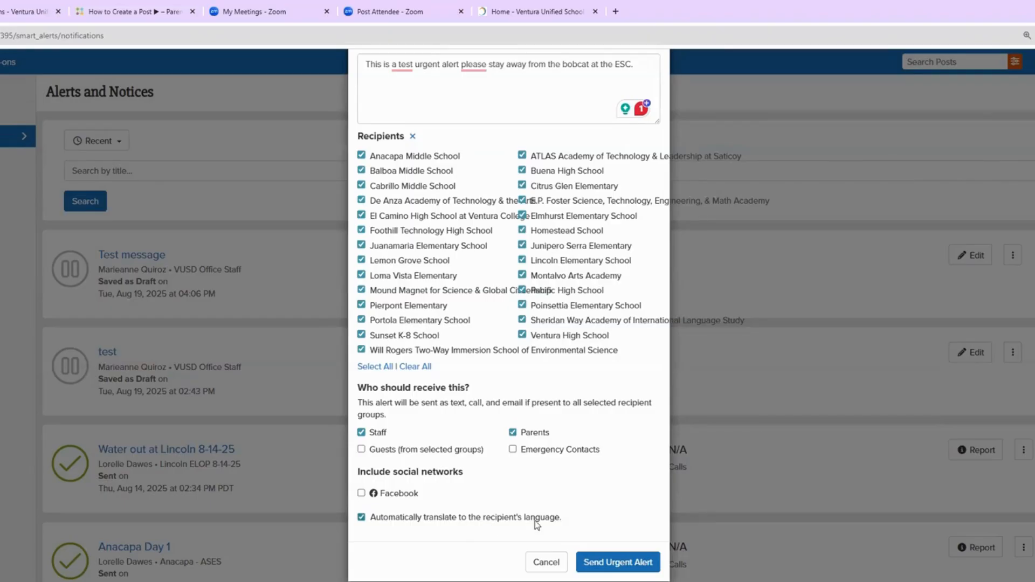
{"action": "scroll", "coordinate": [594, 526], "scroll_direction": "up", "scroll_amount": 1}
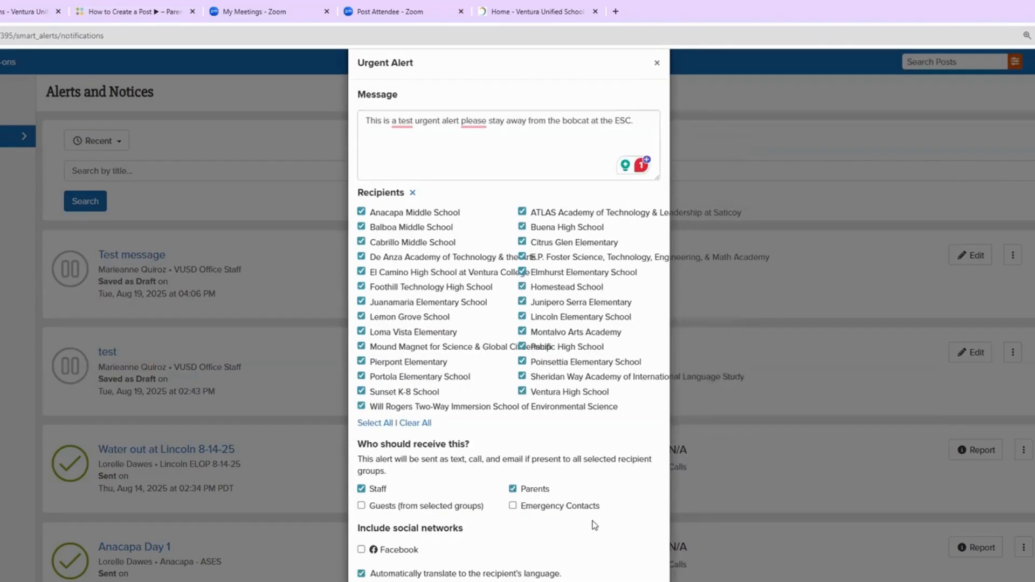
Step: Cancel the urgent alert without sending it and go to the district Dashboard
{"action": "scroll", "coordinate": [595, 526], "scroll_direction": "up", "scroll_amount": 2}
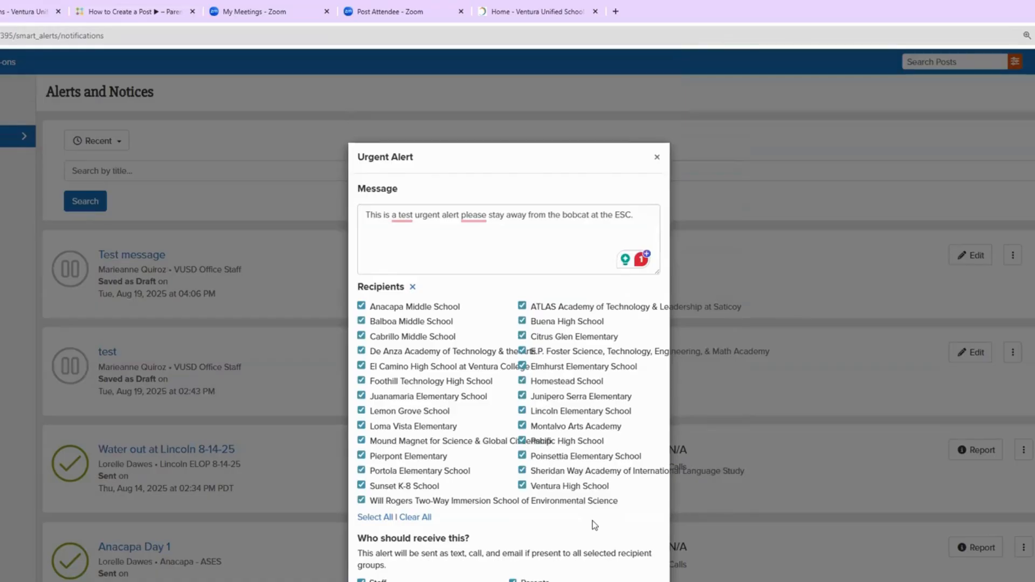
{"action": "scroll", "coordinate": [595, 526], "scroll_direction": "down", "scroll_amount": 3}
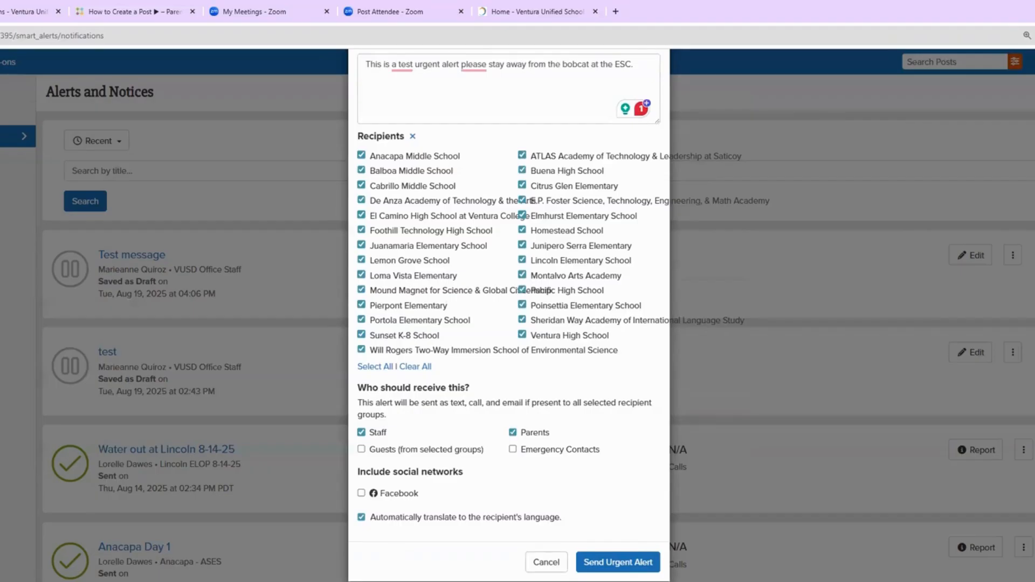
{"action": "left_click", "coordinate": [533, 563]}
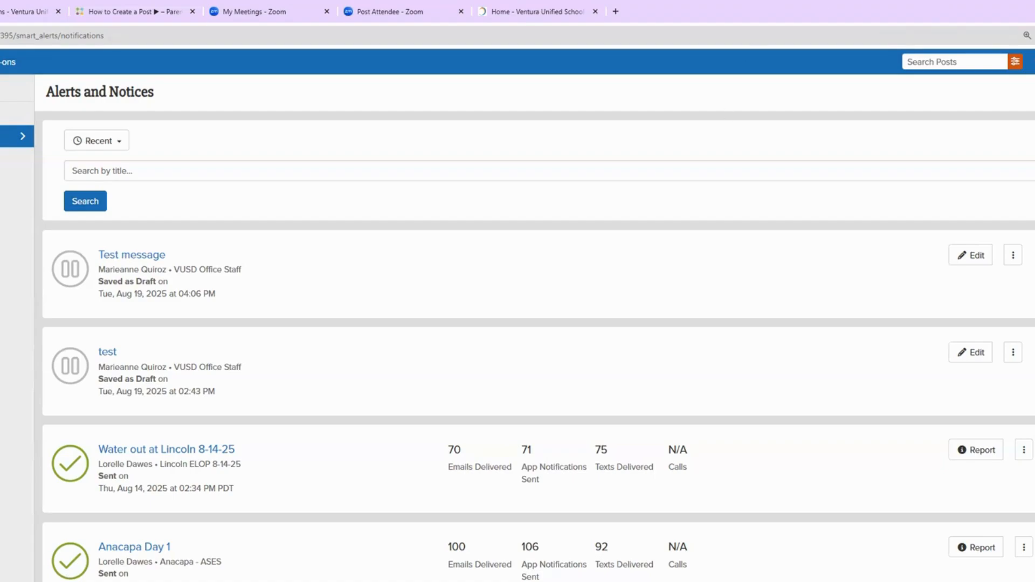
{"action": "left_click", "coordinate": [2, 62]}
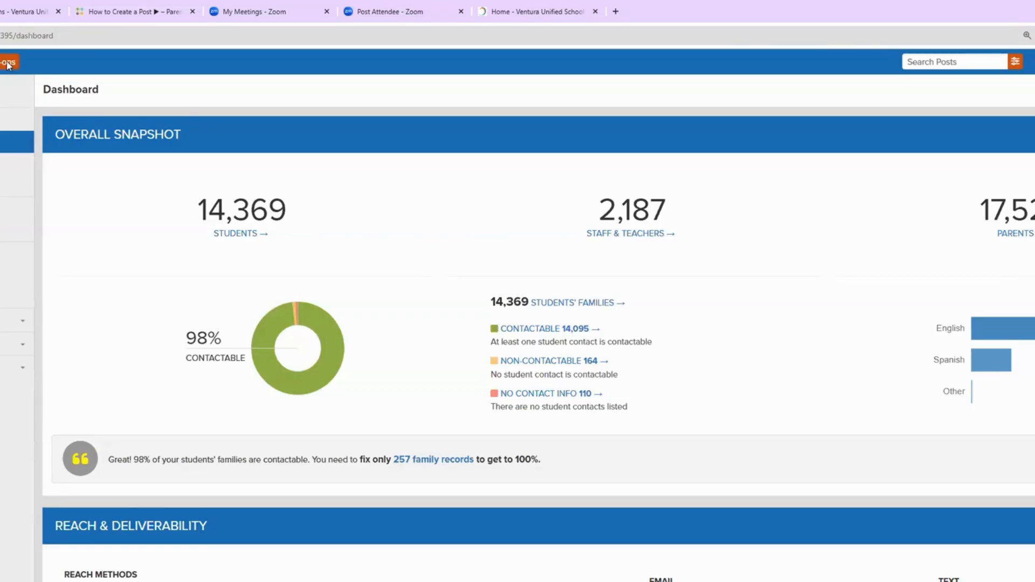
Step: Review the district's Attendance add-on notification settings under Add-ons
{"action": "left_click", "coordinate": [8, 63]}
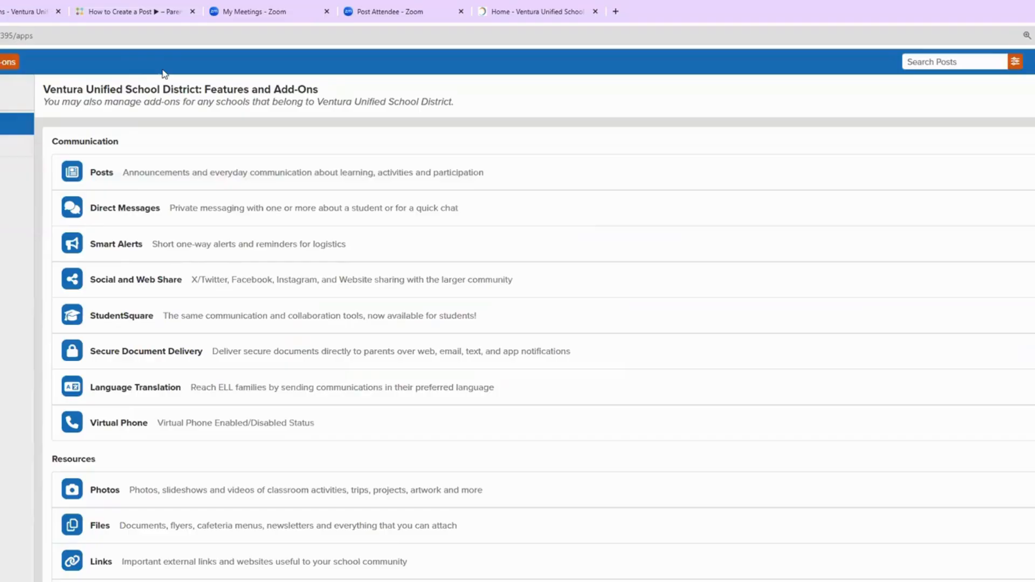
{"action": "scroll", "coordinate": [180, 177], "scroll_direction": "down", "scroll_amount": 8}
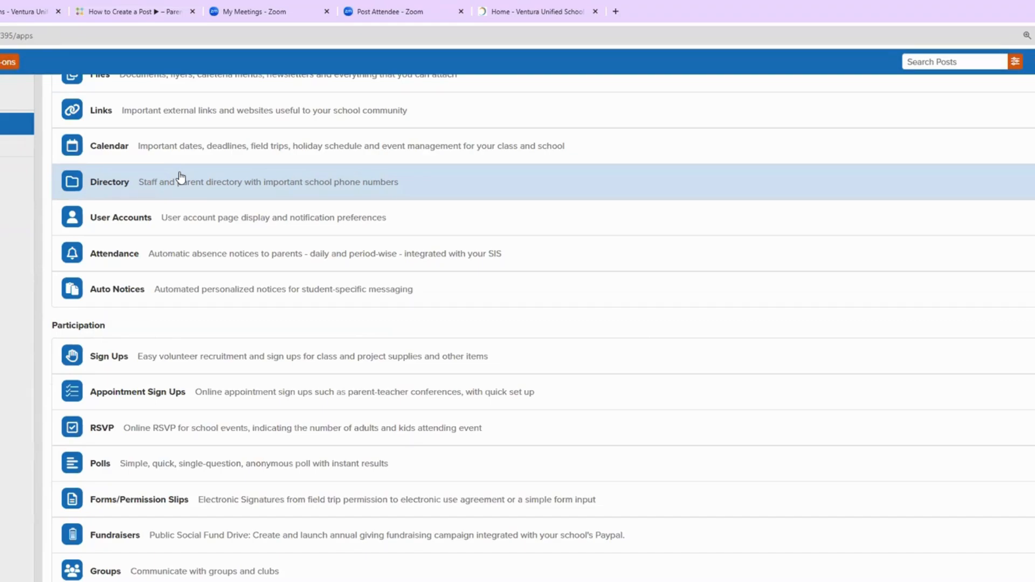
{"action": "left_click", "coordinate": [105, 262]}
{"action": "scroll", "coordinate": [372, 446], "scroll_direction": "down", "scroll_amount": 3}
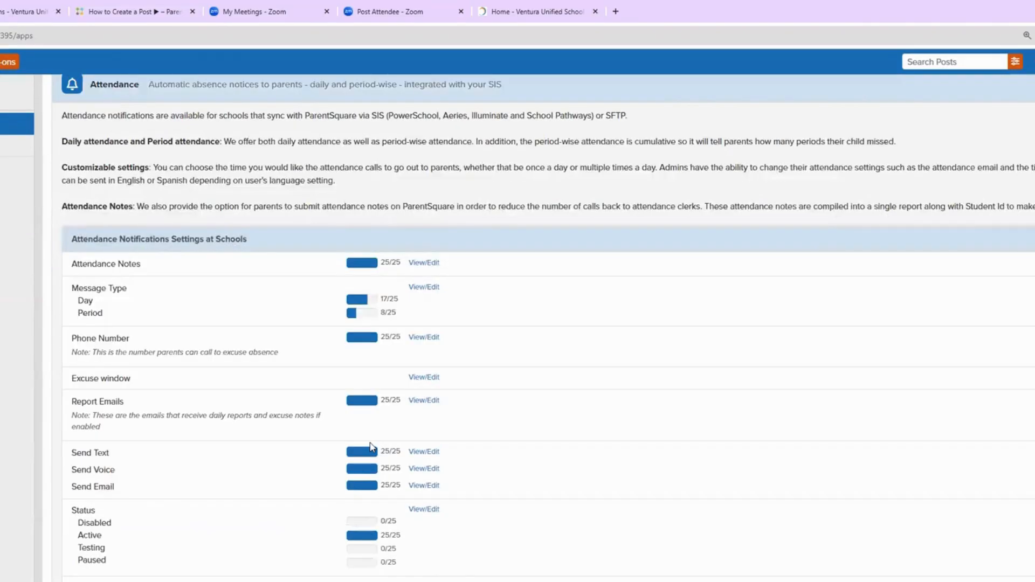
{"action": "scroll", "coordinate": [372, 447], "scroll_direction": "down", "scroll_amount": 5}
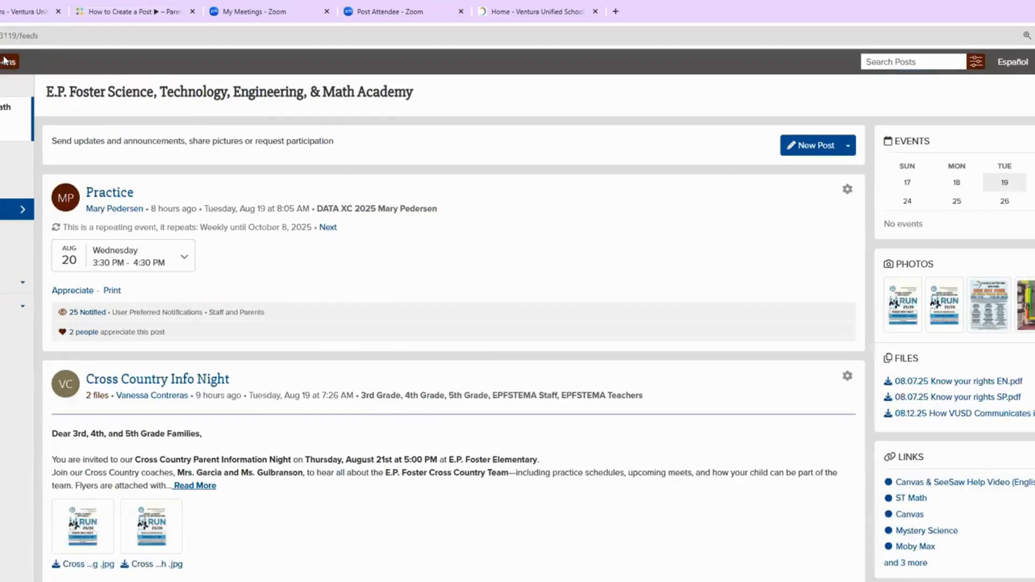
Step: Expand the school's Attendance add-on: Enabled, code A sending Absent notices at 06:00 PM
{"action": "left_click", "coordinate": [6, 61]}
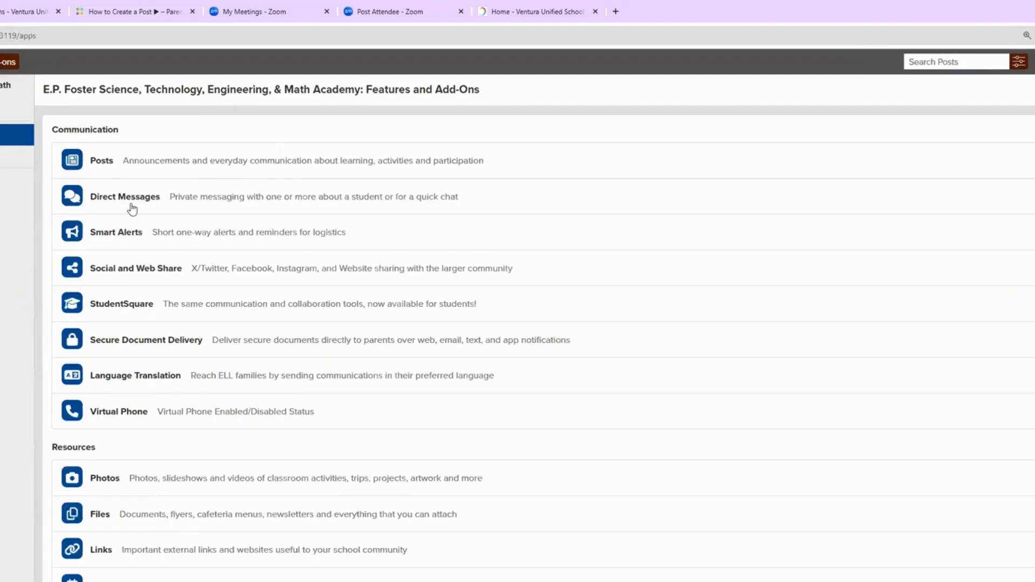
{"action": "scroll", "coordinate": [134, 220], "scroll_direction": "down", "scroll_amount": 6}
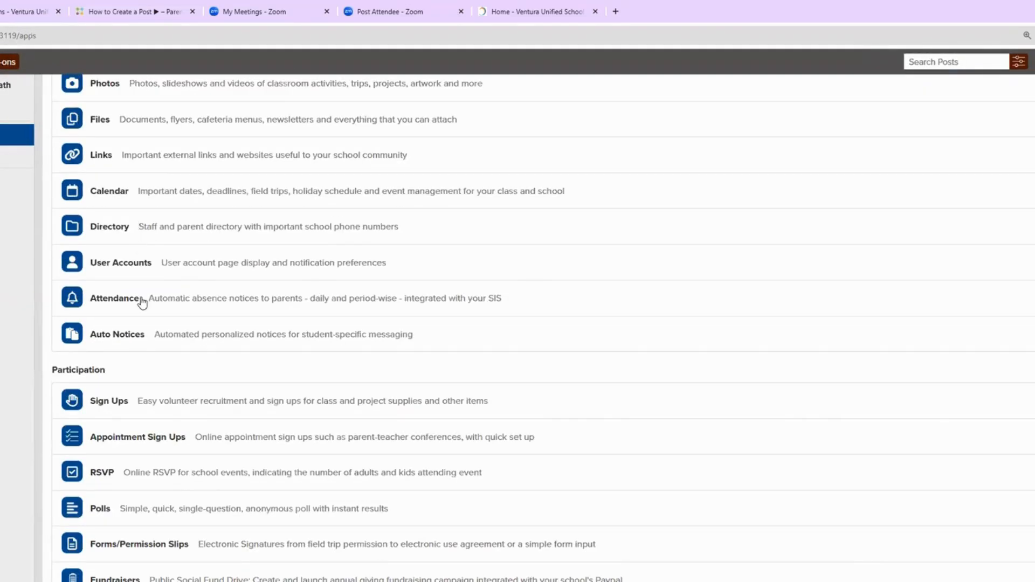
{"action": "left_click", "coordinate": [141, 299]}
{"action": "scroll", "coordinate": [132, 303], "scroll_direction": "down", "scroll_amount": 4}
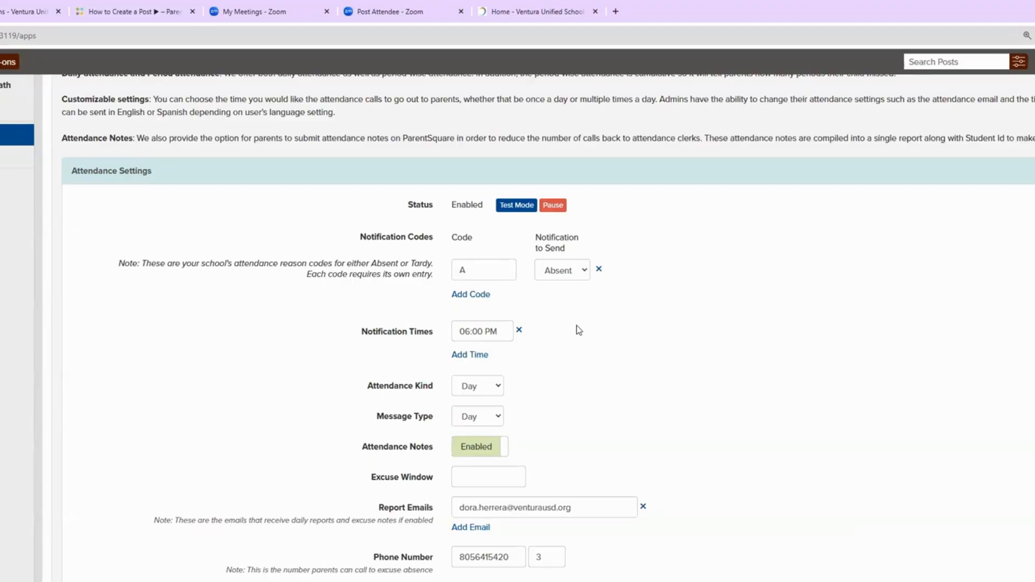
Step: Save the Attendance settings with email, text and voice delivery methods
{"action": "scroll", "coordinate": [577, 325], "scroll_direction": "down", "scroll_amount": 2}
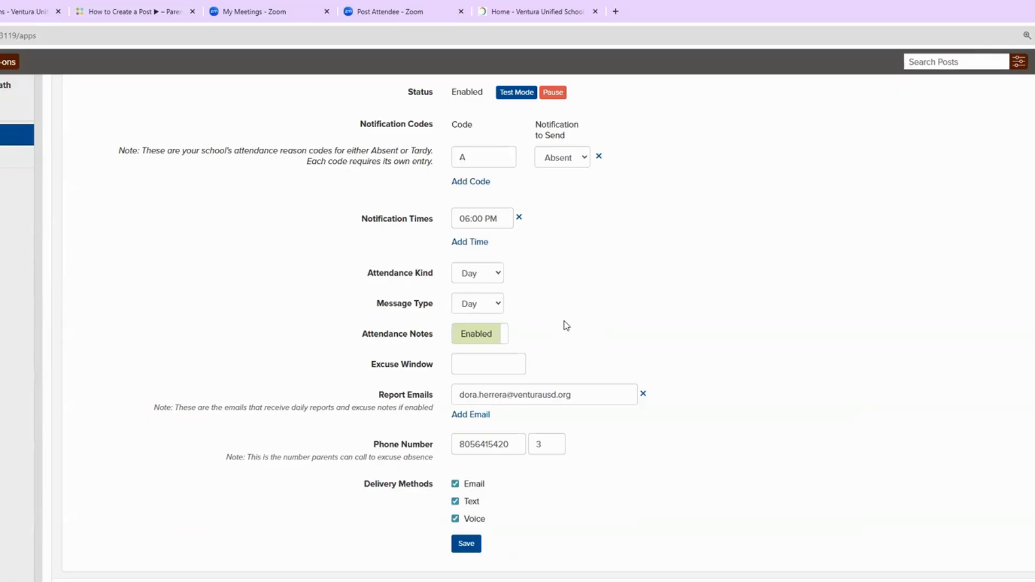
{"action": "scroll", "coordinate": [569, 326], "scroll_direction": "down", "scroll_amount": 1}
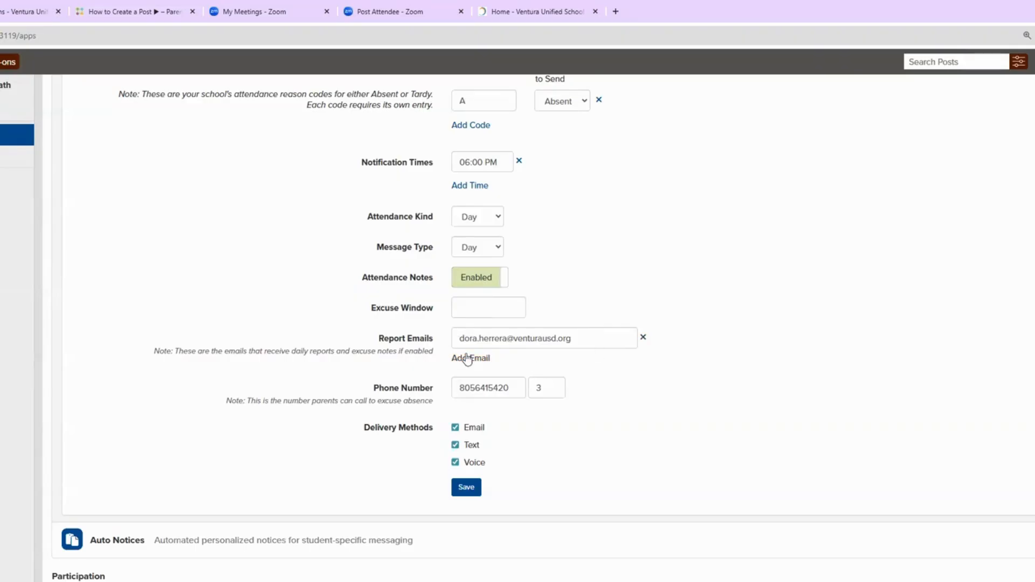
{"action": "scroll", "coordinate": [476, 359], "scroll_direction": "down", "scroll_amount": 1}
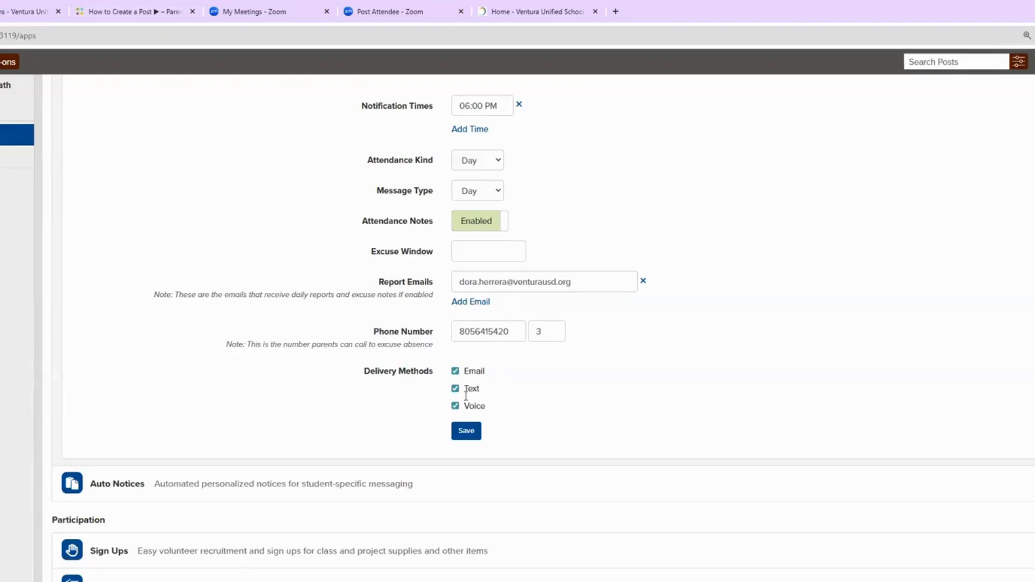
{"action": "left_click", "coordinate": [465, 437]}
{"action": "scroll", "coordinate": [120, 444], "scroll_direction": "down", "scroll_amount": 3}
{"action": "scroll", "coordinate": [120, 444], "scroll_direction": "up", "scroll_amount": 9}
{"action": "scroll", "coordinate": [122, 445], "scroll_direction": "up", "scroll_amount": 6}
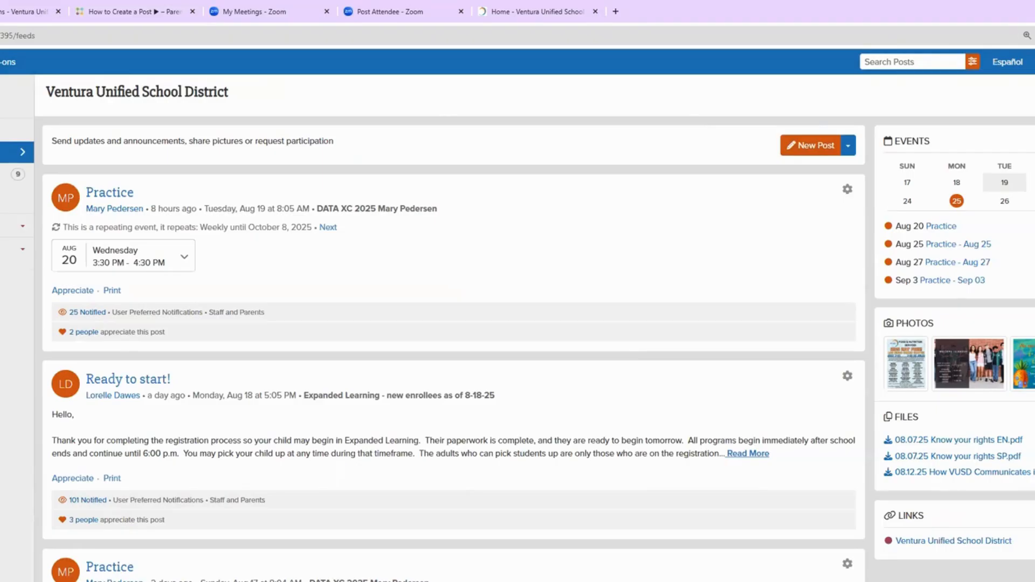
Step: Start a new post with an event date and a reminder sent 1 day before
{"action": "left_click", "coordinate": [794, 156]}
{"action": "left_click", "coordinate": [189, 395]}
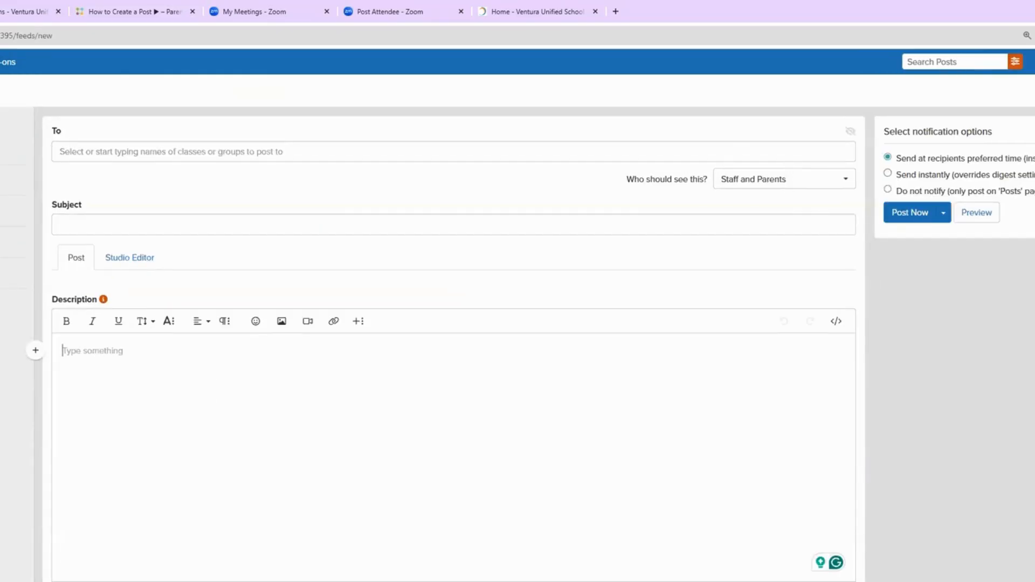
{"action": "scroll", "coordinate": [189, 395], "scroll_direction": "down", "scroll_amount": 3}
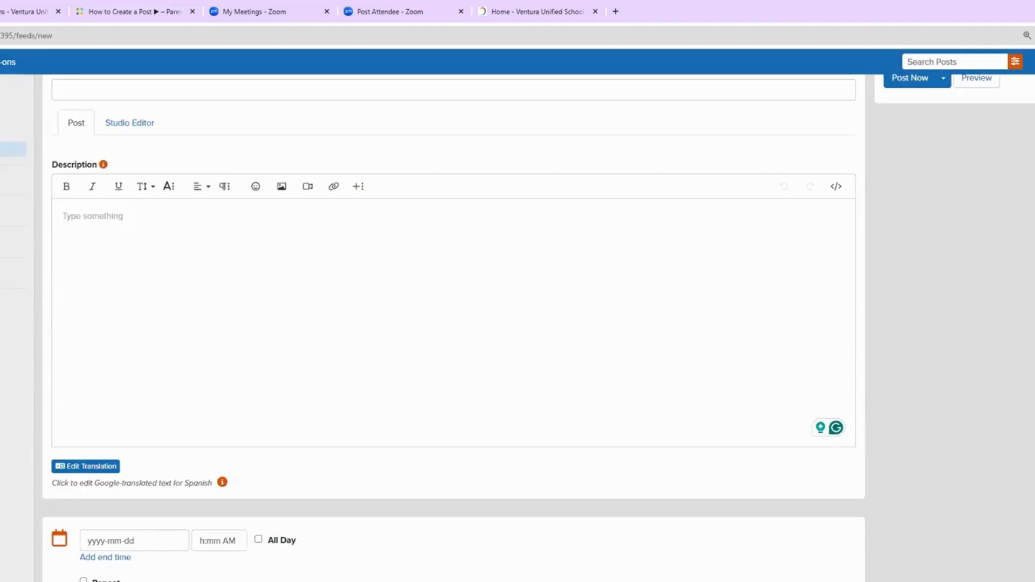
{"action": "left_click", "coordinate": [103, 475]}
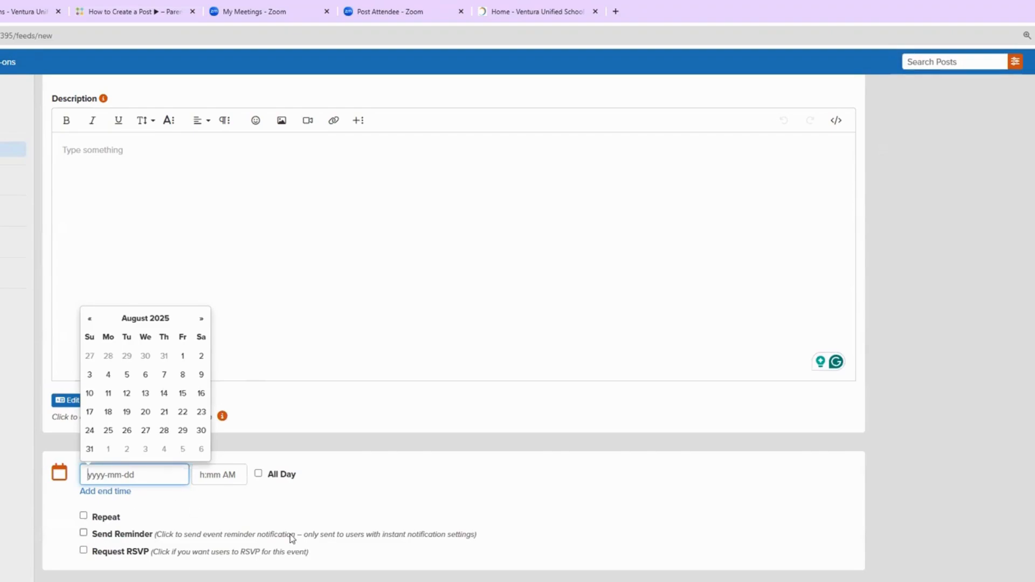
{"action": "left_click", "coordinate": [93, 535]}
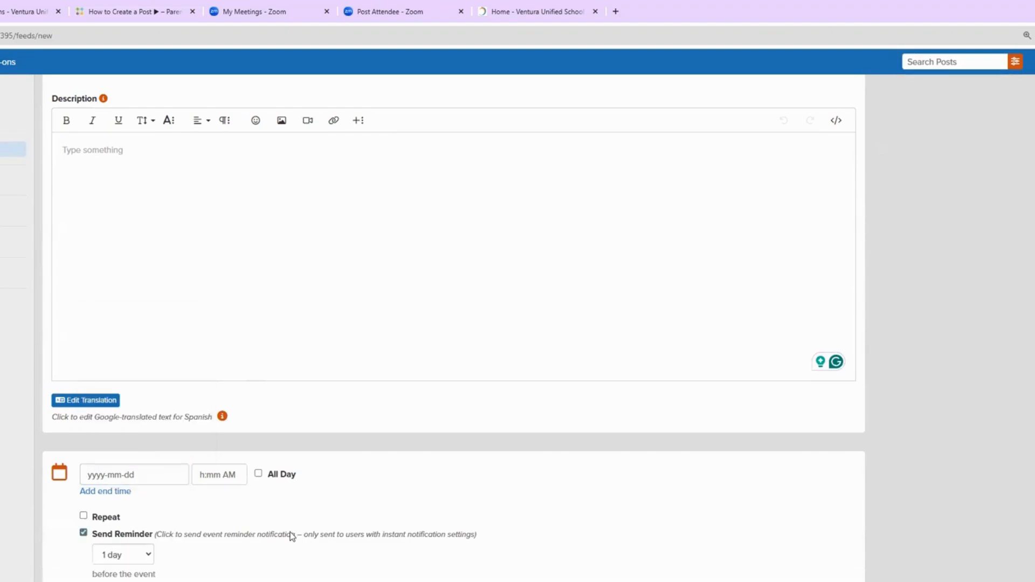
{"action": "scroll", "coordinate": [291, 536], "scroll_direction": "down", "scroll_amount": 1}
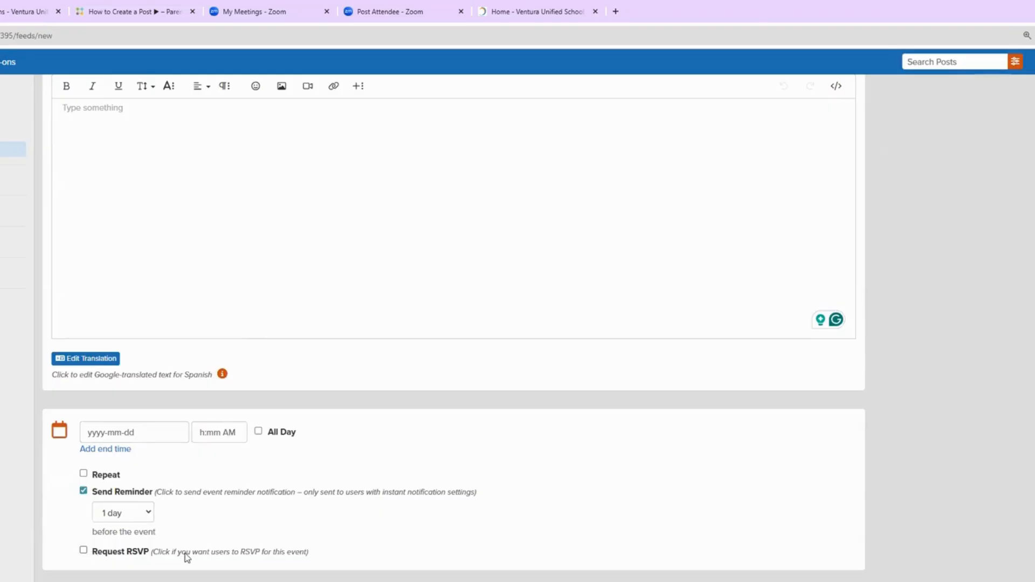
{"action": "scroll", "coordinate": [186, 557], "scroll_direction": "up", "scroll_amount": 3}
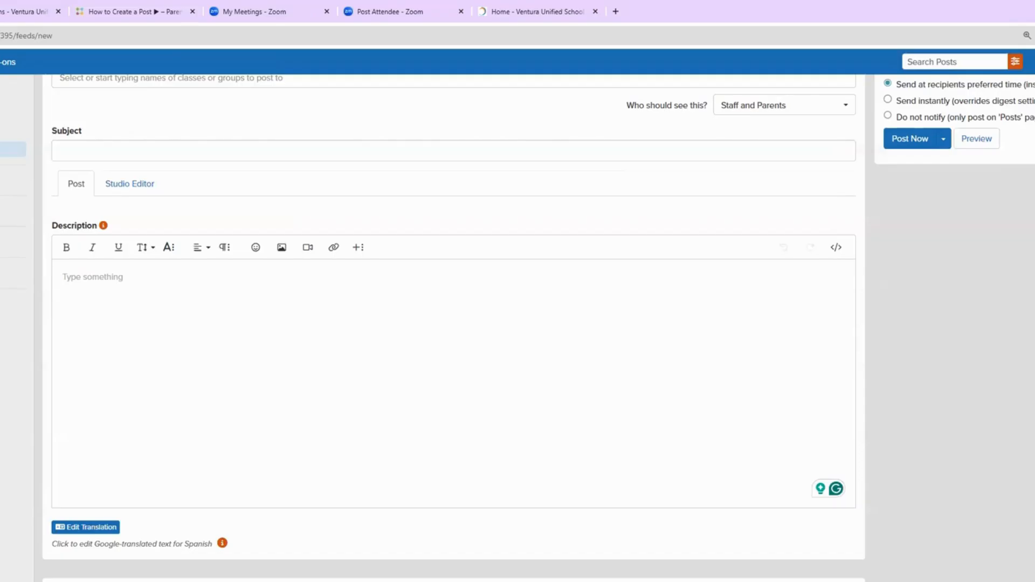
Step: Enter 'Post its' as the first sign-up item
{"action": "scroll", "coordinate": [453, 324], "scroll_direction": "down", "scroll_amount": 5}
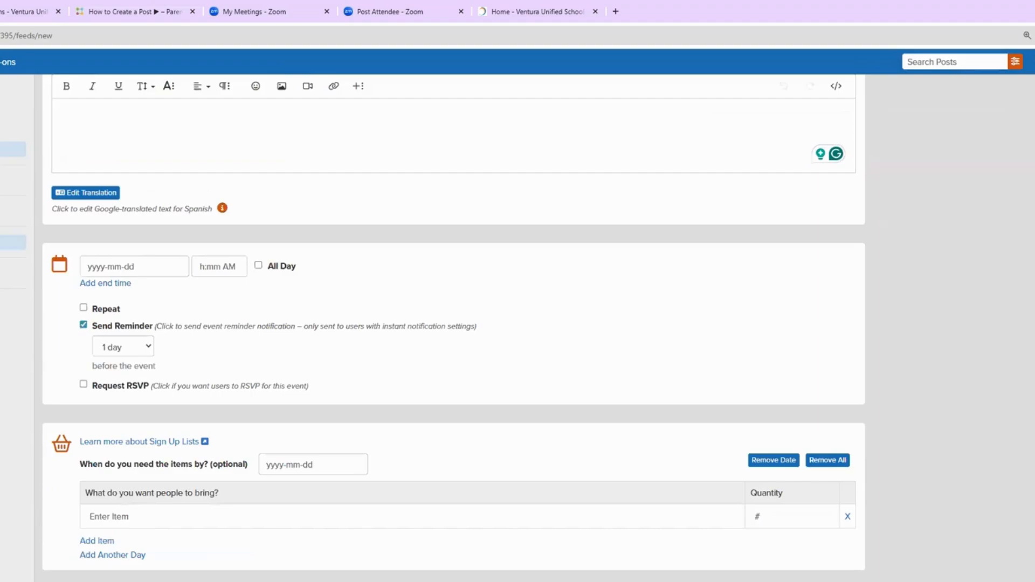
{"action": "left_click", "coordinate": [214, 509]}
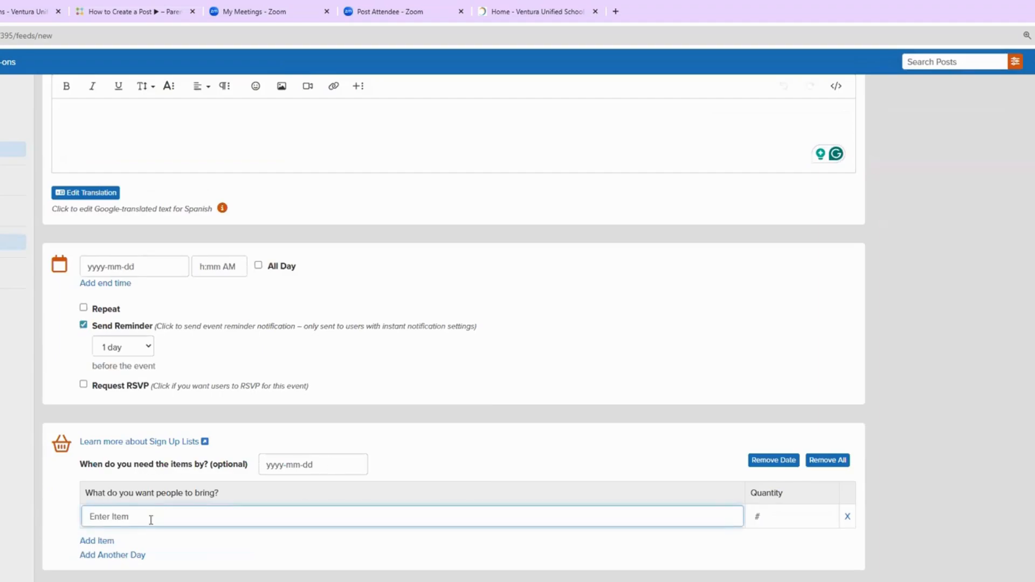
{"action": "type", "text": "asdasdfg"}
{"action": "key", "text": "BackSpace"}
{"action": "key", "text": "BackSpace"}
{"action": "key", "text": "BackSpace"}
{"action": "key", "text": "BackSpace"}
{"action": "key", "text": "BackSpace"}
{"action": "key", "text": "BackSpace"}
{"action": "key", "text": "BackSpace"}
{"action": "key", "text": "BackSpace"}
{"action": "type", "text": "Possty"}
{"action": "key", "text": "BackSpace"}
{"action": "key", "text": "BackSpace"}
{"action": "key", "text": "BackSpace"}
{"action": "key", "text": "BackSpace"}
{"action": "type", "text": "t its"}
Step: Add another item row and a second day, and set the Post its quantity to 2
{"action": "left_click", "coordinate": [93, 542]}
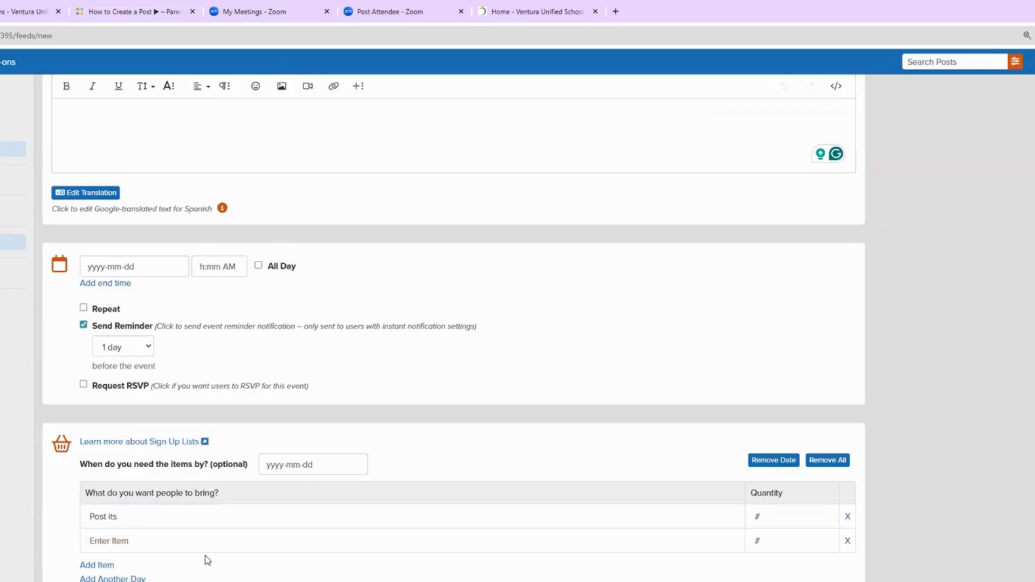
{"action": "scroll", "coordinate": [203, 555], "scroll_direction": "down", "scroll_amount": 1}
{"action": "left_click", "coordinate": [127, 557]}
{"action": "scroll", "coordinate": [319, 548], "scroll_direction": "down", "scroll_amount": 1}
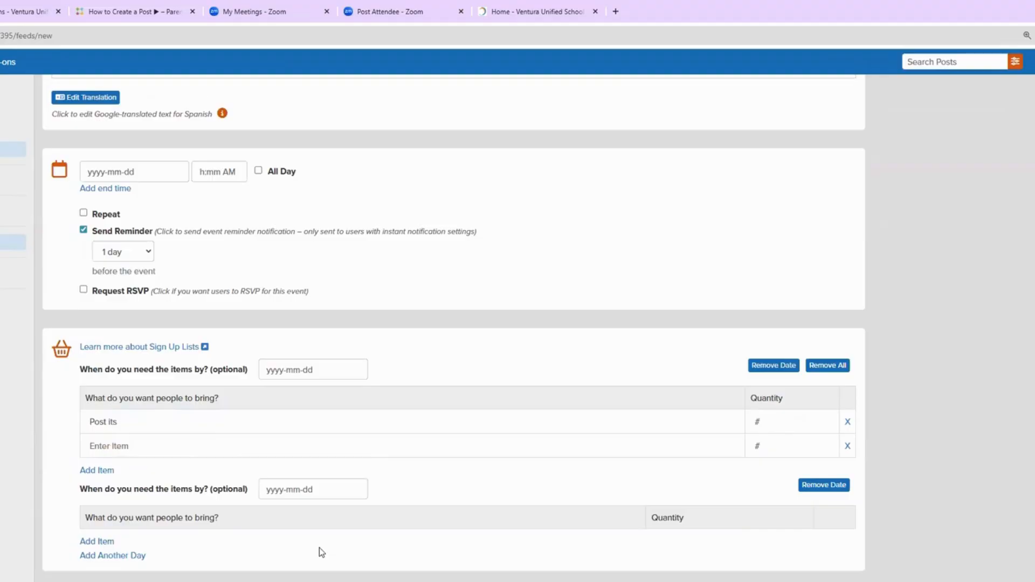
{"action": "left_click", "coordinate": [769, 422]}
{"action": "left_click", "coordinate": [829, 419]}
{"action": "left_click", "coordinate": [829, 419]}
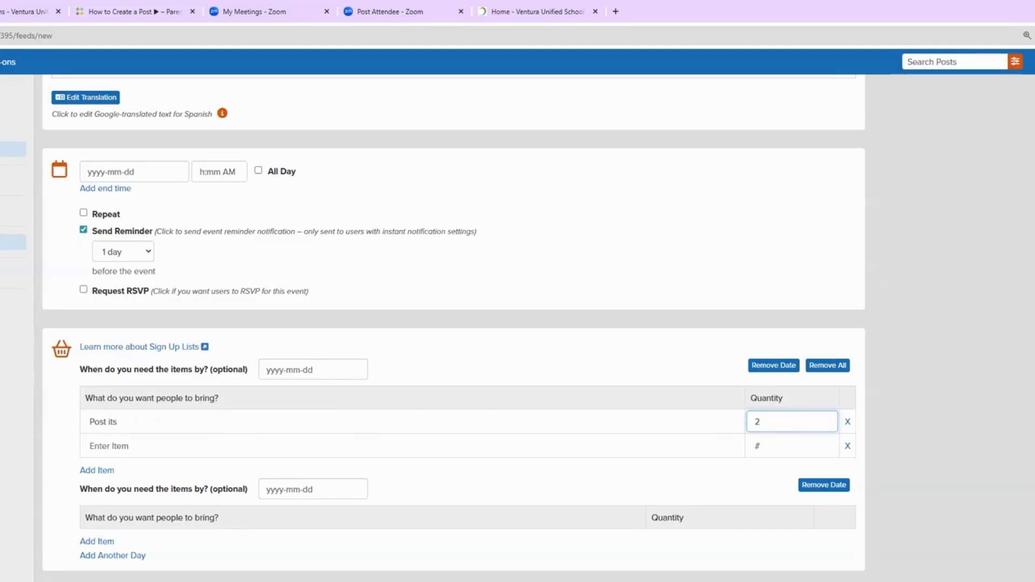
{"action": "scroll", "coordinate": [238, 371], "scroll_direction": "down", "scroll_amount": 3}
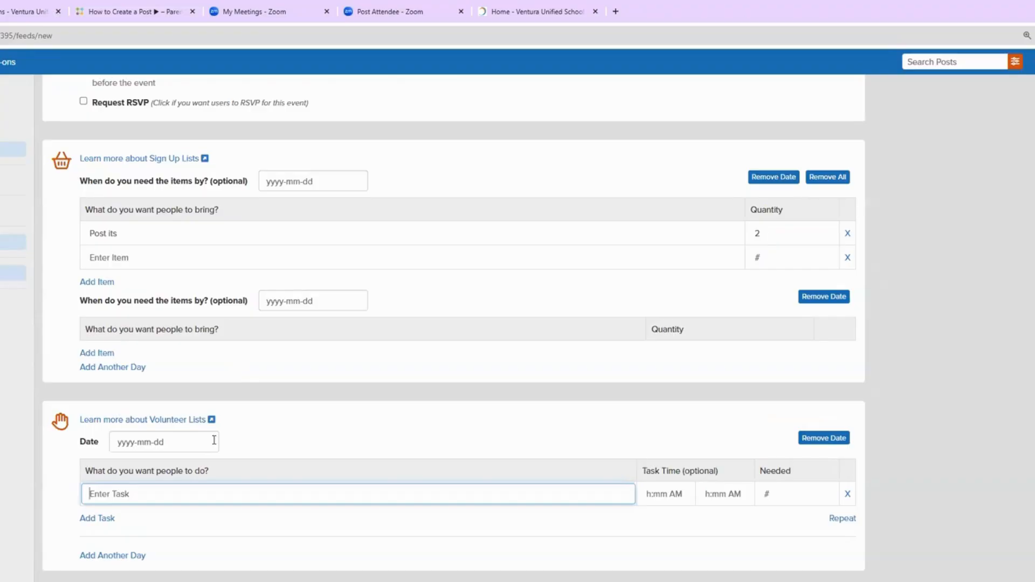
Step: Enter the volunteer task 'Work on an art project with our kindergartners' starting at 09:00 AM
{"action": "left_click", "coordinate": [154, 442]}
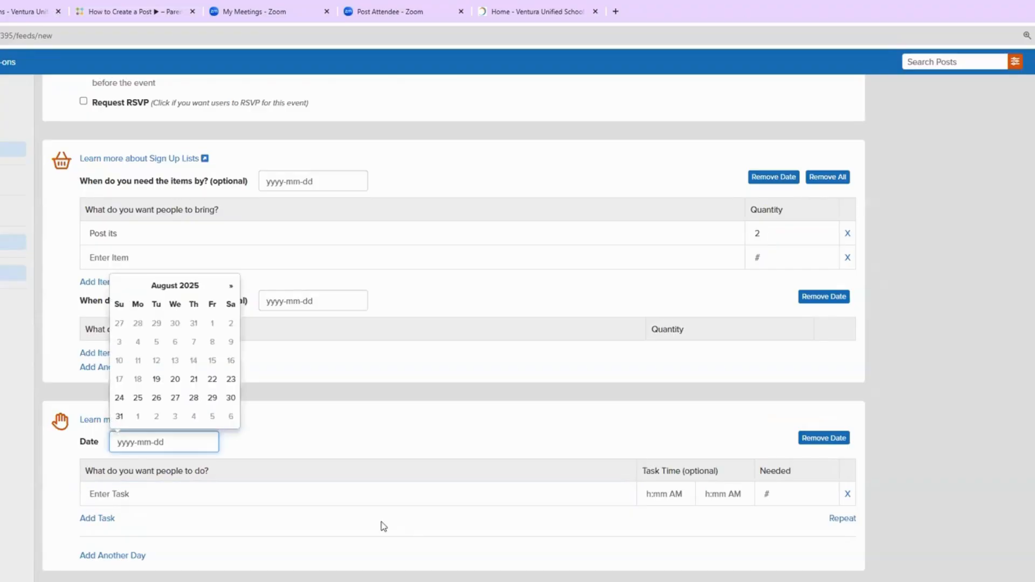
{"action": "left_click", "coordinate": [182, 496]}
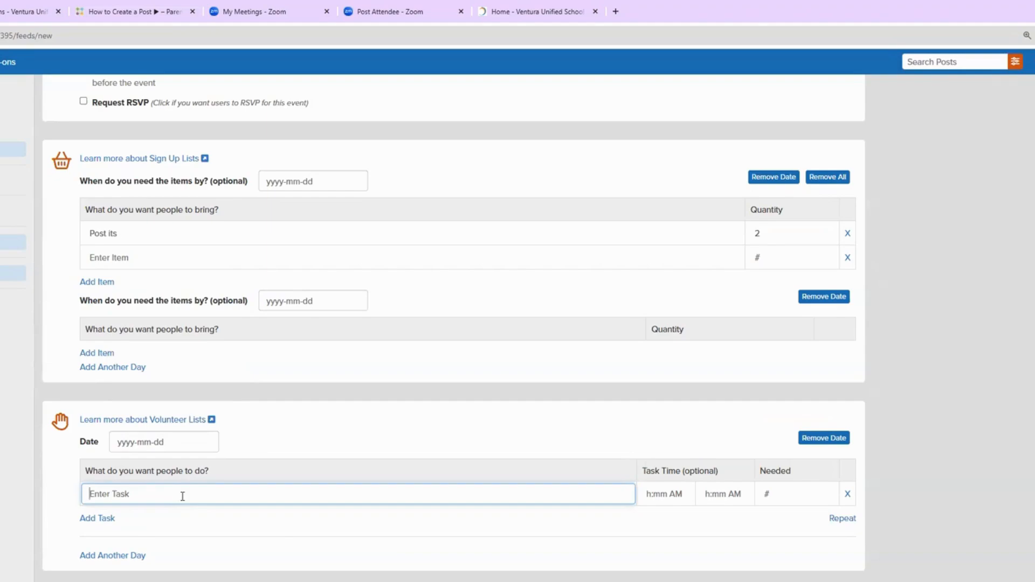
{"action": "type", "text": "Work on an art project with our kindergartners"}
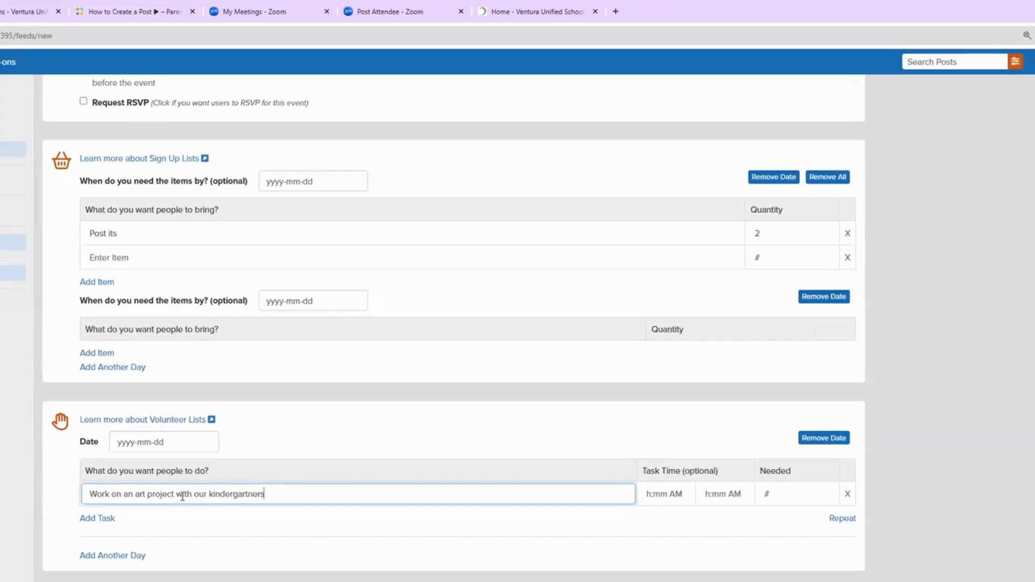
{"action": "left_click", "coordinate": [662, 493]}
{"action": "left_click", "coordinate": [777, 494]}
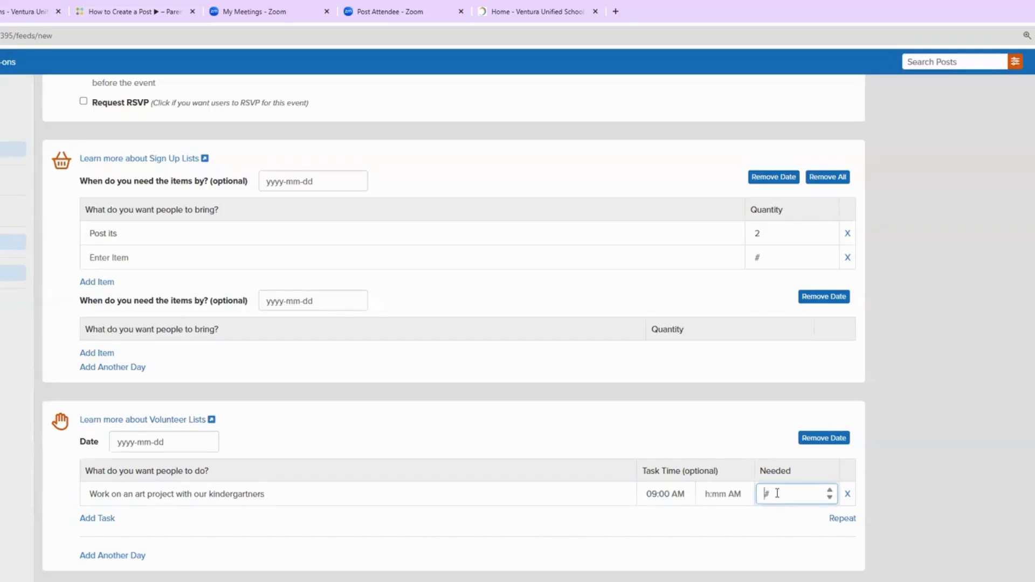
Step: Add a second volunteer day to the list
{"action": "left_click", "coordinate": [128, 555]}
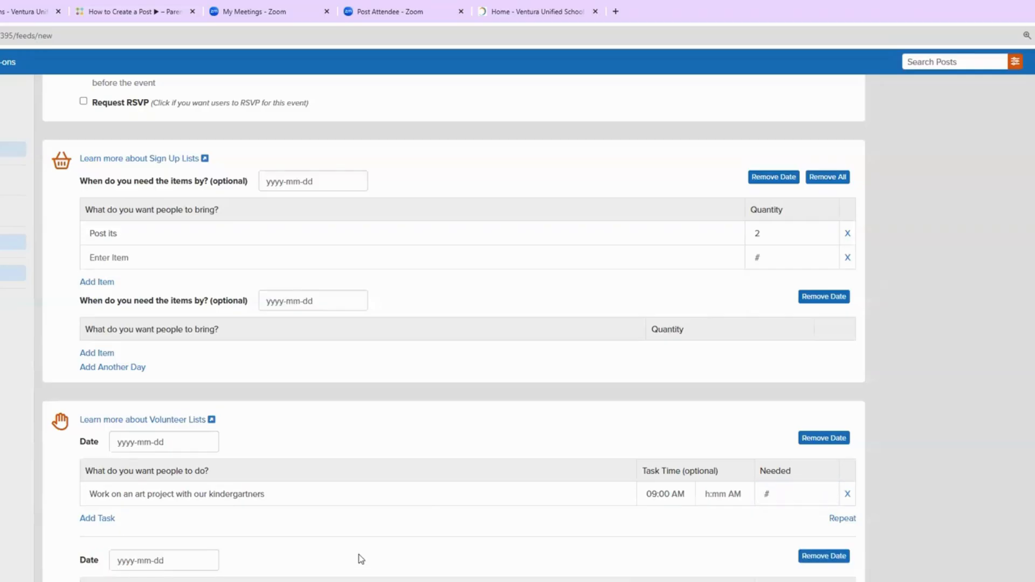
{"action": "scroll", "coordinate": [361, 559], "scroll_direction": "down", "scroll_amount": 2}
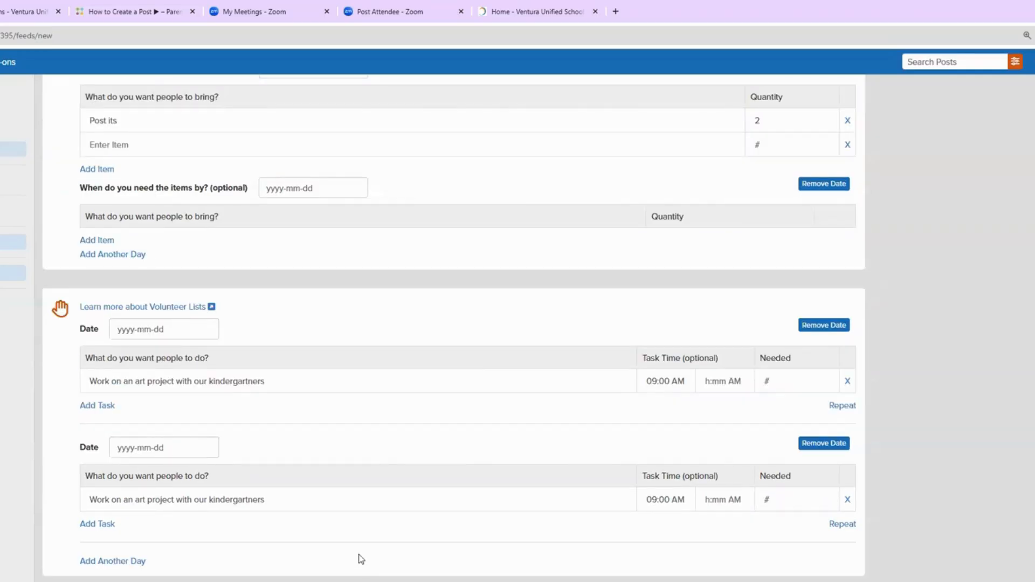
{"action": "scroll", "coordinate": [361, 559], "scroll_direction": "up", "scroll_amount": 15}
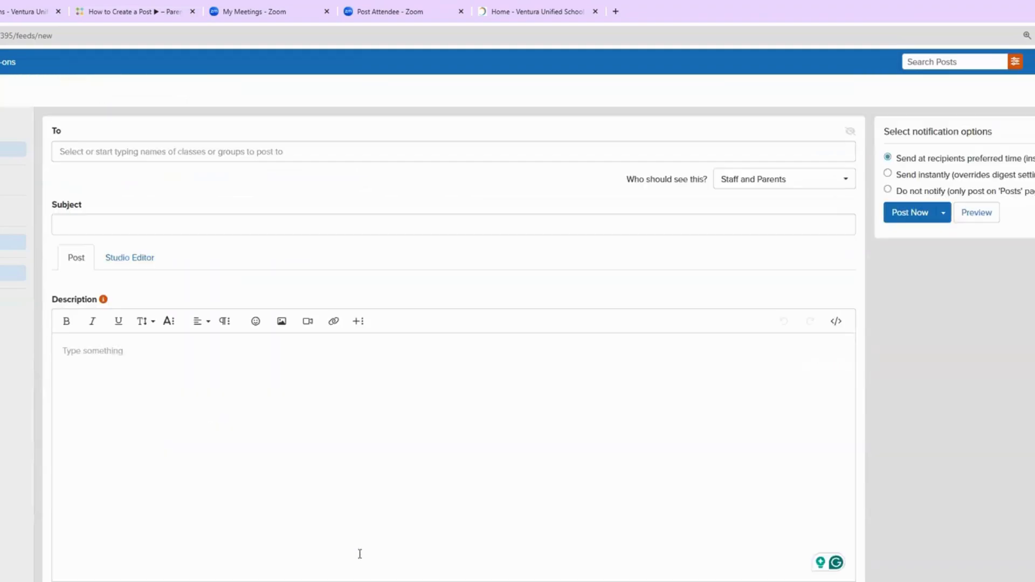